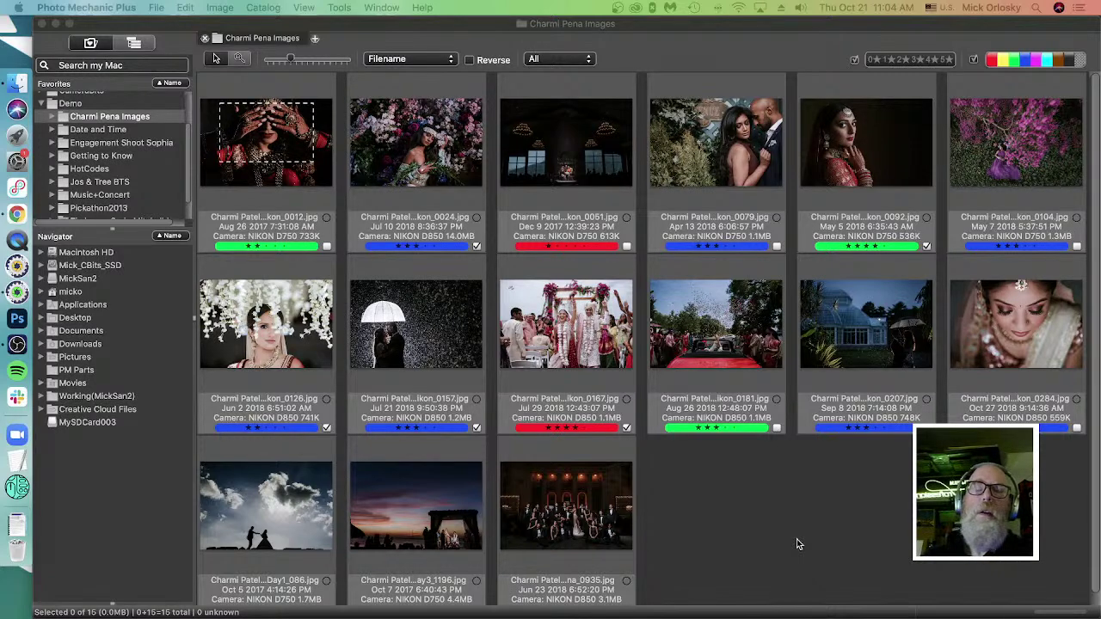
Step: Reveal the Tasks pane below the folder tree and select the first image folder inside the Demo favorite
{"action": "left_click", "coordinate": [745, 544]}
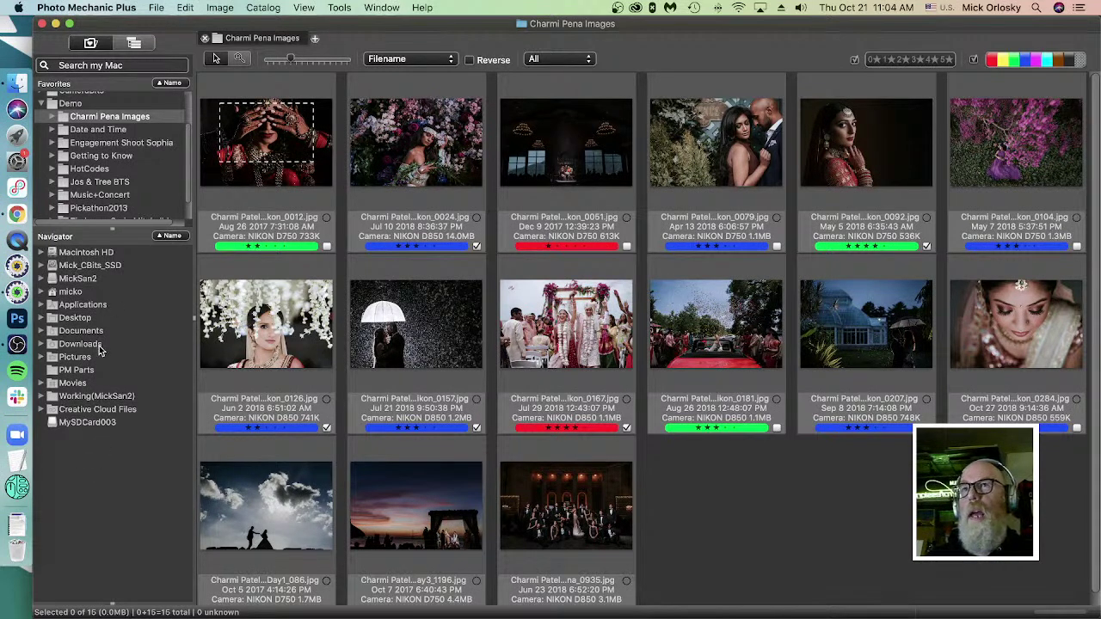
{"action": "left_click", "coordinate": [41, 102]}
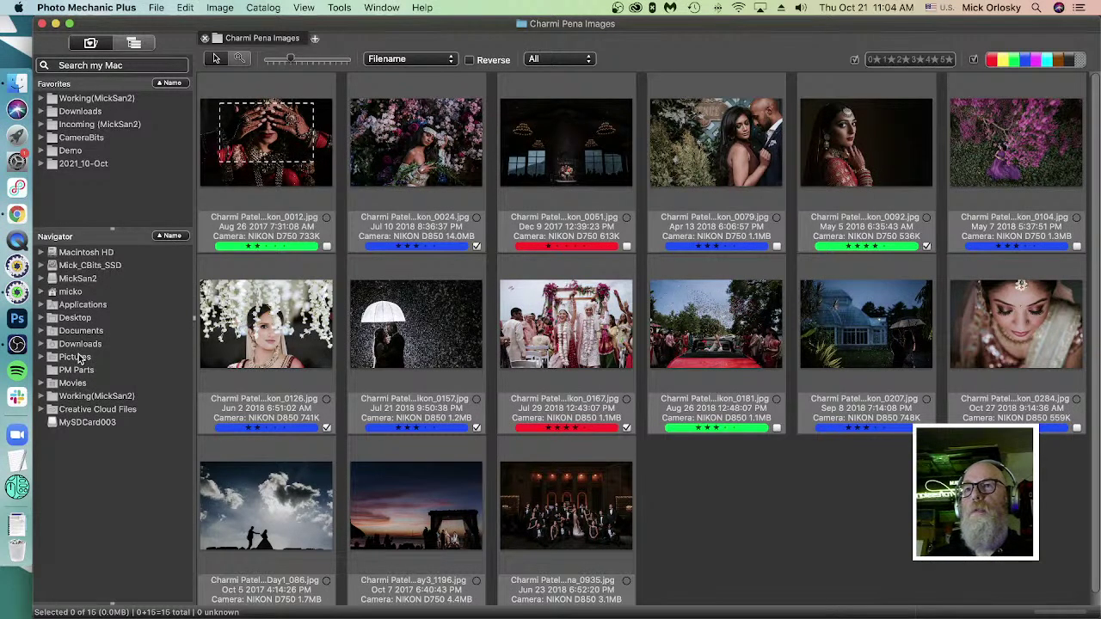
{"action": "left_click_drag", "start_coordinate": [79, 357], "coordinate": [111, 515]}
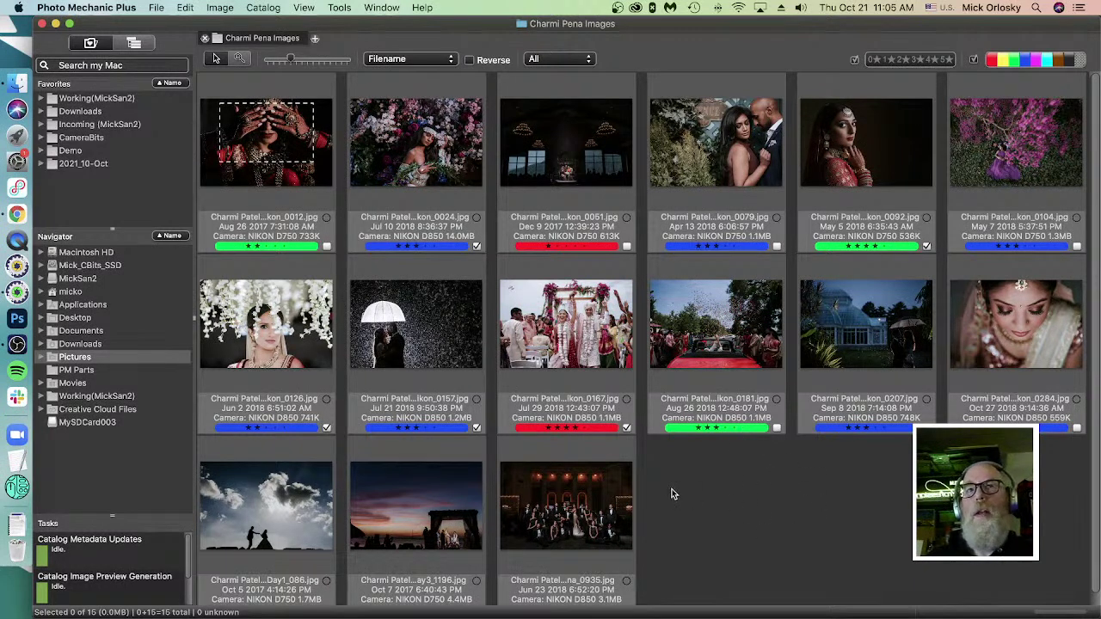
{"action": "left_click", "coordinate": [43, 151]}
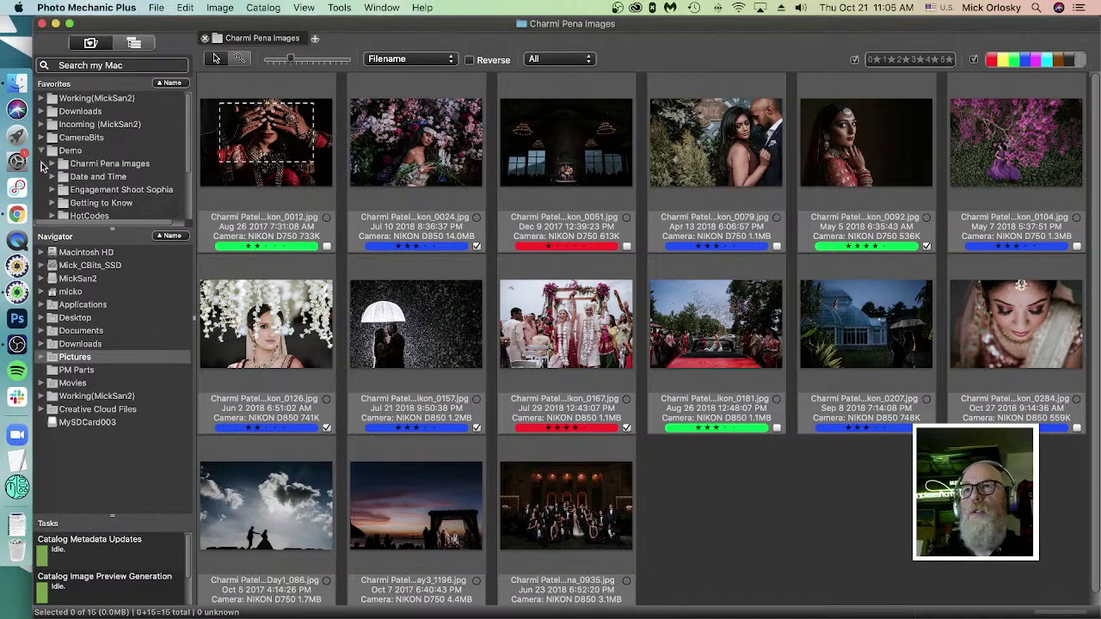
{"action": "left_click", "coordinate": [100, 165]}
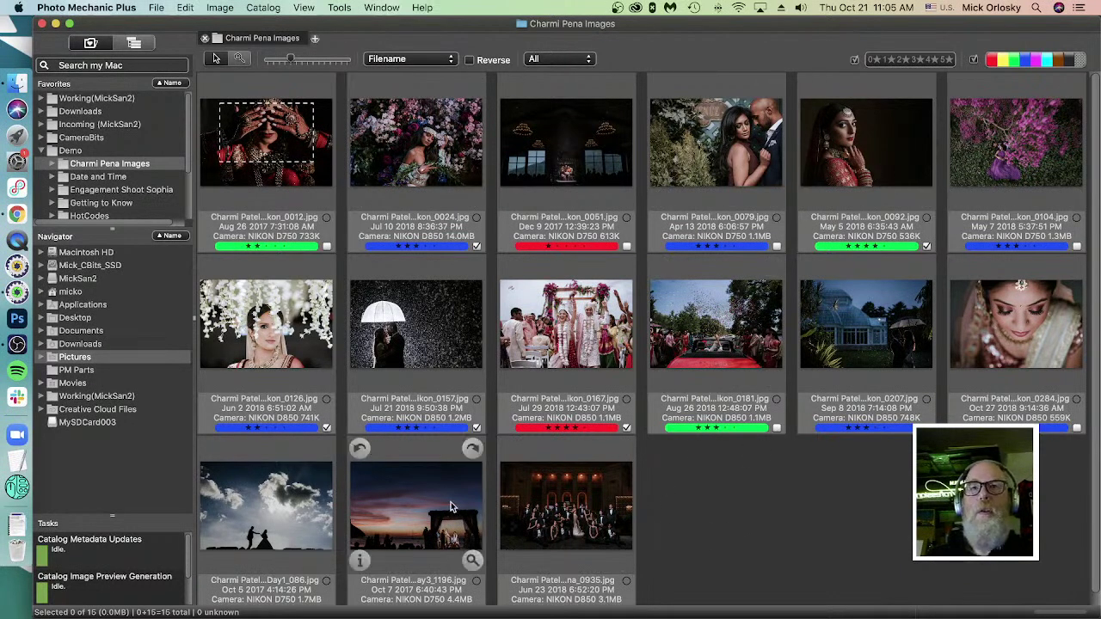
Step: Sort the thumbnails by Filename and switch the reverse order on and off
{"action": "left_click_drag", "start_coordinate": [289, 59], "coordinate": [290, 61]}
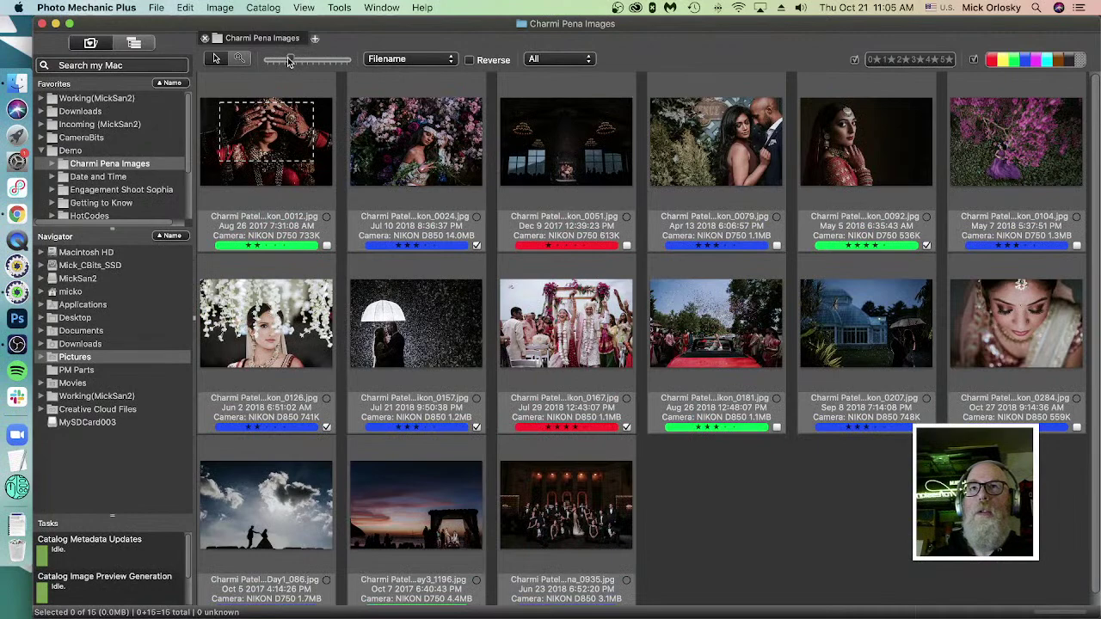
{"action": "left_click", "coordinate": [388, 58]}
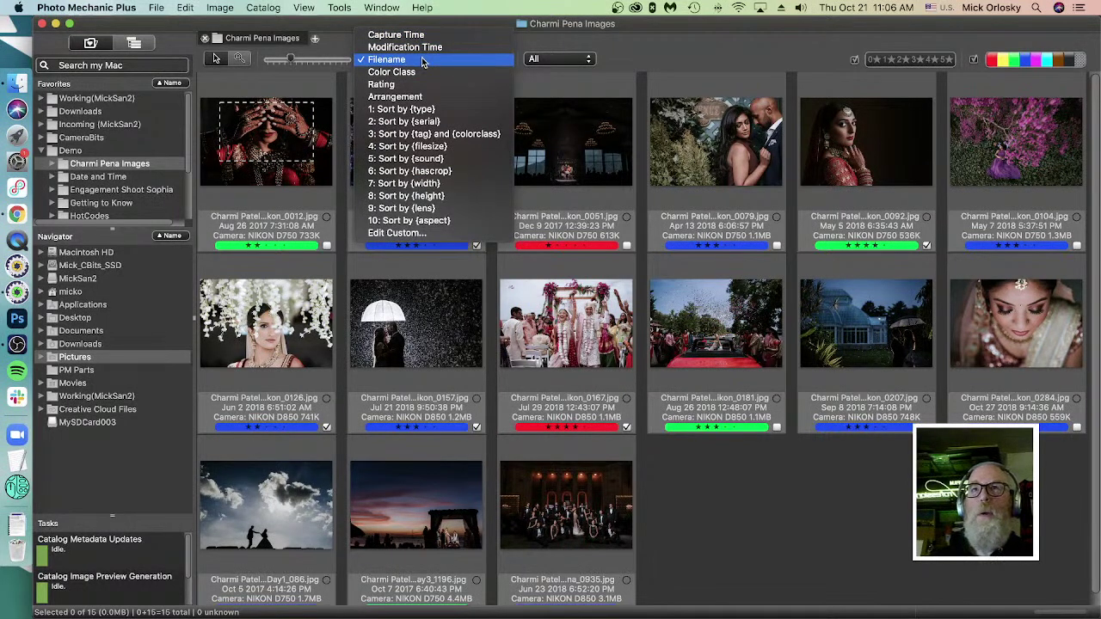
{"action": "left_click", "coordinate": [422, 61]}
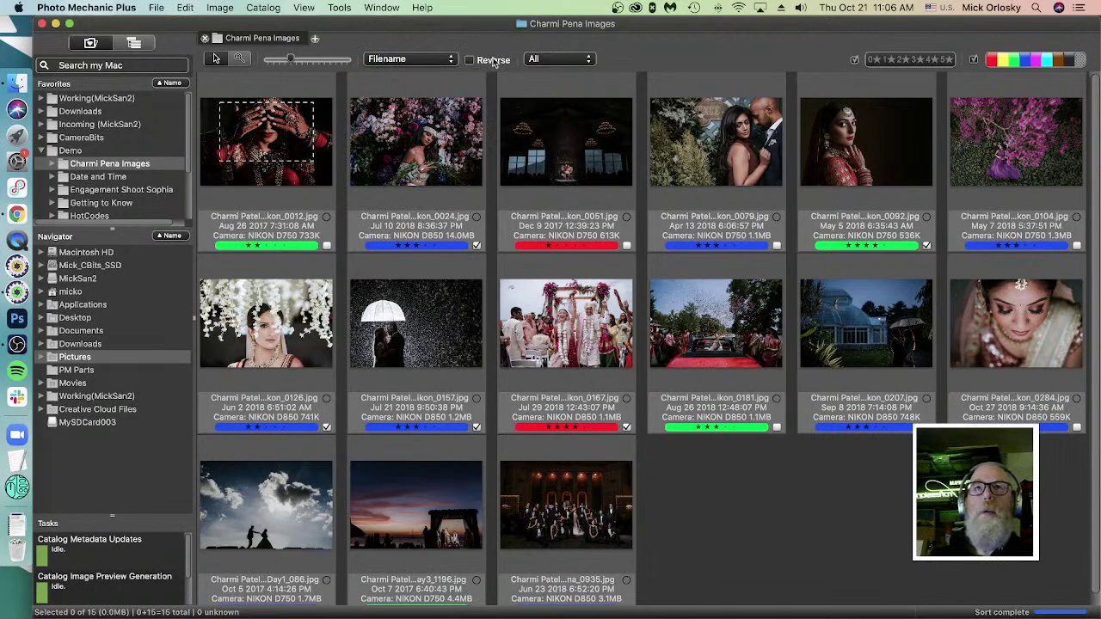
{"action": "left_click", "coordinate": [477, 60]}
{"action": "left_click", "coordinate": [476, 61]}
Step: Filter the thumbnails by Selected and by Tagged, and restore the view to All
{"action": "mouse_move", "coordinate": [696, 94]}
{"action": "left_click", "coordinate": [576, 62]}
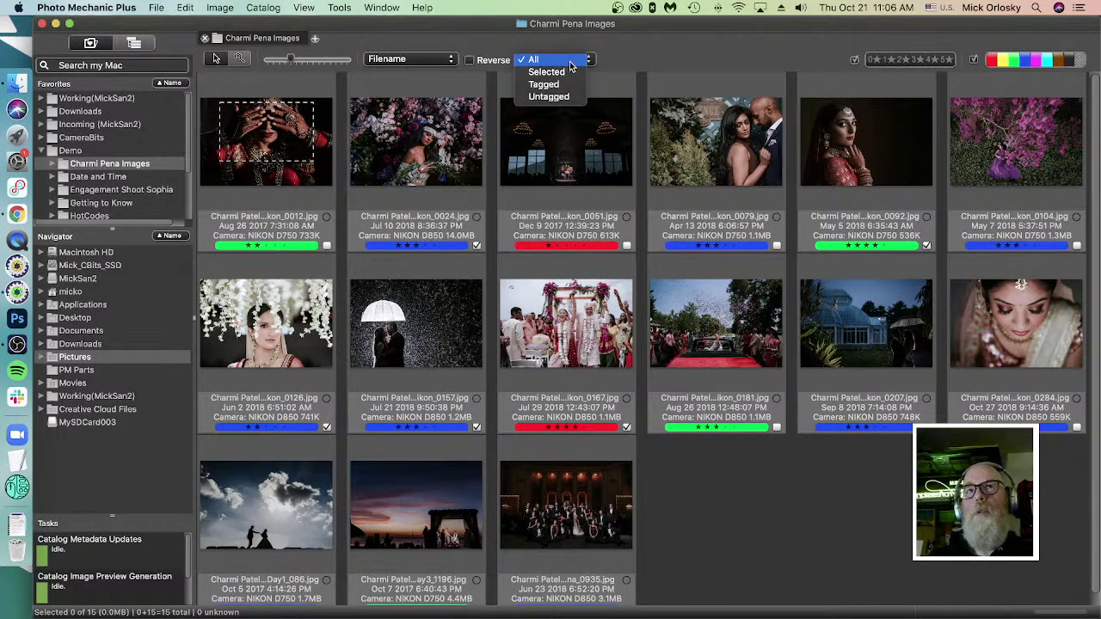
{"action": "left_click", "coordinate": [700, 51]}
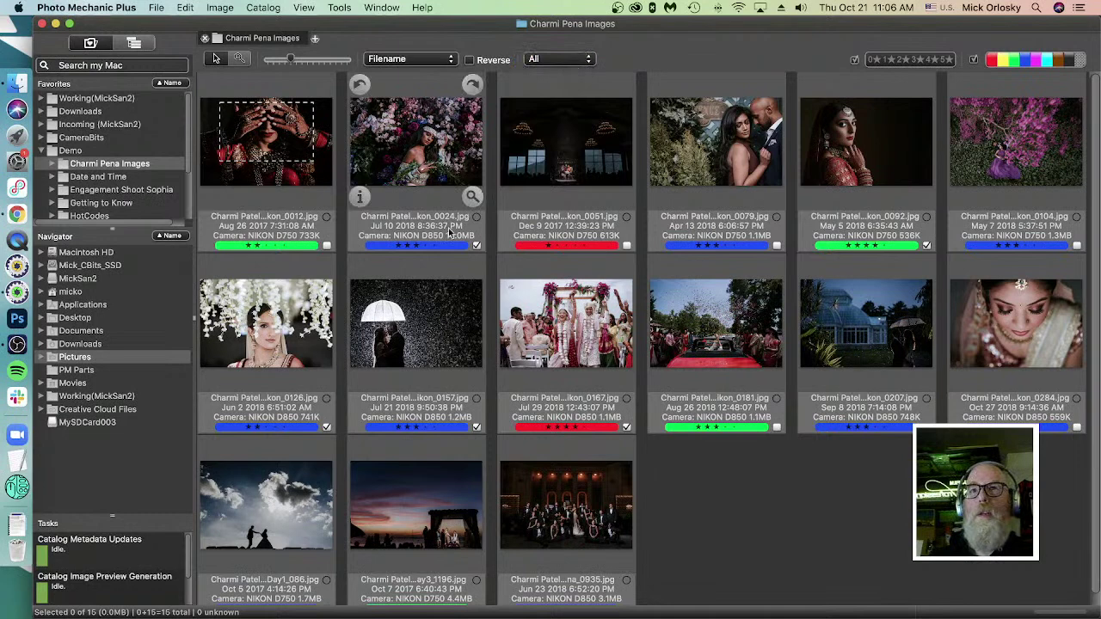
{"action": "left_click", "coordinate": [326, 427]}
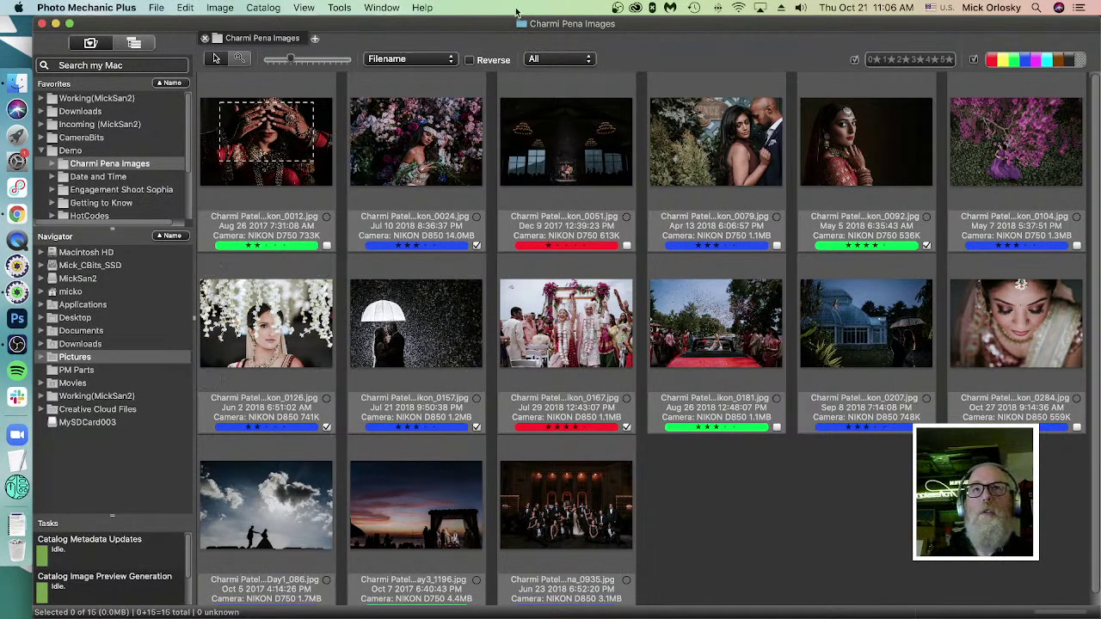
{"action": "left_click", "coordinate": [558, 57]}
{"action": "left_click", "coordinate": [562, 72]}
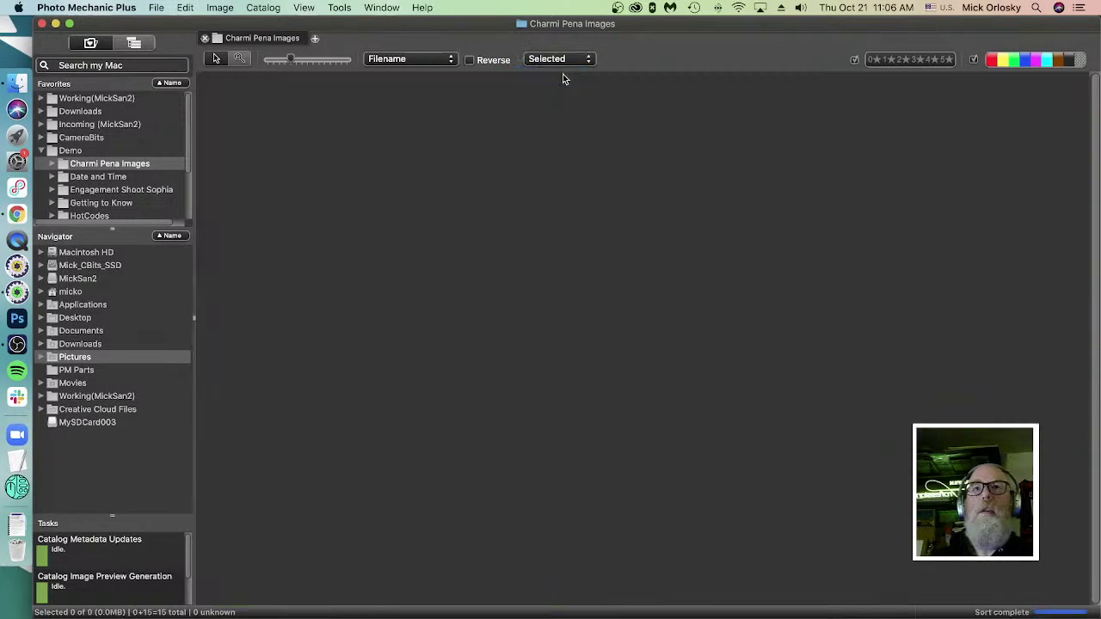
{"action": "left_click", "coordinate": [562, 62]}
{"action": "left_click", "coordinate": [562, 73]}
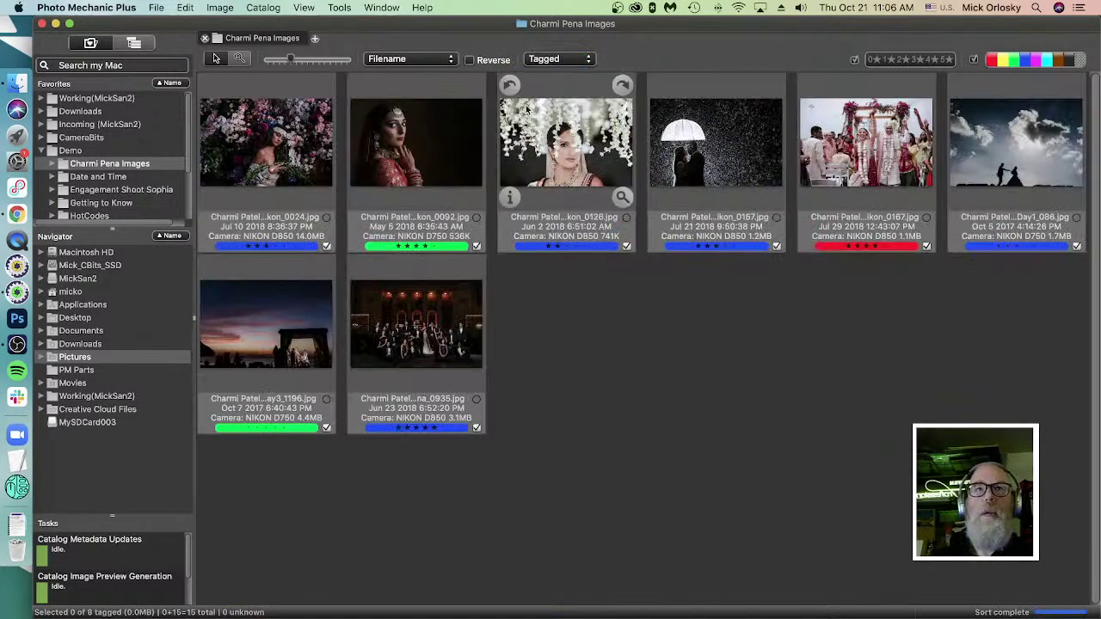
{"action": "left_click", "coordinate": [558, 59]}
{"action": "left_click", "coordinate": [552, 36]}
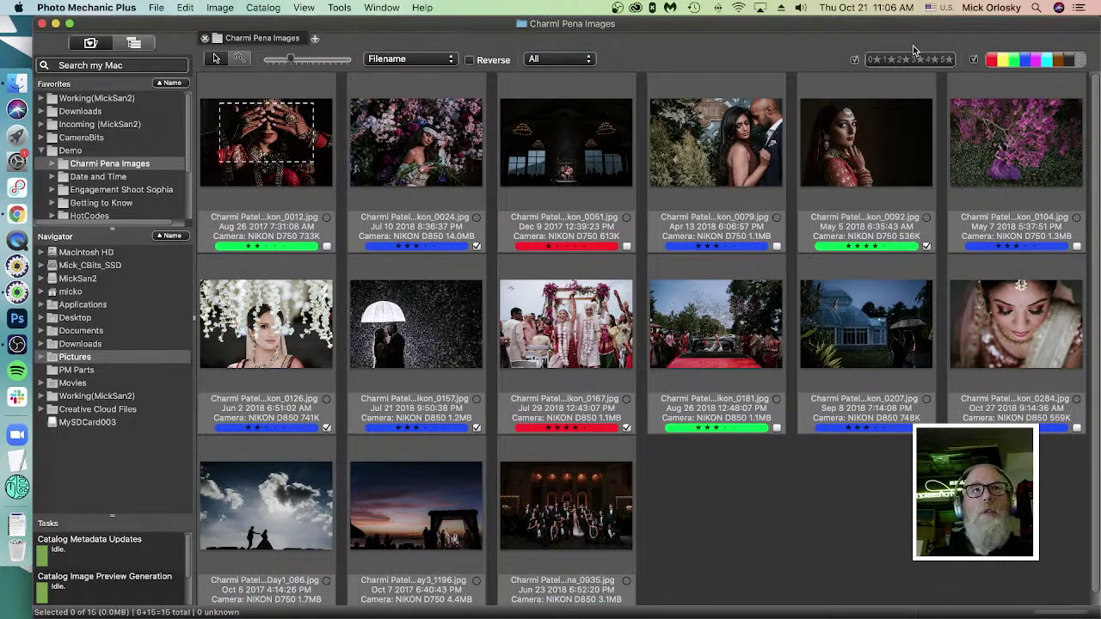
Step: Filter the photos to four and five stars, narrow to five stars only, and show all ratings again
{"action": "mouse_move", "coordinate": [361, 269]}
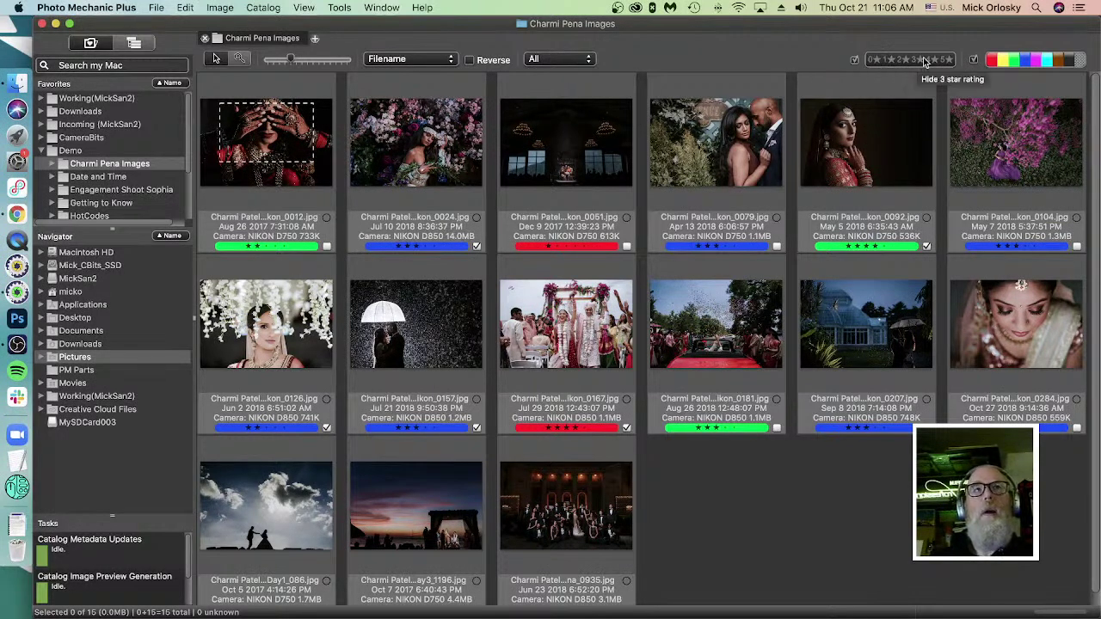
{"action": "left_click", "coordinate": [871, 62]}
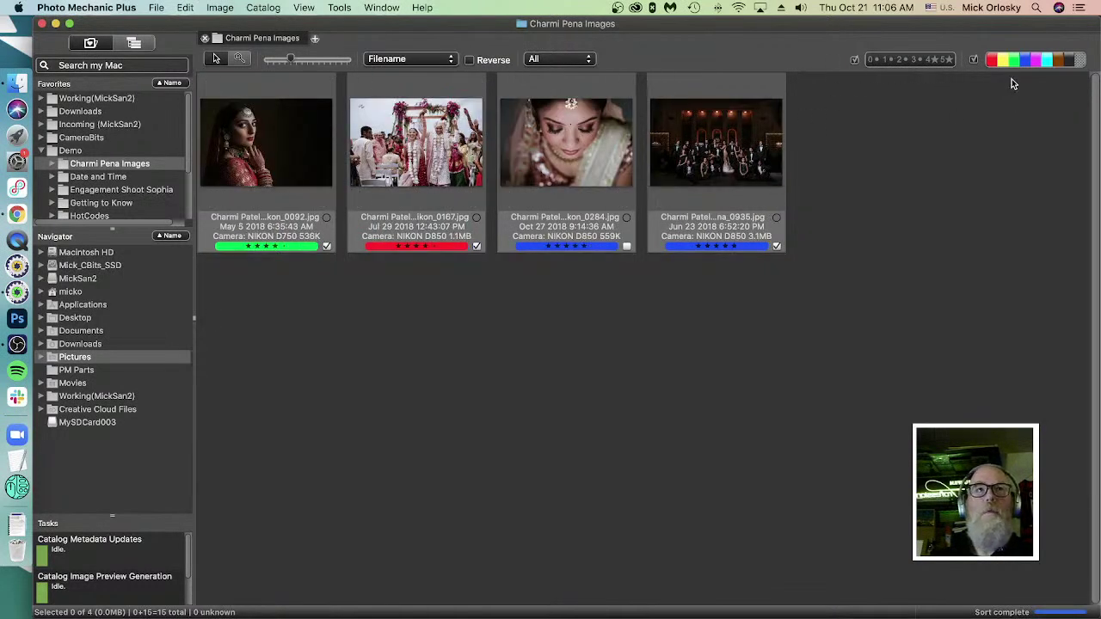
{"action": "left_click", "coordinate": [923, 62]}
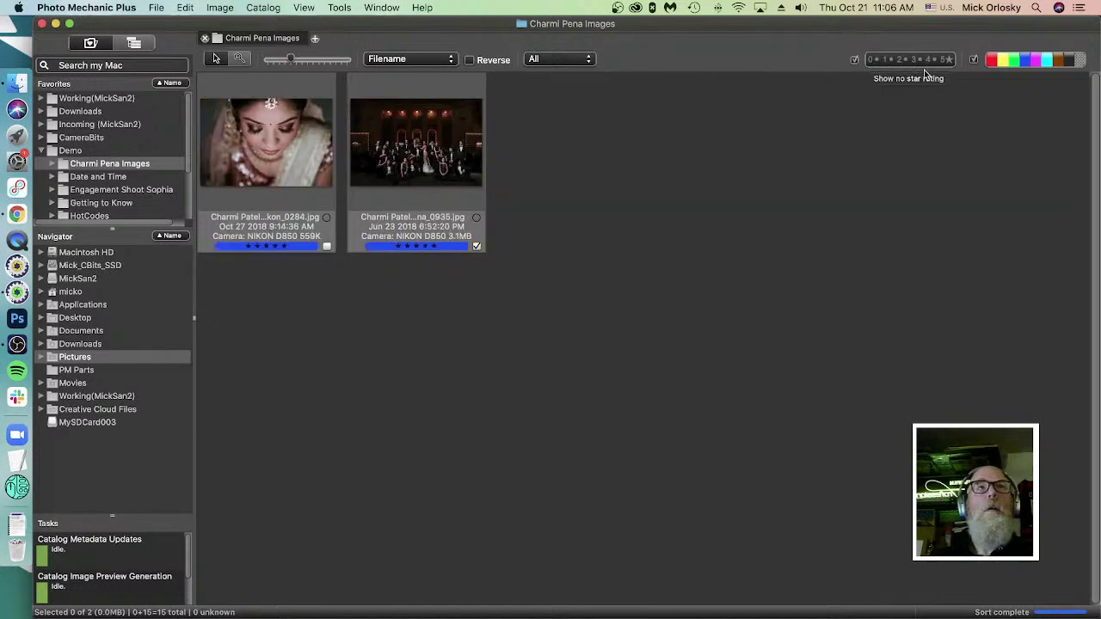
{"action": "left_click", "coordinate": [877, 61]}
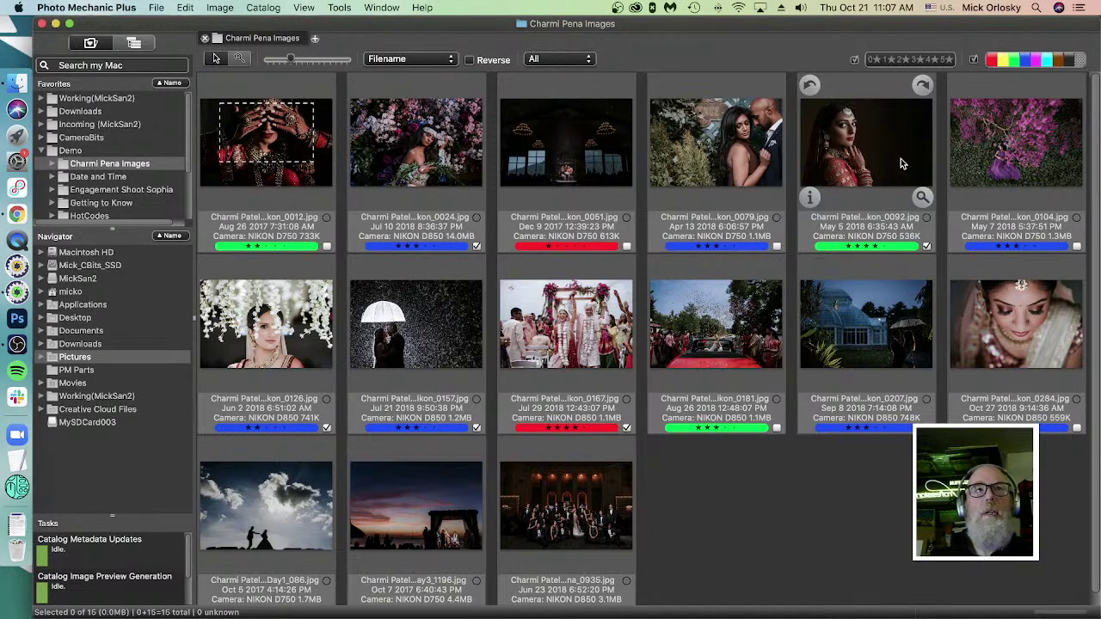
Step: Filter the photos to the green color class and show all color classes again
{"action": "left_click", "coordinate": [1012, 60]}
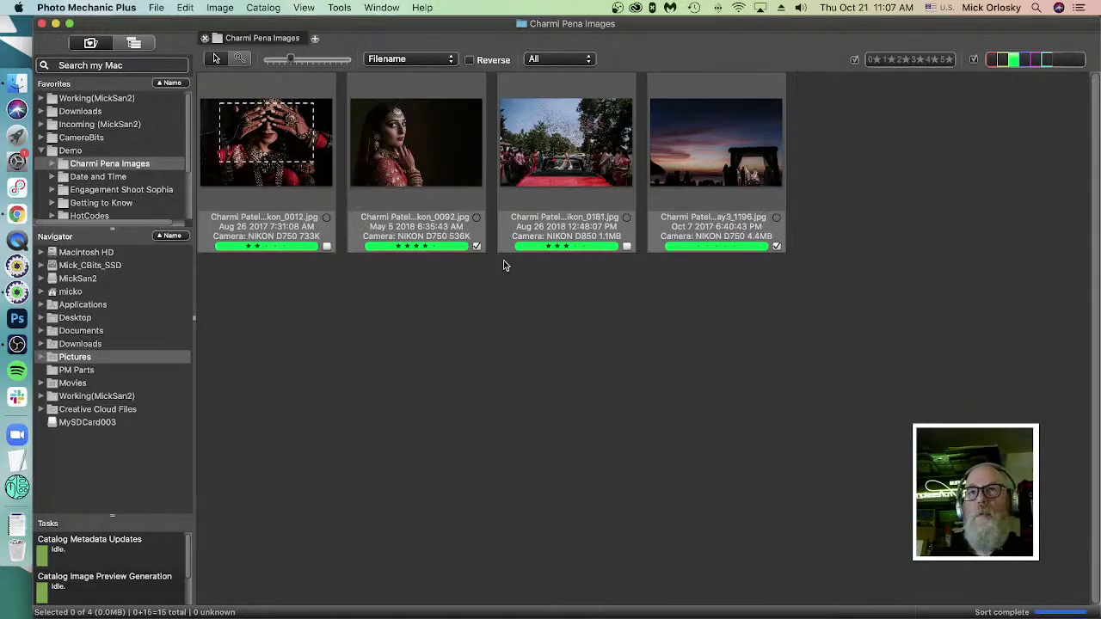
{"action": "left_click", "coordinate": [1012, 59]}
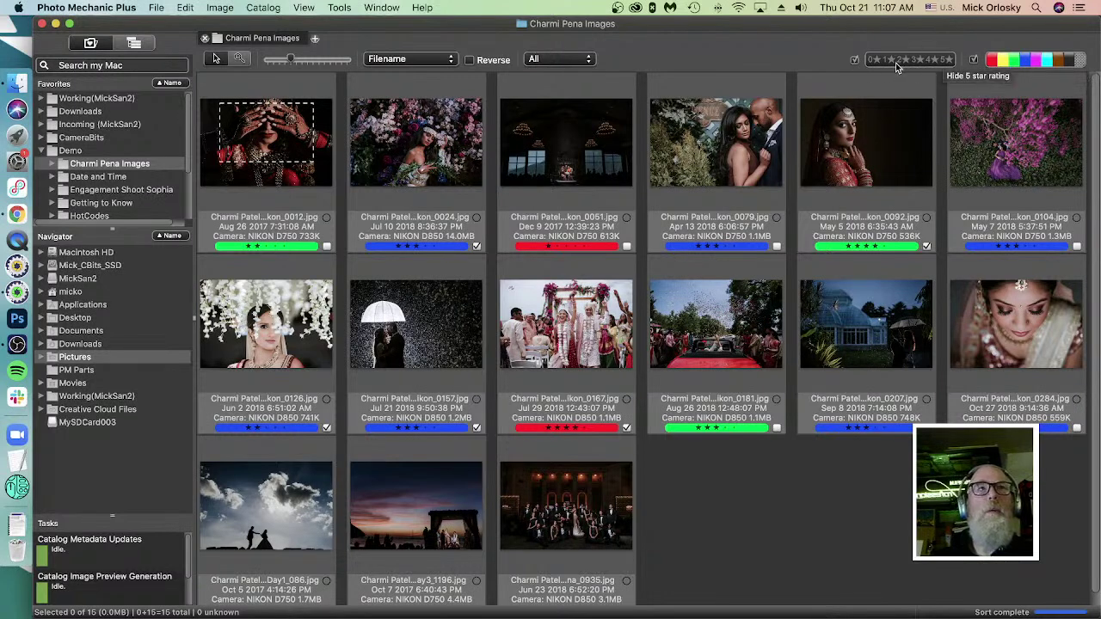
{"action": "left_click", "coordinate": [994, 61]}
{"action": "left_click", "coordinate": [993, 61]}
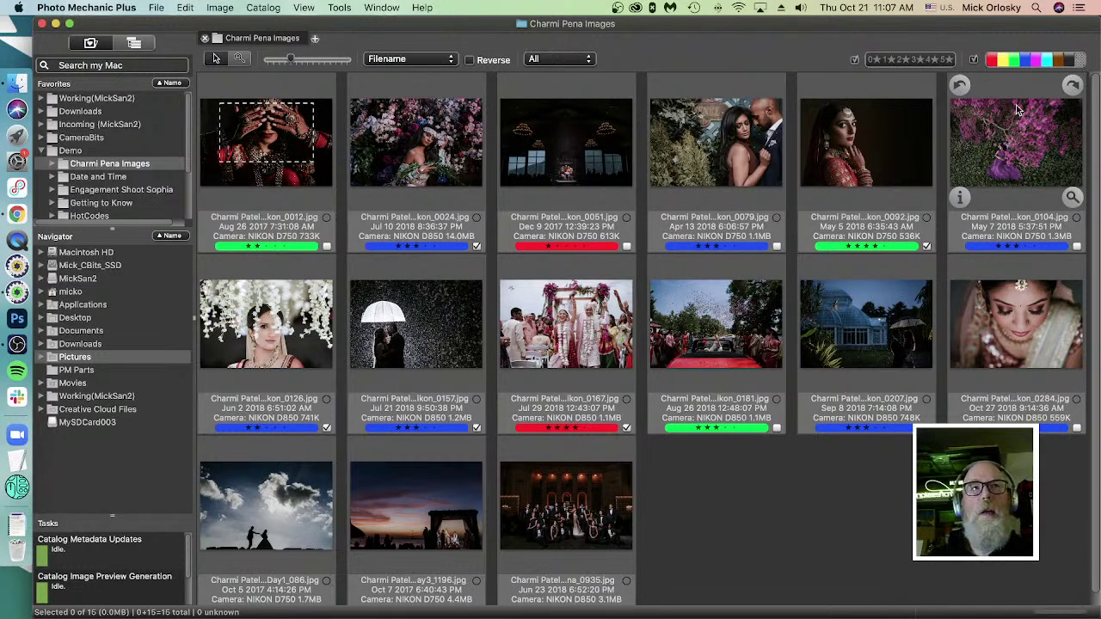
{"action": "left_click", "coordinate": [1015, 60]}
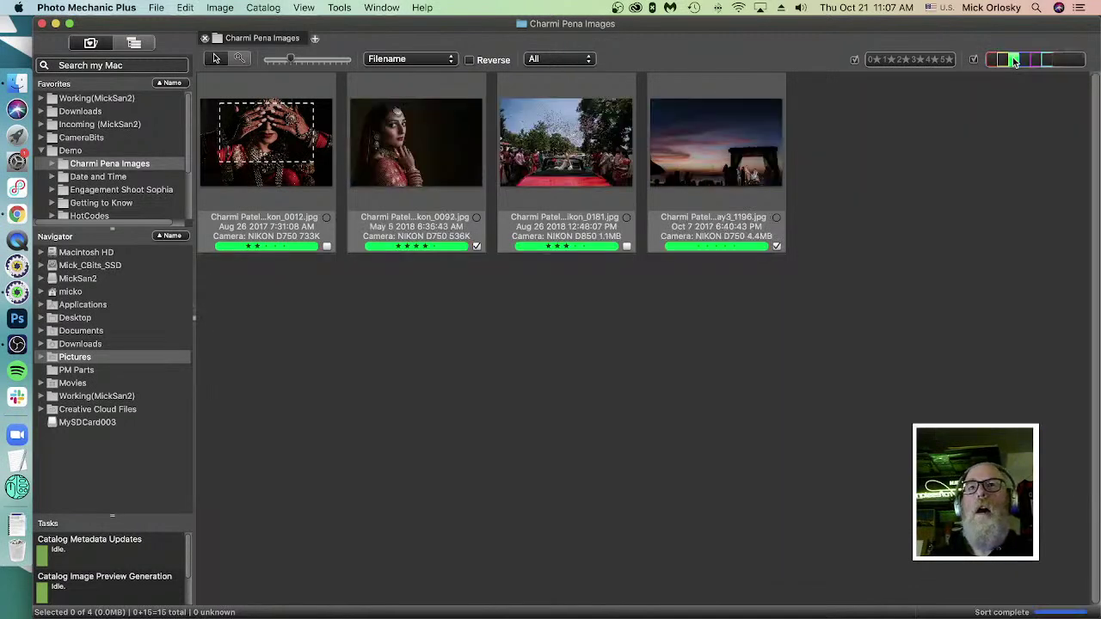
{"action": "left_click", "coordinate": [1014, 60]}
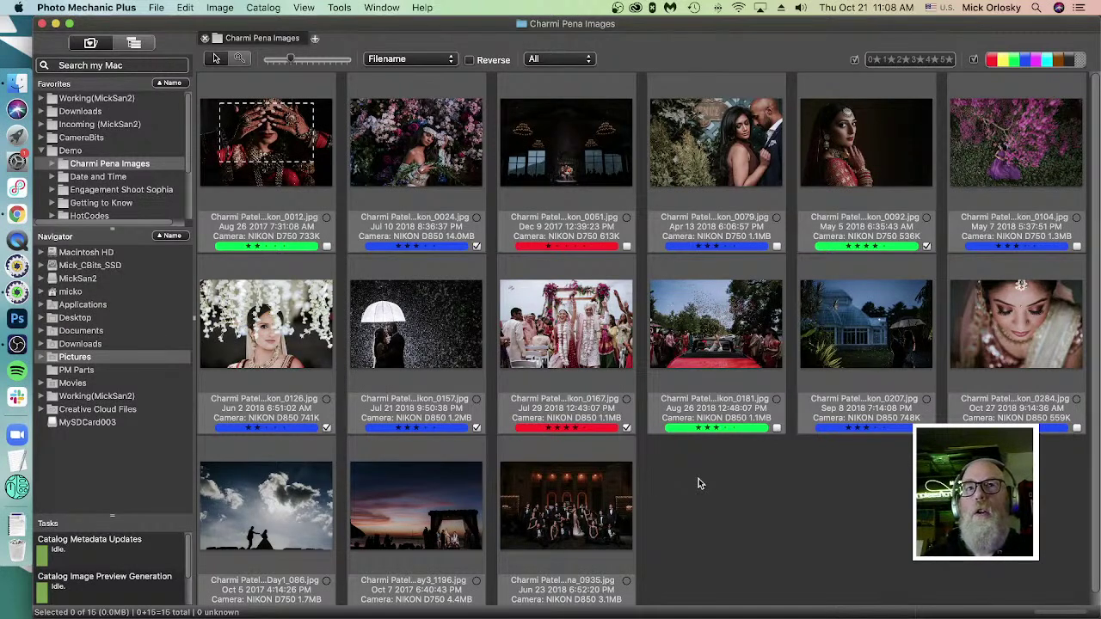
{"action": "mouse_move", "coordinate": [215, 131]}
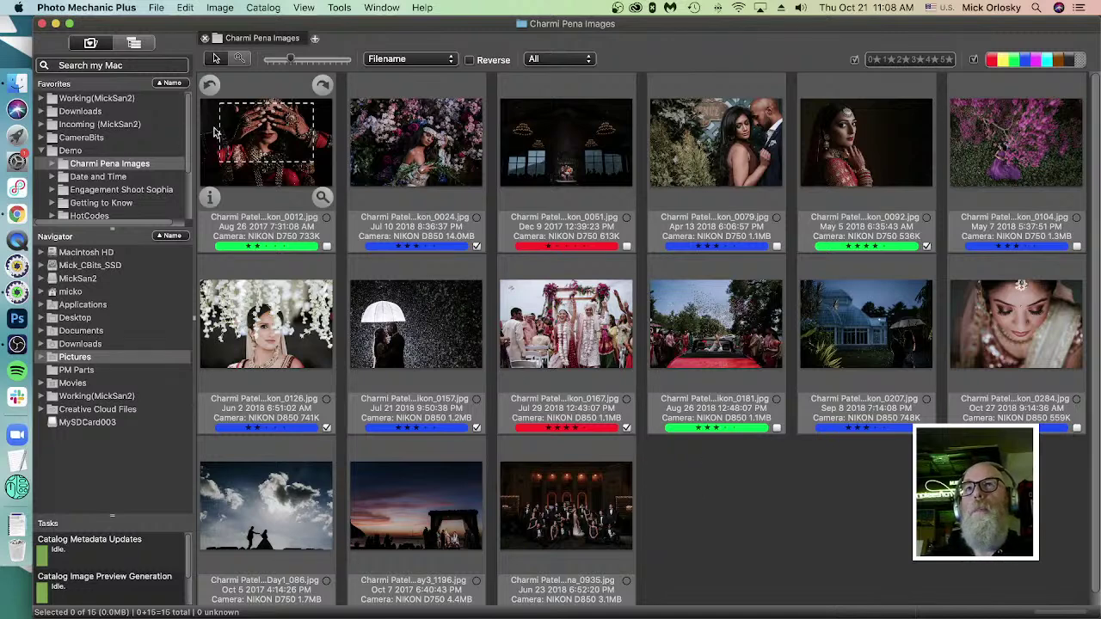
{"action": "left_click", "coordinate": [157, 8]}
{"action": "mouse_move", "coordinate": [183, 8]}
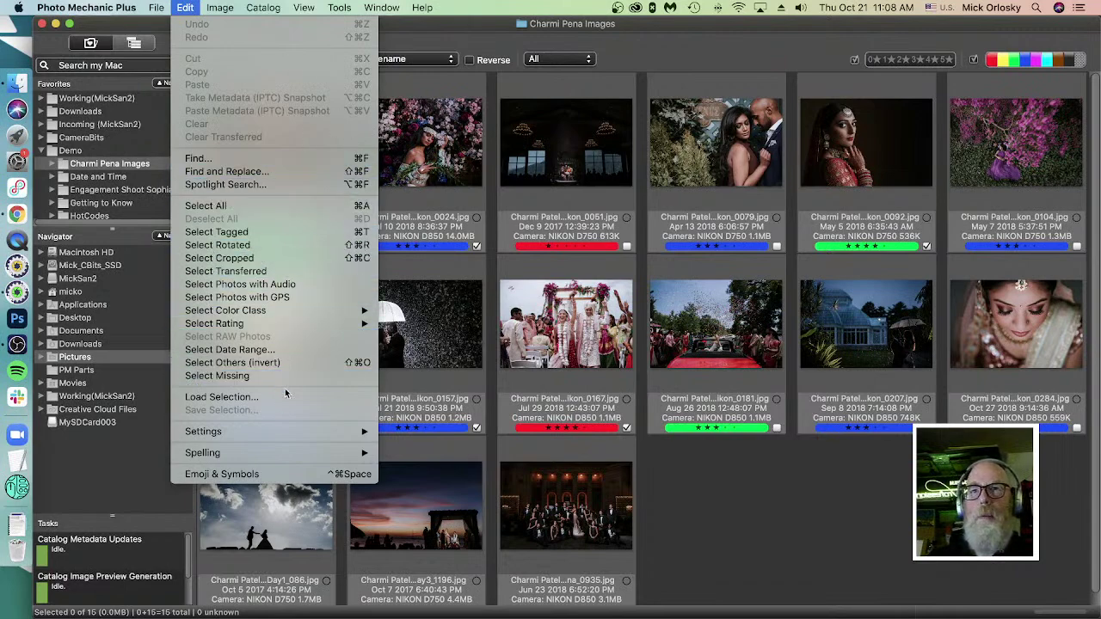
{"action": "left_click", "coordinate": [757, 537]}
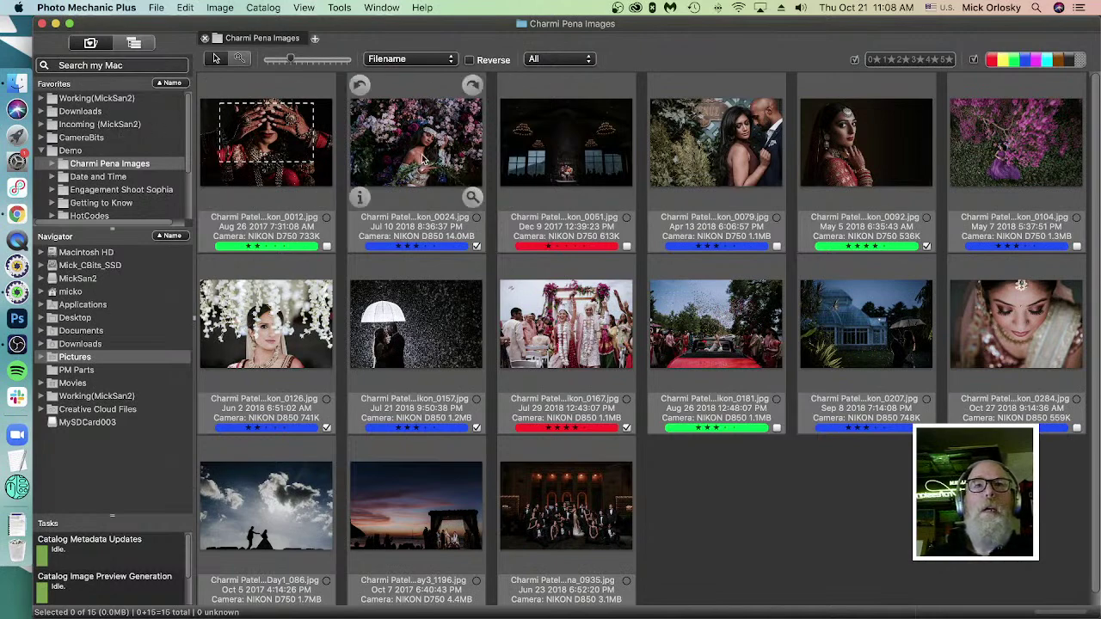
Step: Open nikon_0167.jpg in the preview and inspect the bride's face at 200% zoom
{"action": "double_click", "coordinate": [535, 340]}
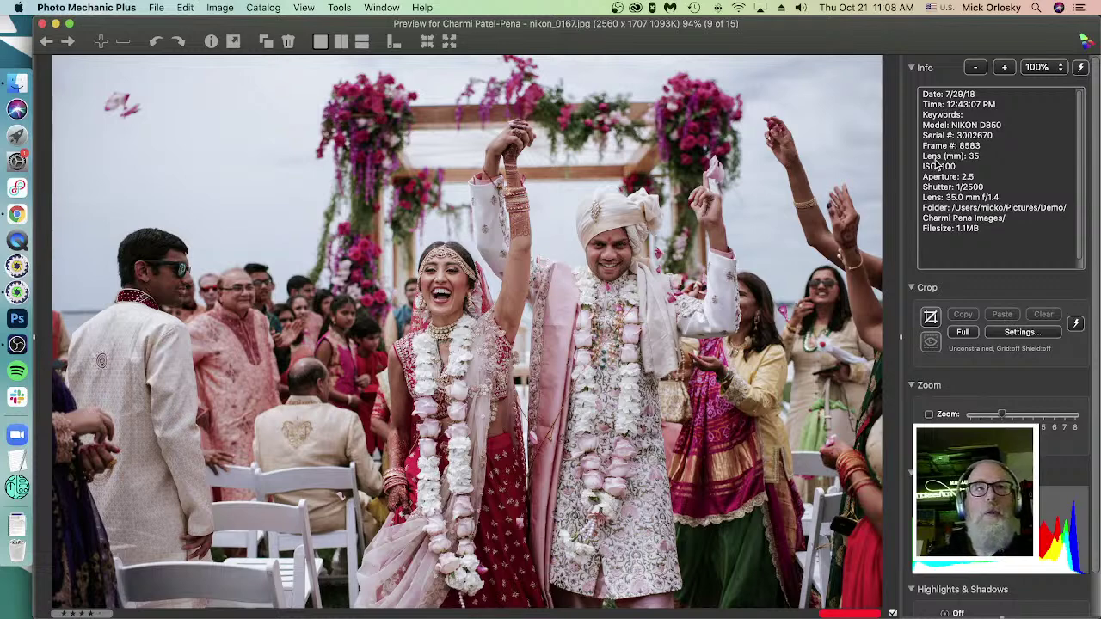
{"action": "left_click", "coordinate": [422, 253]}
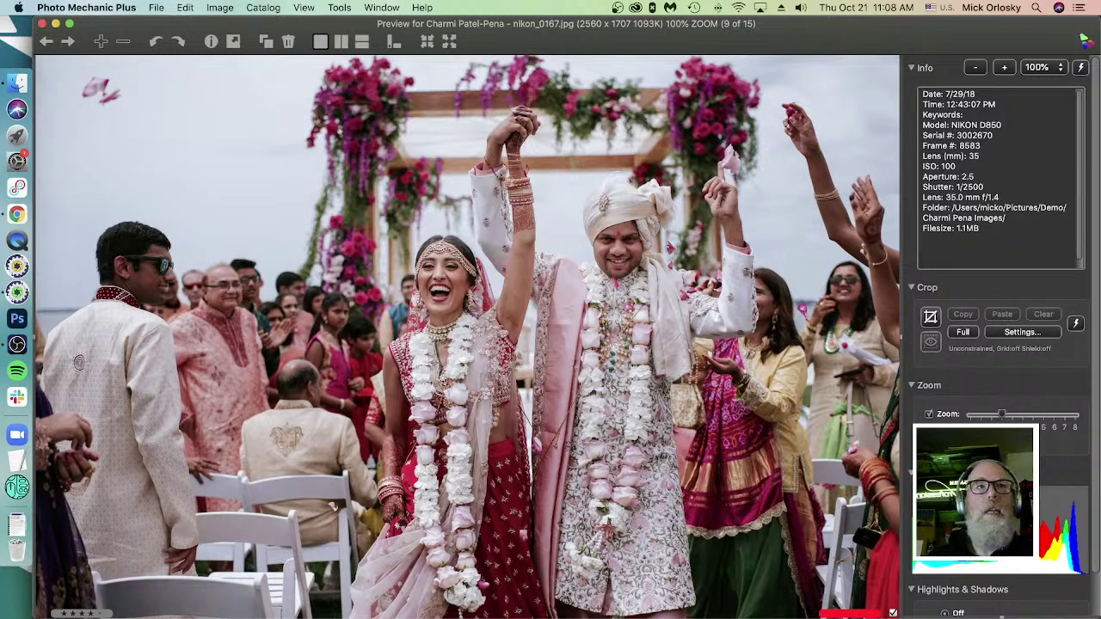
{"action": "left_click_drag", "start_coordinate": [995, 414], "coordinate": [1011, 416]}
{"action": "left_click", "coordinate": [443, 262]}
{"action": "left_click", "coordinate": [442, 260]}
{"action": "left_click_drag", "start_coordinate": [437, 265], "coordinate": [542, 389]}
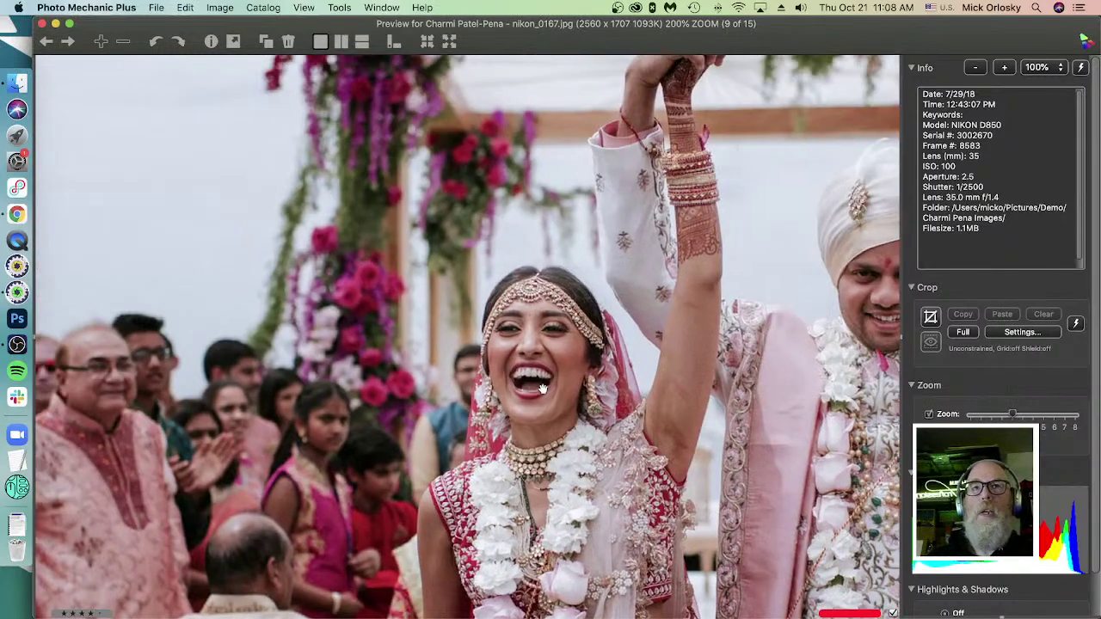
{"action": "left_click", "coordinate": [543, 387]}
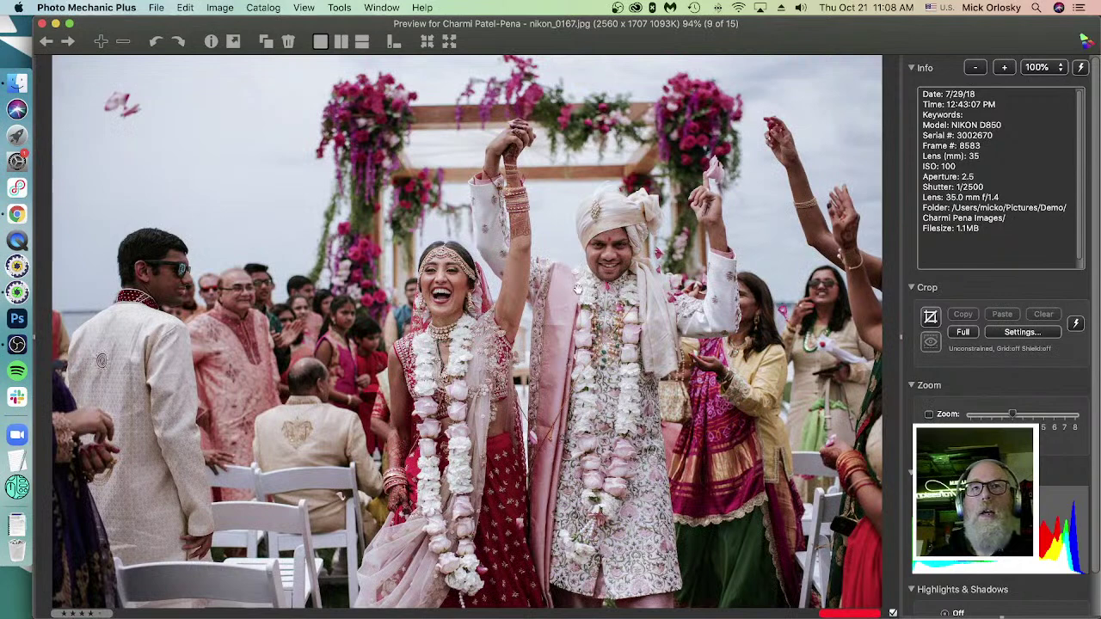
Step: Inspect the groom's face at 200% zoom and return to the full image
{"action": "left_click", "coordinate": [562, 307]}
{"action": "left_click_drag", "start_coordinate": [842, 151], "coordinate": [343, 349]}
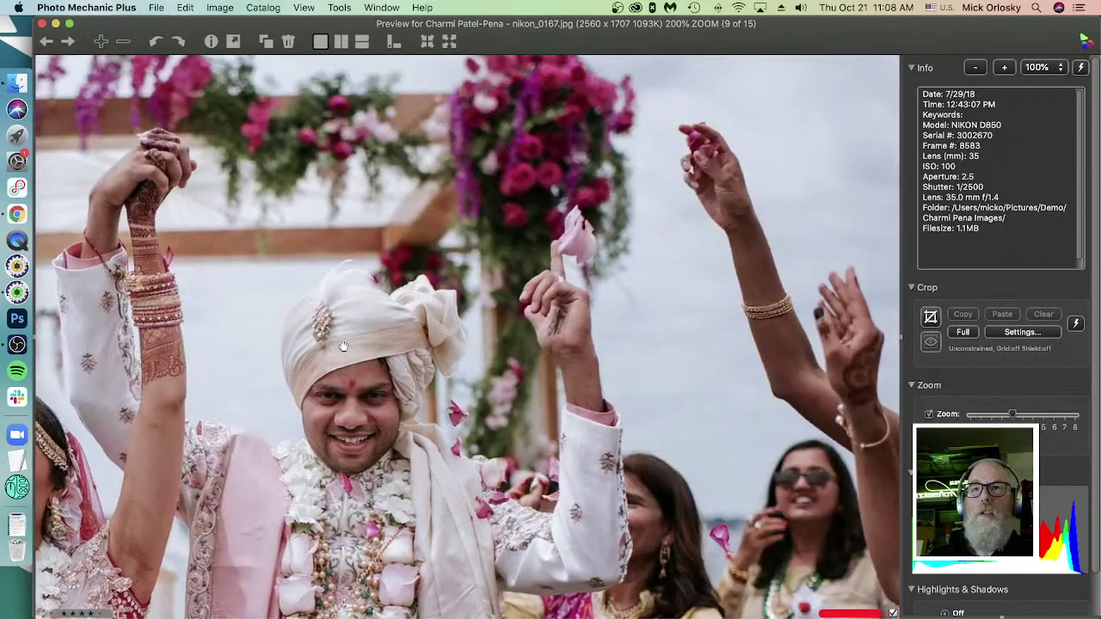
{"action": "left_click", "coordinate": [339, 326]}
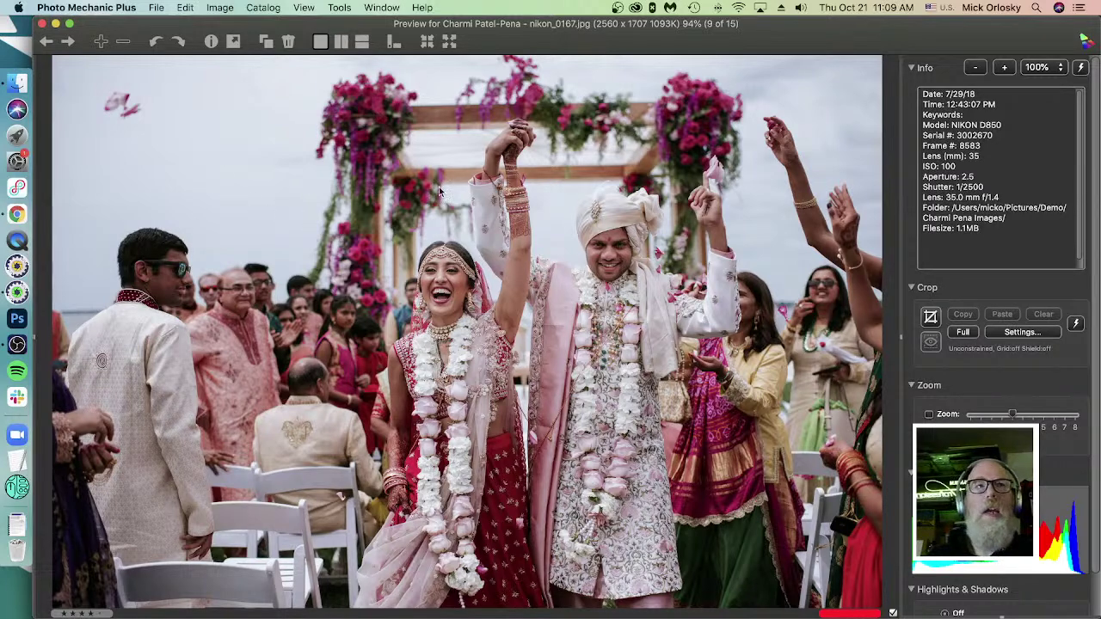
Step: Draw an unconstrained crop around the bride and groom, and toggle the crop preview on and off
{"action": "left_click", "coordinate": [931, 318]}
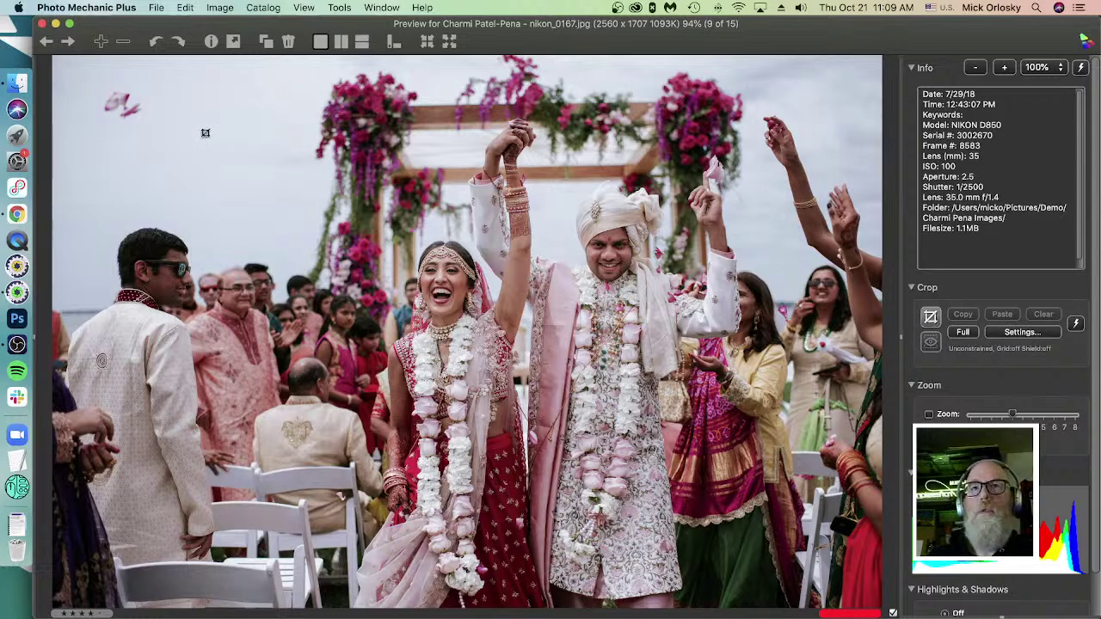
{"action": "left_click_drag", "start_coordinate": [181, 114], "coordinate": [811, 519]}
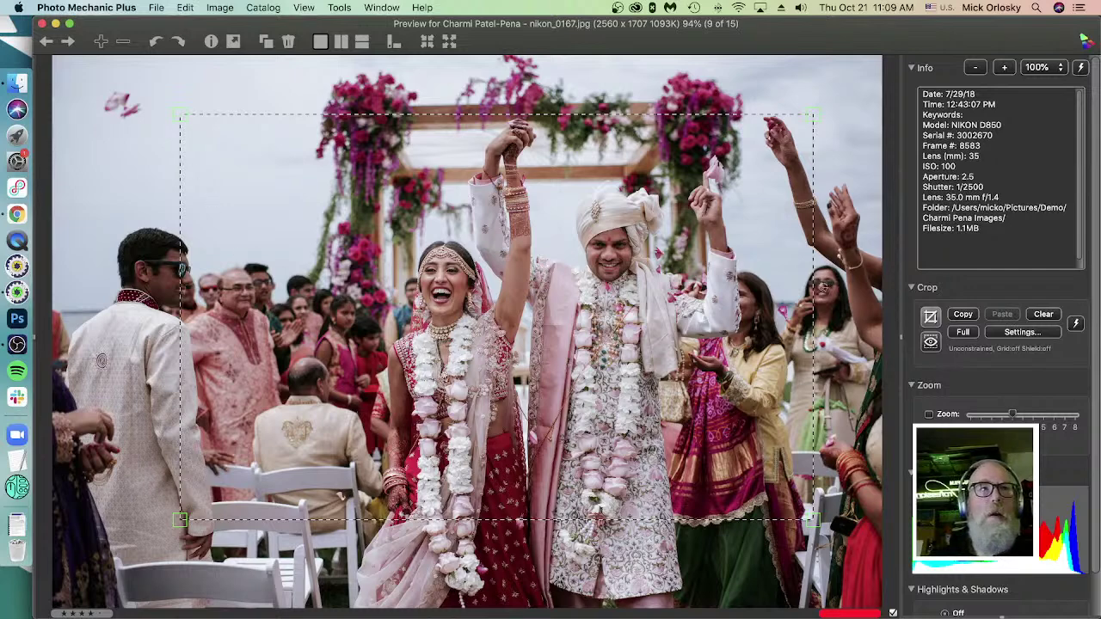
{"action": "left_click", "coordinate": [931, 343]}
{"action": "left_click", "coordinate": [930, 343]}
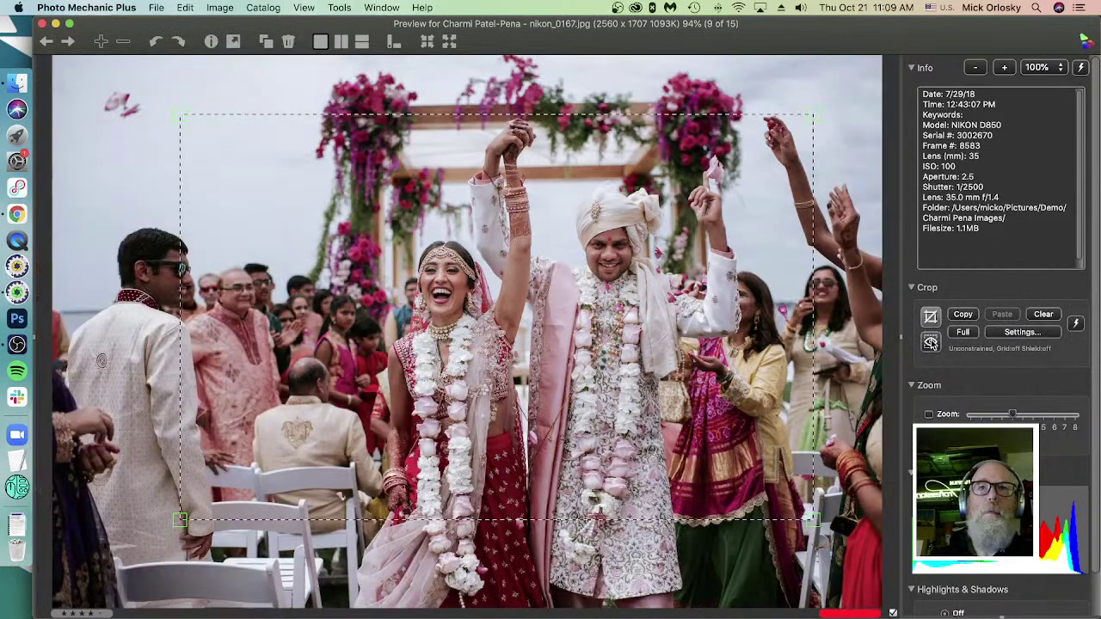
Step: Toggle the crop preview on nikon_0167.jpg, close the crop tool and clear the crop from the photo
{"action": "key", "text": "v"}
{"action": "key", "text": "v"}
{"action": "left_click", "coordinate": [938, 318]}
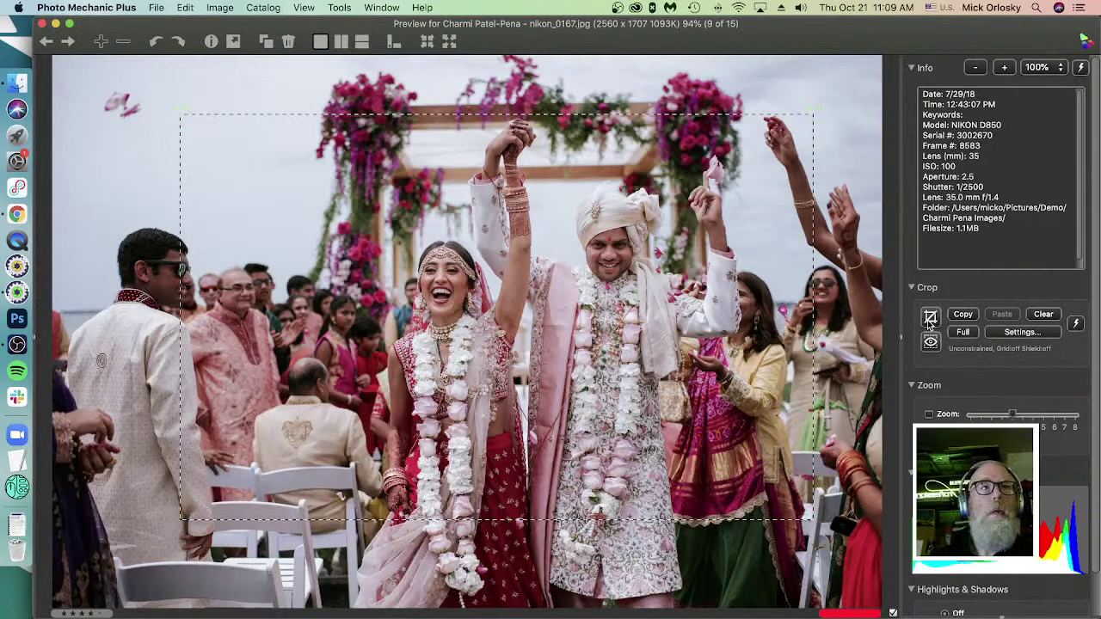
{"action": "left_click", "coordinate": [1042, 314]}
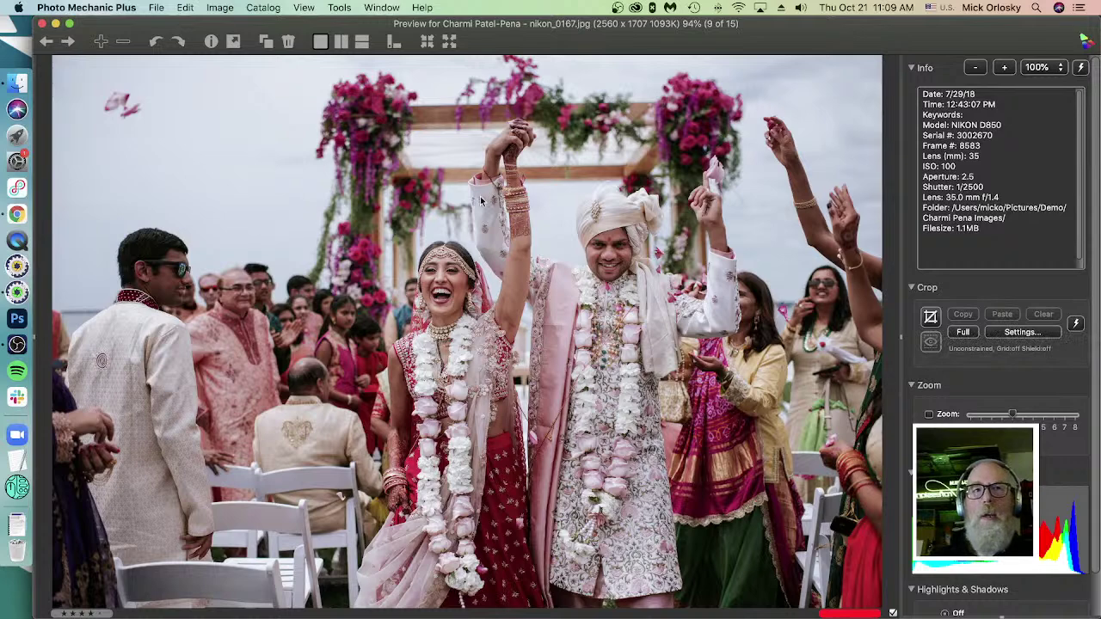
Step: Turn on the lost shadow detail display and check the neighbouring photos up to nikon_0181.jpg for blocked shadows
{"action": "scroll", "coordinate": [1004, 378], "scroll_direction": "down", "scroll_amount": 3}
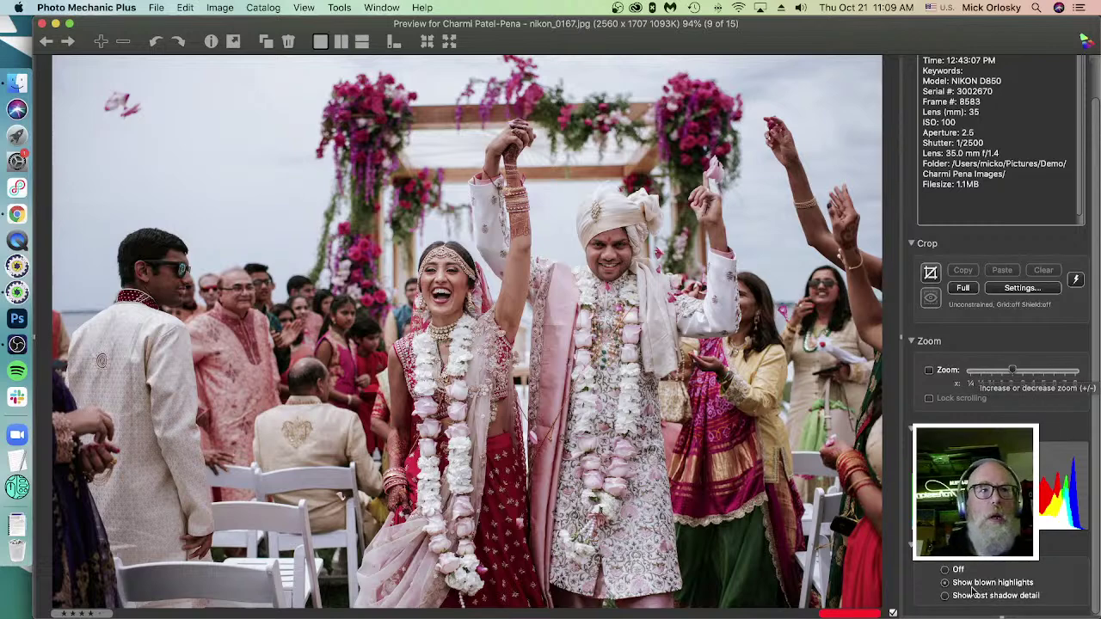
{"action": "left_click", "coordinate": [945, 597]}
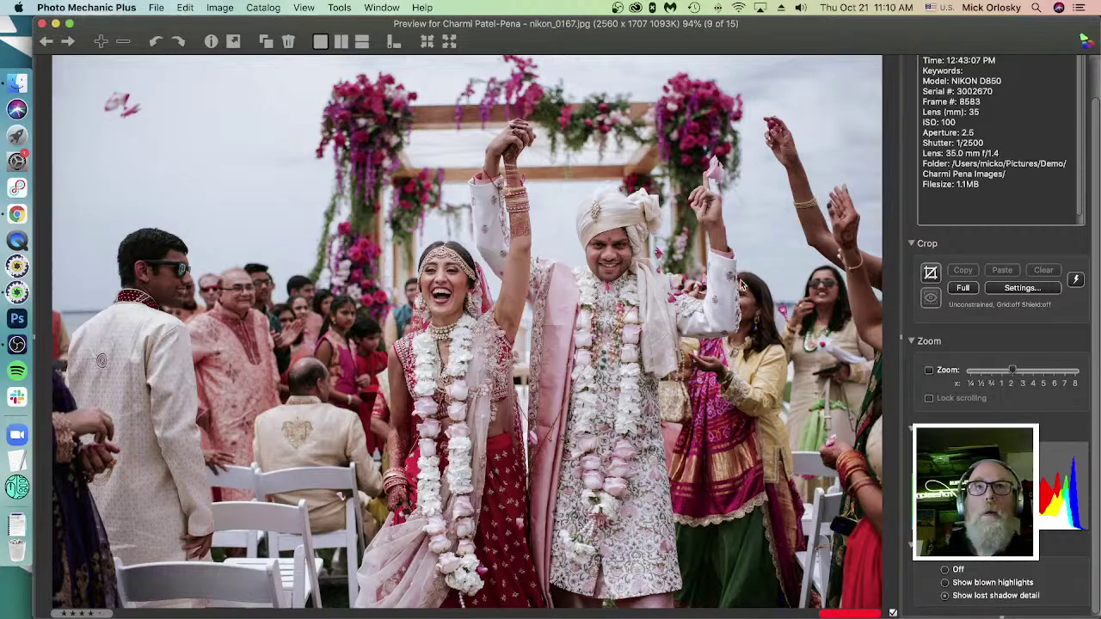
{"action": "key", "text": "Left"}
{"action": "key", "text": "Right"}
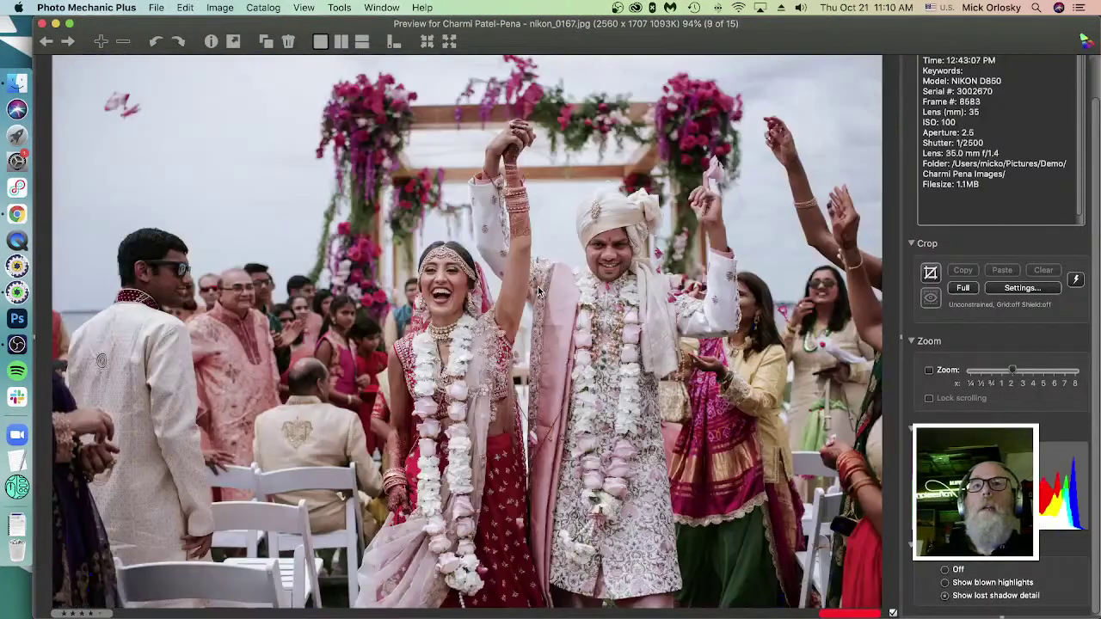
{"action": "key", "text": "Right"}
{"action": "key", "text": "Right"}
{"action": "key", "text": "Right"}
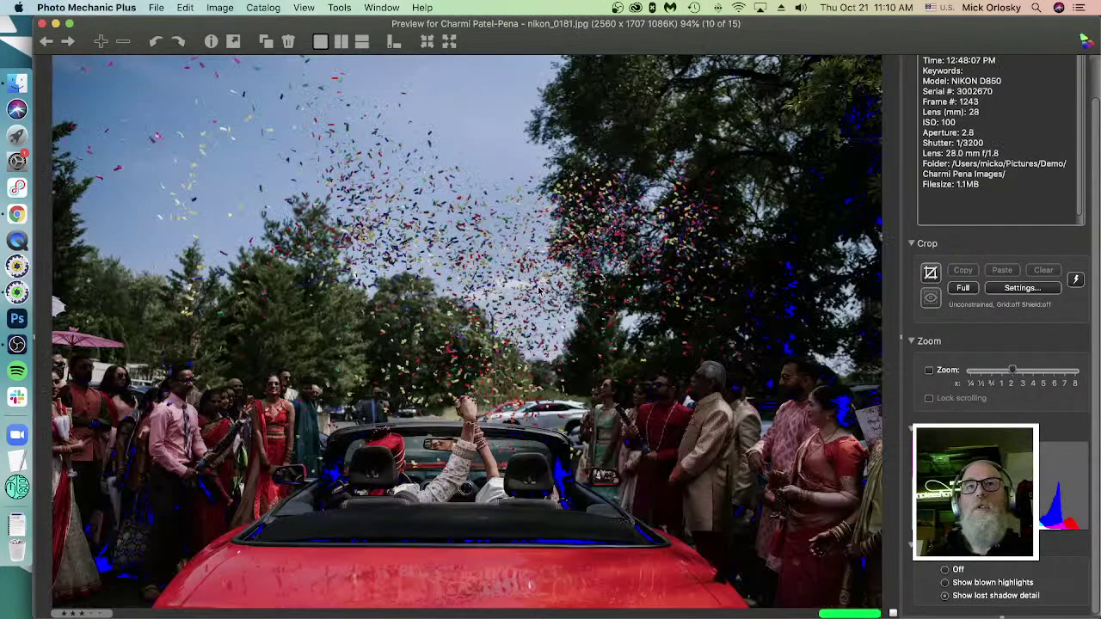
Step: Step back through the photos to nikon_0157.jpg and examine its lost shadow detail
{"action": "key", "text": "Left"}
{"action": "key", "text": "Right"}
{"action": "key", "text": "Left"}
{"action": "key", "text": "Left"}
{"action": "key", "text": "Left"}
{"action": "key", "text": "Left"}
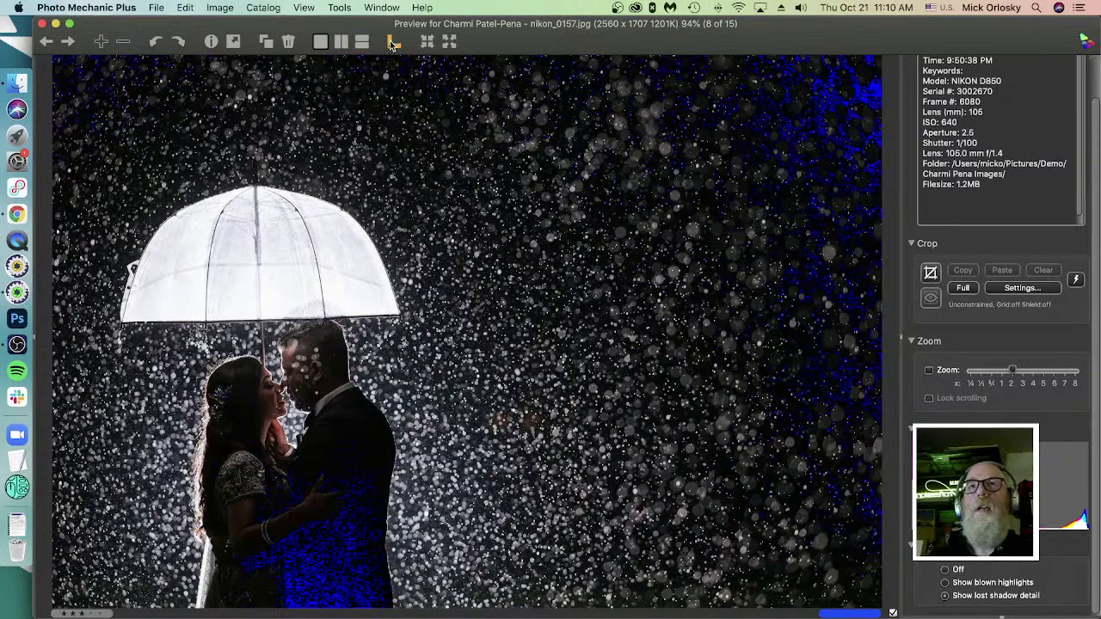
Step: Show the thumbnail filmstrip below the preview and compare nikon_0157.jpg side by side with nikon_0167.jpg
{"action": "left_click", "coordinate": [449, 42]}
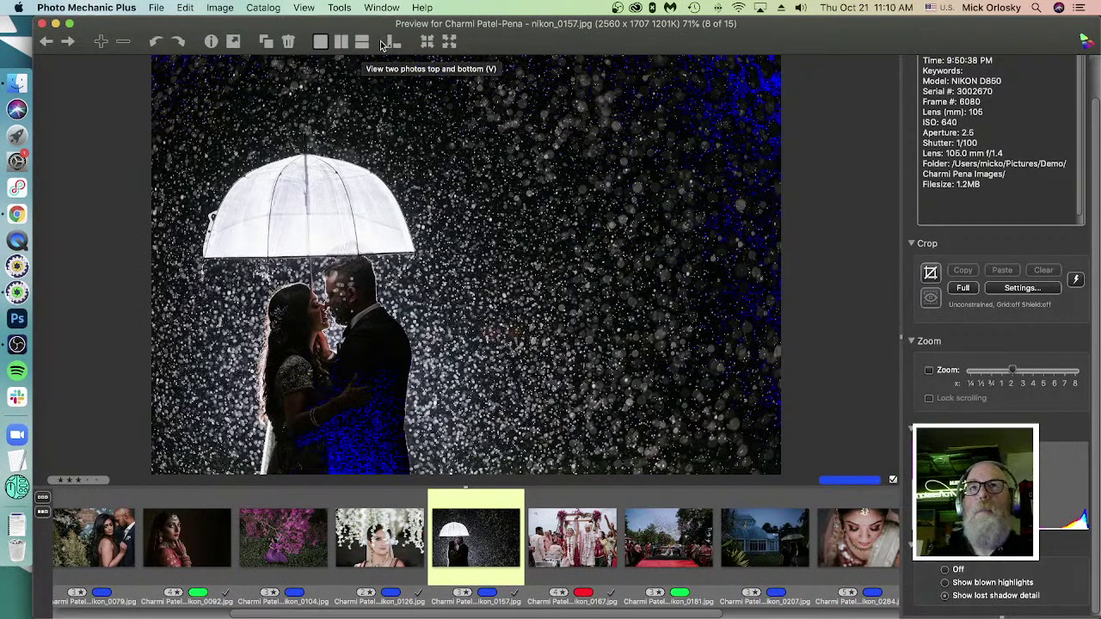
{"action": "left_click", "coordinate": [387, 45]}
{"action": "left_click", "coordinate": [388, 45]}
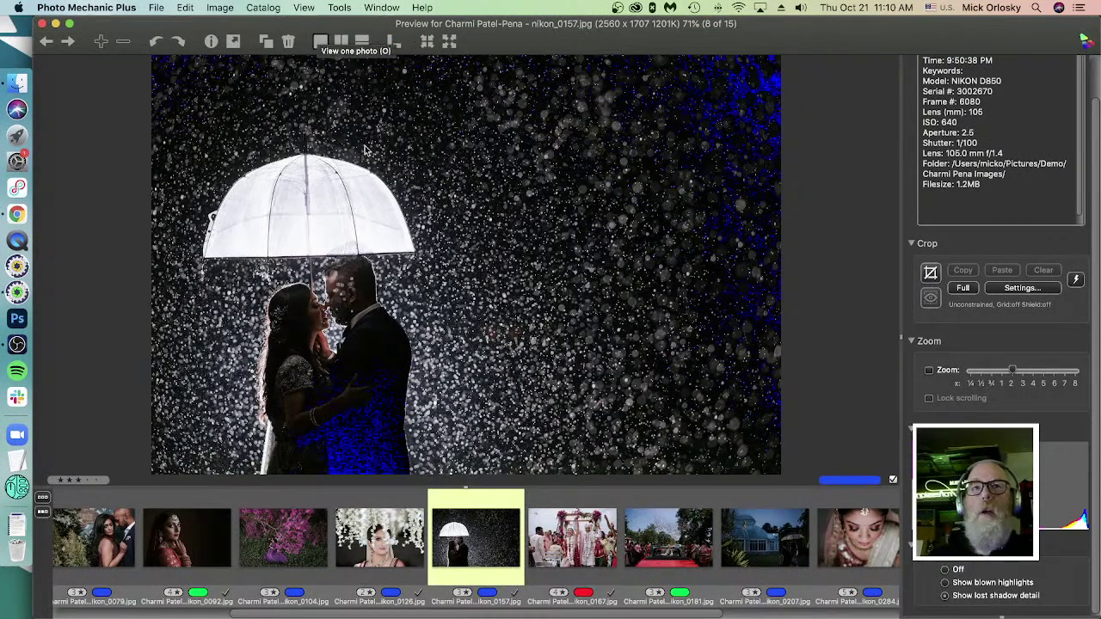
{"action": "left_click", "coordinate": [347, 43]}
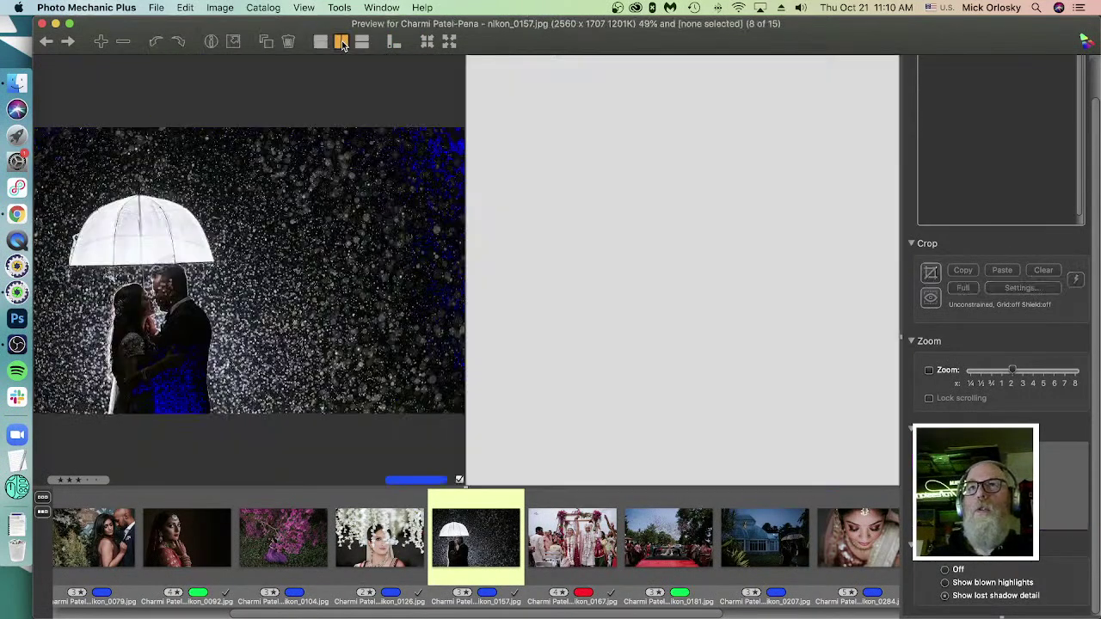
{"action": "left_click", "coordinate": [584, 557]}
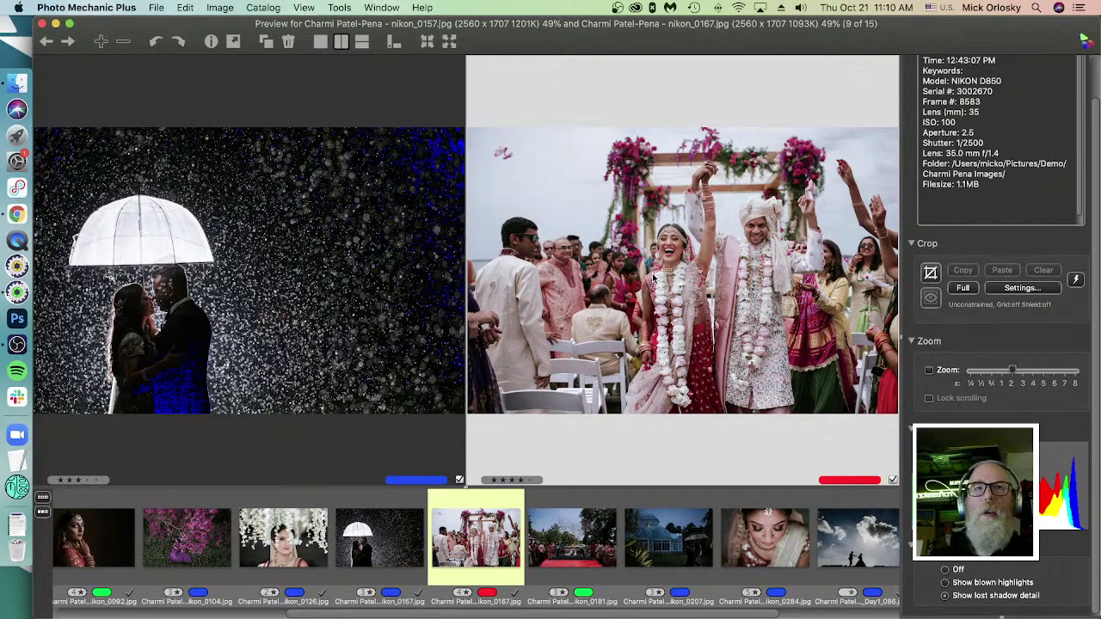
Step: Browse the comparison photo next to nikon_0157.jpg through the following images to the Day1_086.jpg couple silhouette
{"action": "key", "text": "Left"}
{"action": "key", "text": "Right"}
{"action": "key", "text": "Right"}
{"action": "key", "text": "Right"}
{"action": "key", "text": "Right"}
{"action": "key", "text": "Right"}
{"action": "key", "text": "Right"}
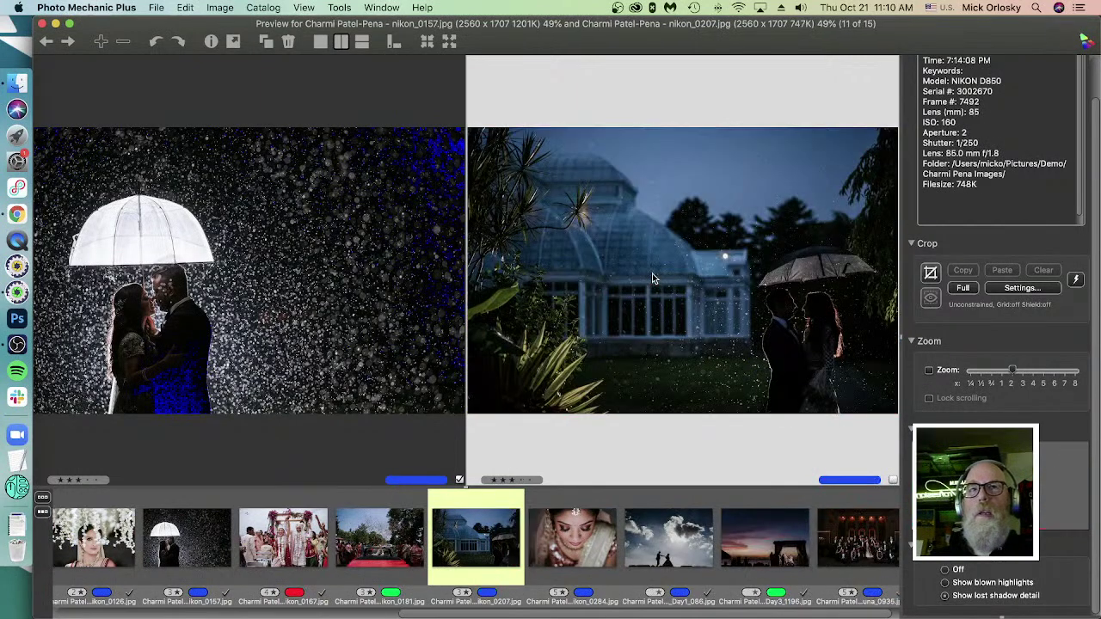
{"action": "key", "text": "Left"}
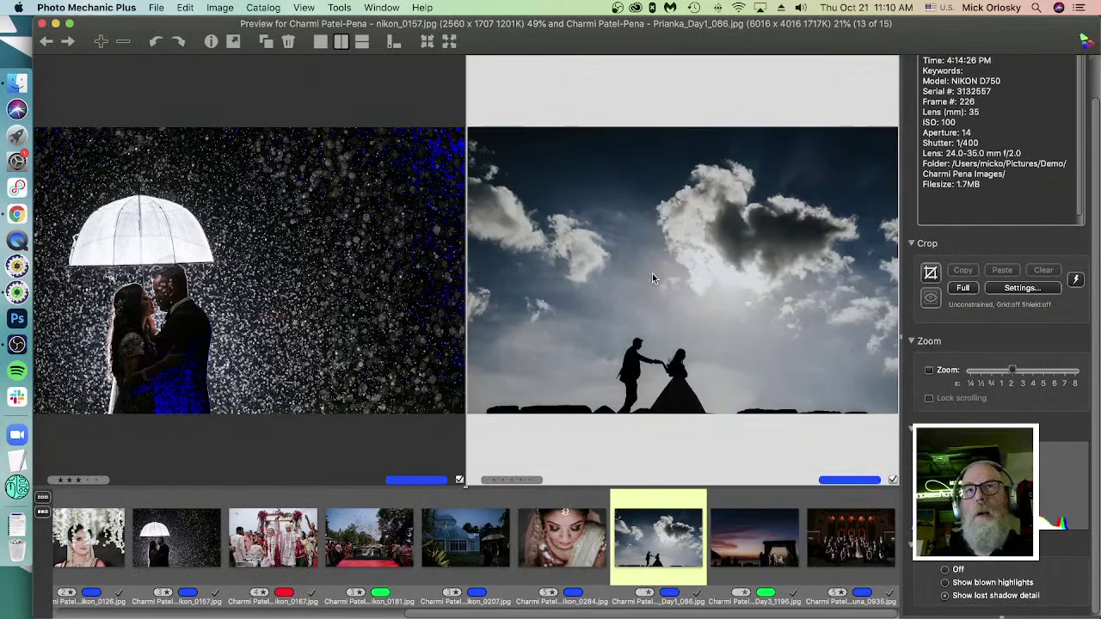
Step: View the Day1_086.jpg silhouette photo on its own, and rotate it 90 degrees clockwise and back
{"action": "left_click", "coordinate": [318, 43]}
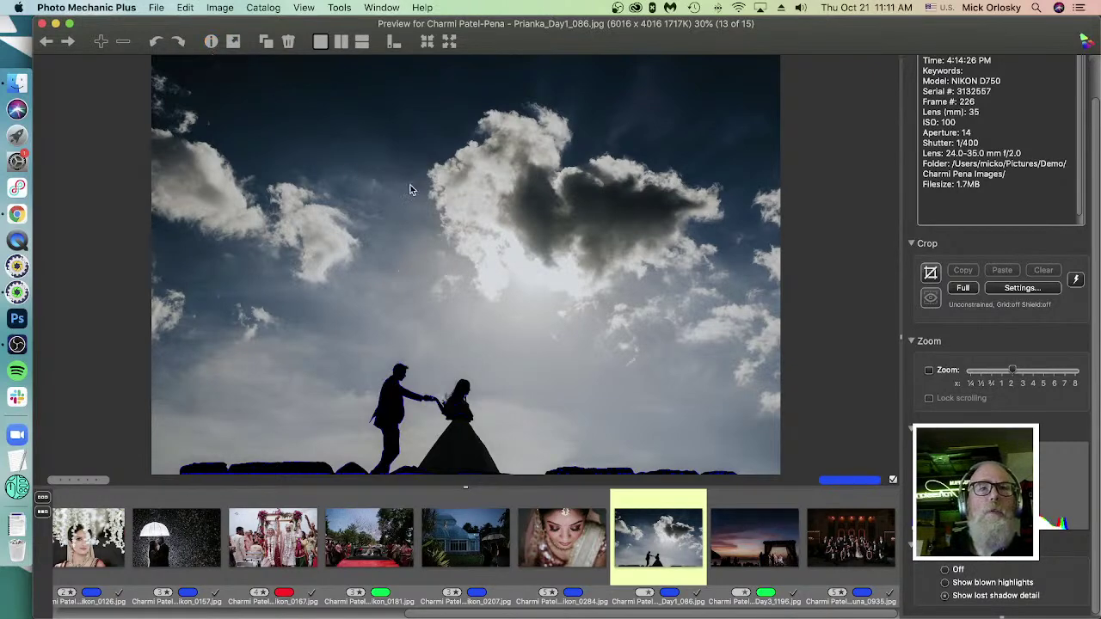
{"action": "left_click", "coordinate": [178, 42]}
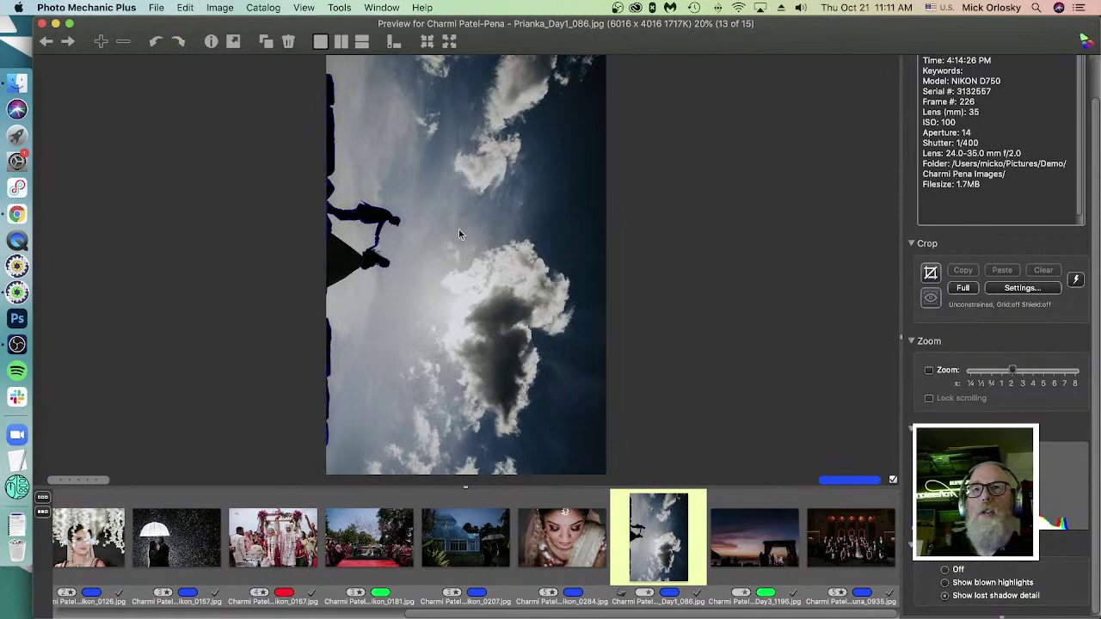
{"action": "left_click", "coordinate": [156, 42]}
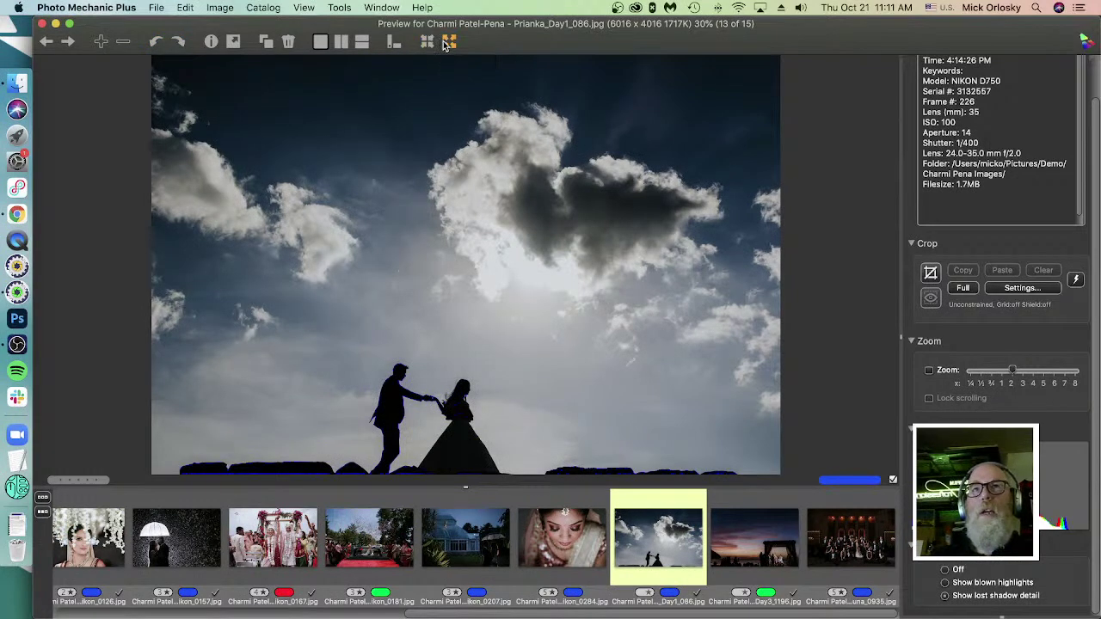
Step: Hide the preview's filmstrip and info panels to enlarge the photo and restore them, twice
{"action": "left_click", "coordinate": [446, 45]}
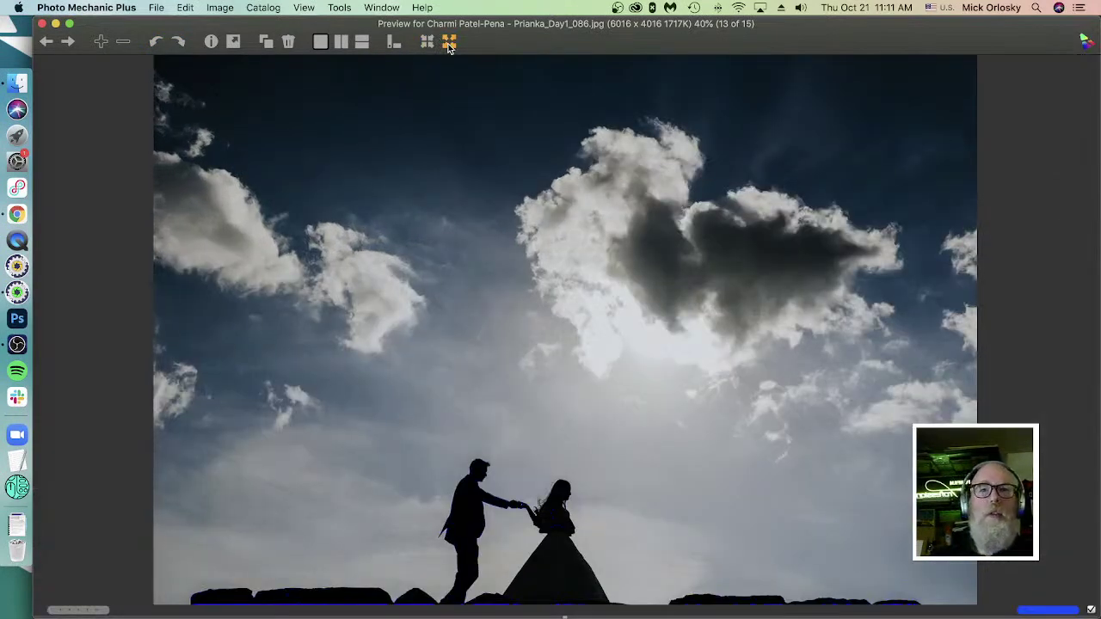
{"action": "left_click", "coordinate": [428, 46]}
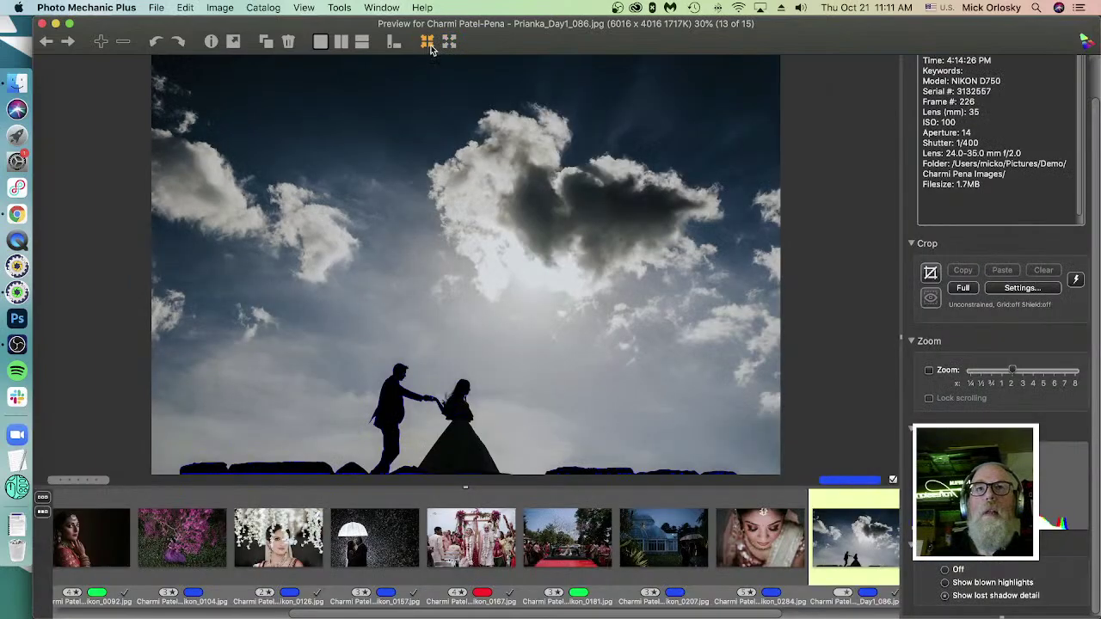
{"action": "left_click", "coordinate": [448, 43]}
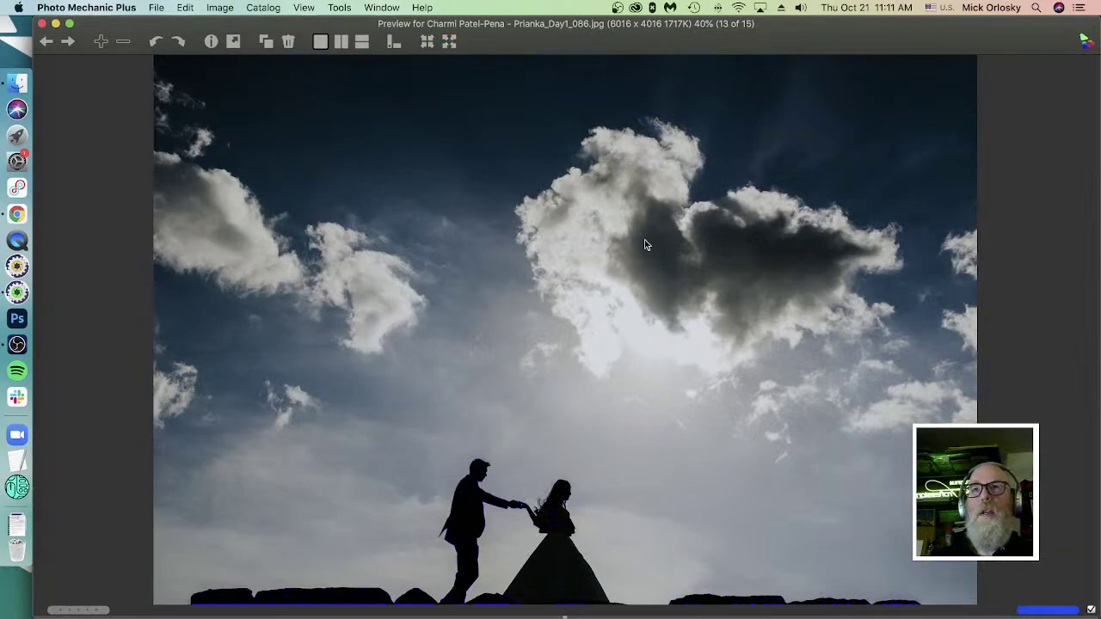
{"action": "left_click", "coordinate": [425, 41]}
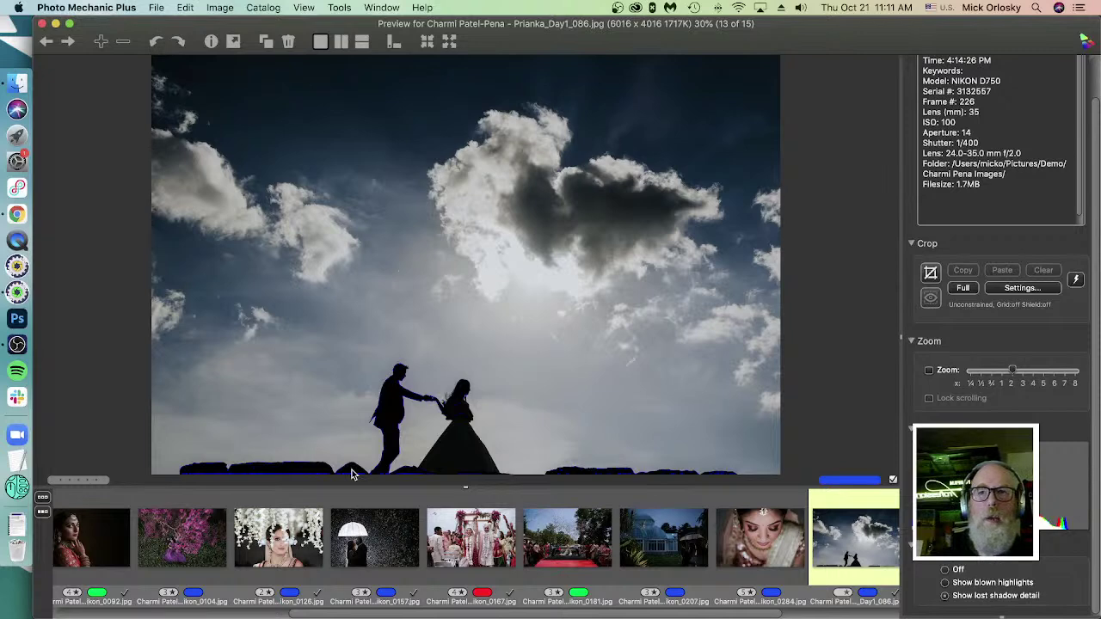
Step: Turn off the lost shadow detail display and close the preview to return to the contact sheet
{"action": "left_click", "coordinate": [944, 570]}
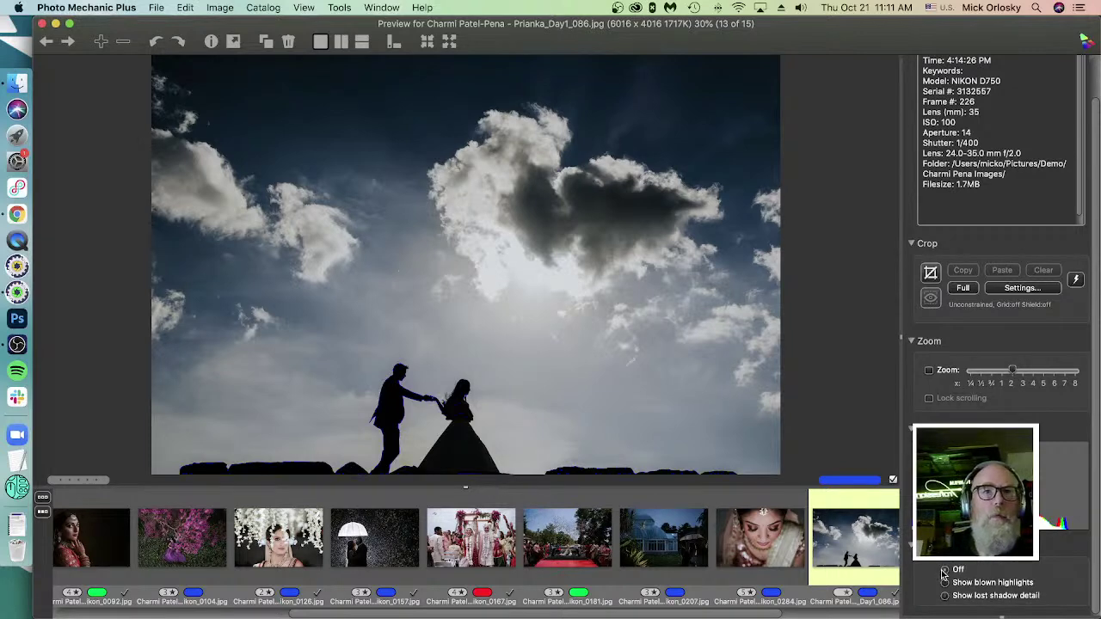
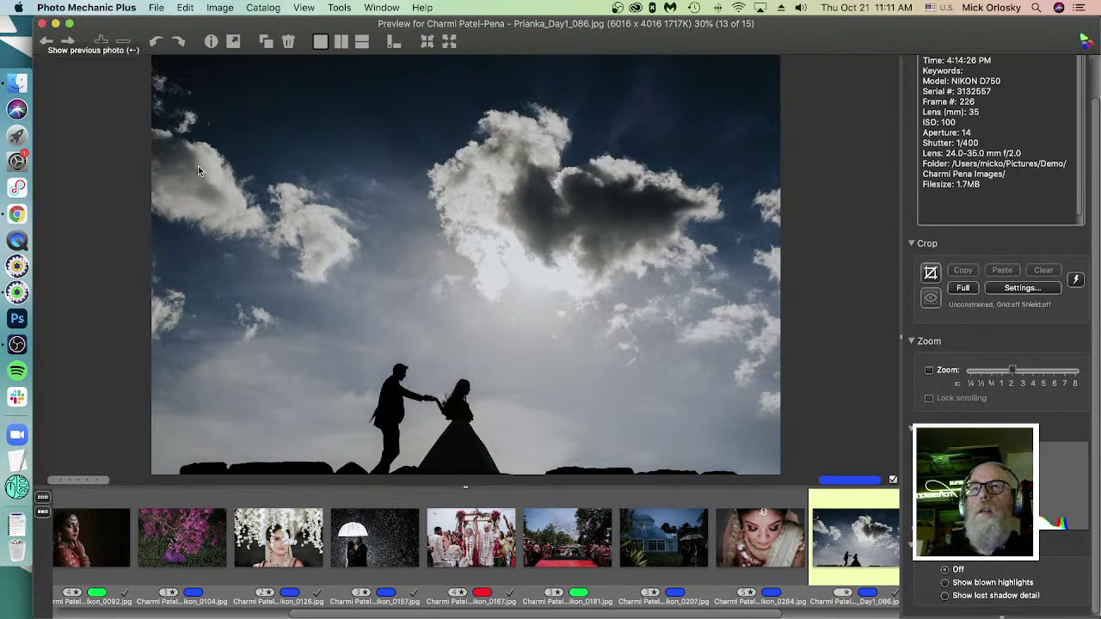
{"action": "left_click", "coordinate": [41, 26]}
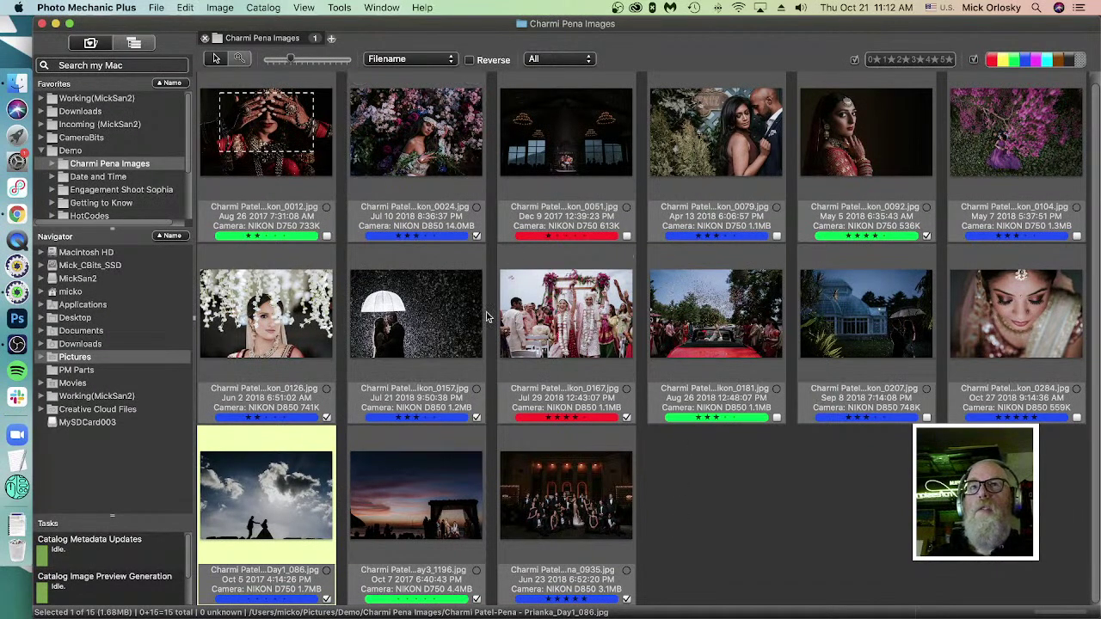
Step: Select nikon_0157.jpg and Nikon_0024.jpg alternately on the contact sheet
{"action": "left_click", "coordinate": [436, 315]}
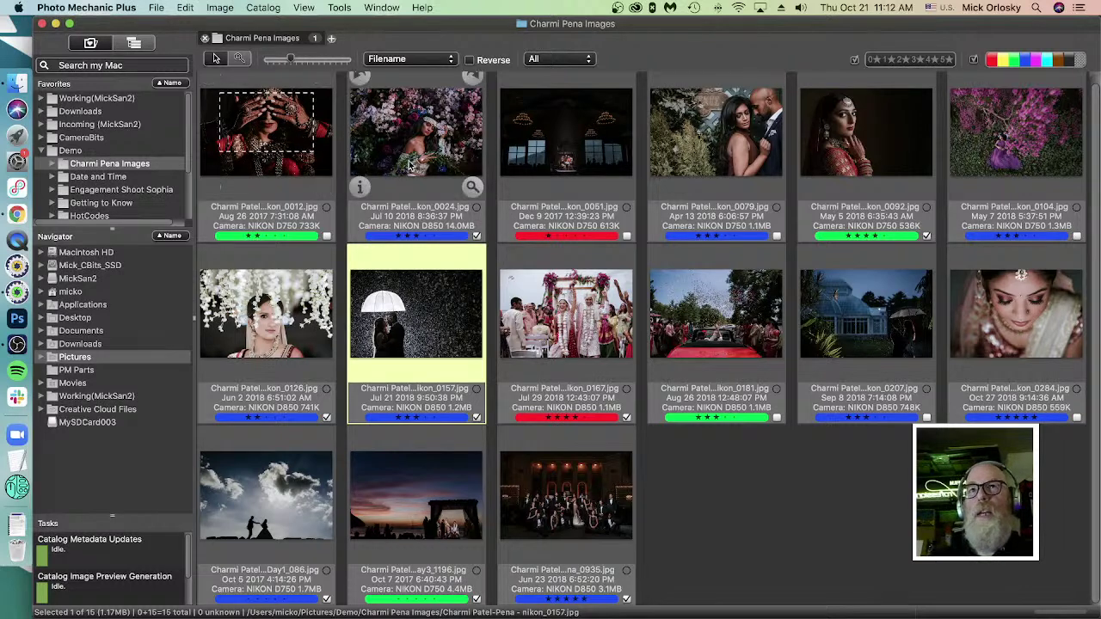
{"action": "left_click", "coordinate": [438, 151]}
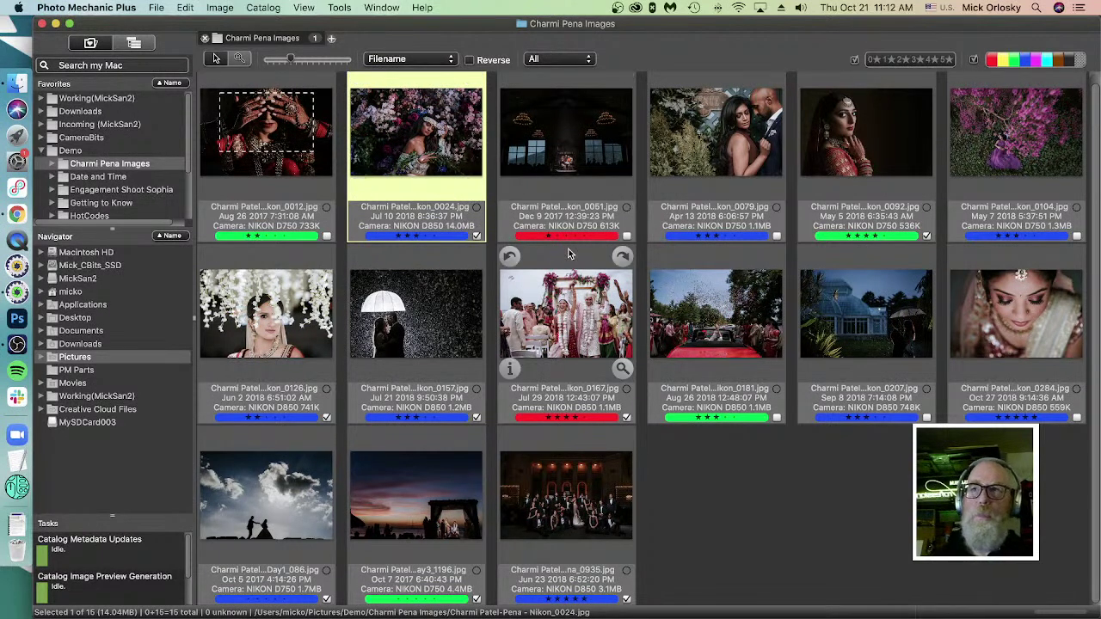
{"action": "left_click", "coordinate": [416, 314]}
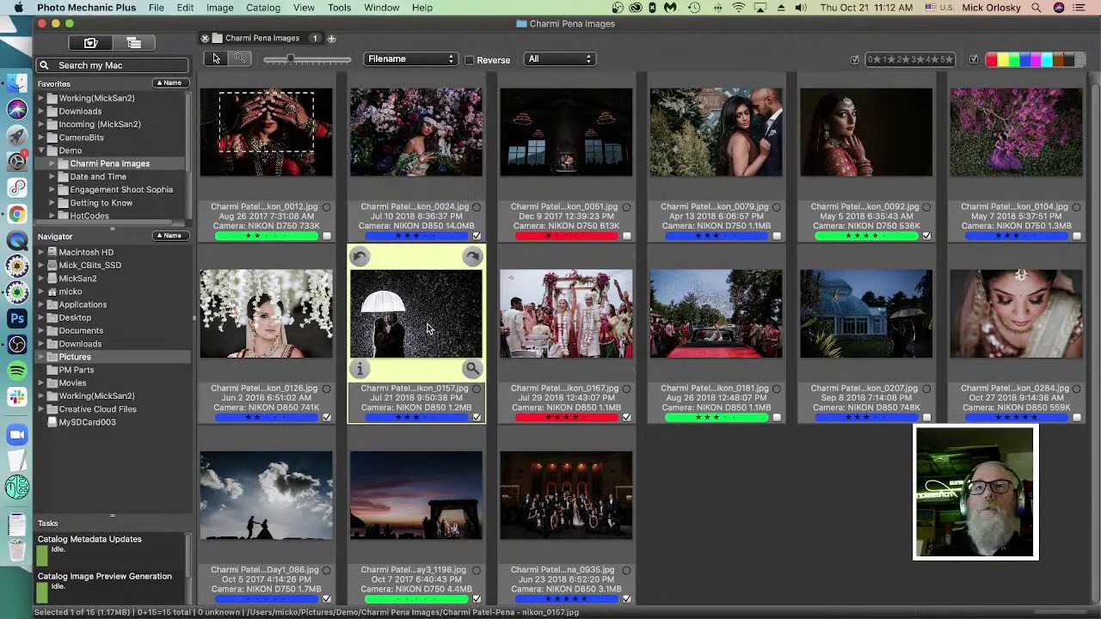
{"action": "left_click", "coordinate": [417, 138]}
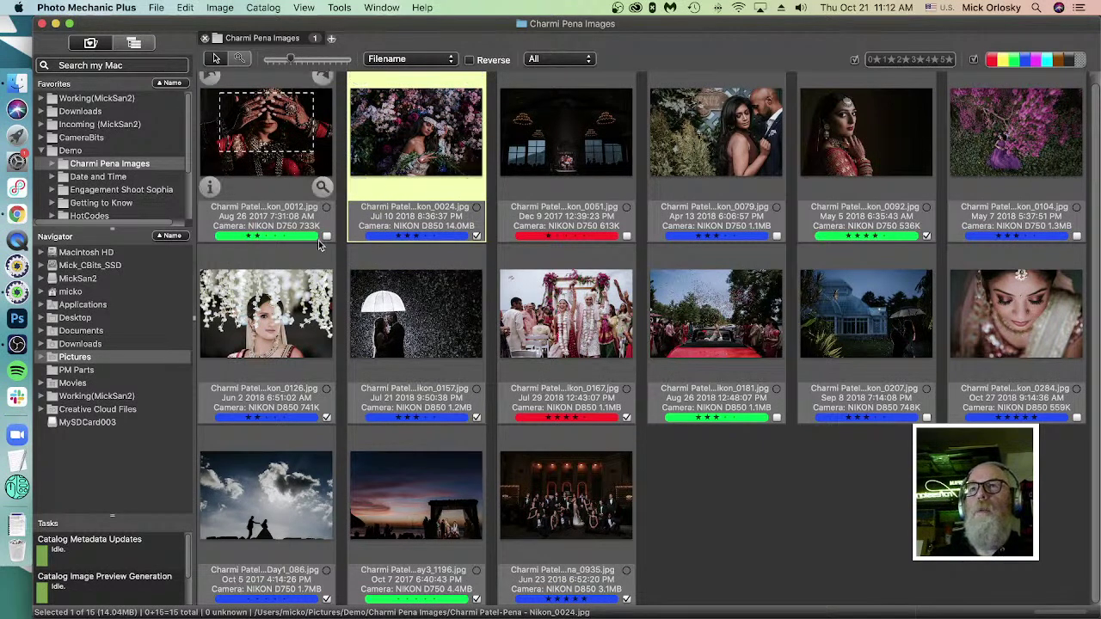
Step: Expand the current folder in the favorites to its unrated subfolder, and select the Nikon_0024.jpg and 0051 photos together
{"action": "left_click", "coordinate": [55, 162]}
{"action": "left_click", "coordinate": [54, 162]}
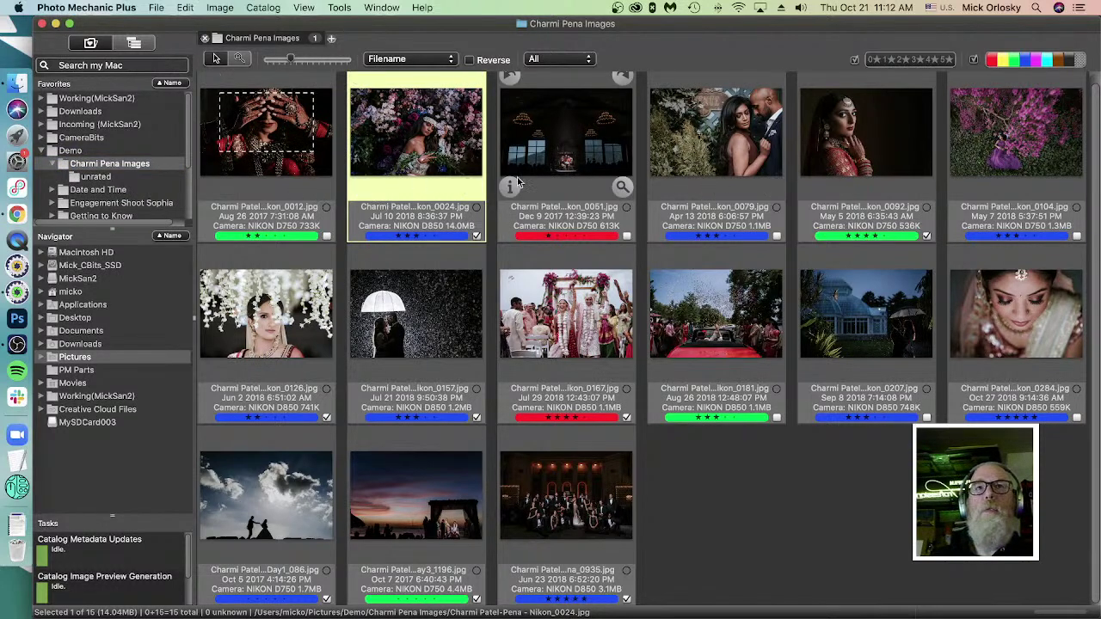
{"action": "left_click", "coordinate": [542, 153]}
{"action": "left_click", "coordinate": [378, 142], "text": "super"}
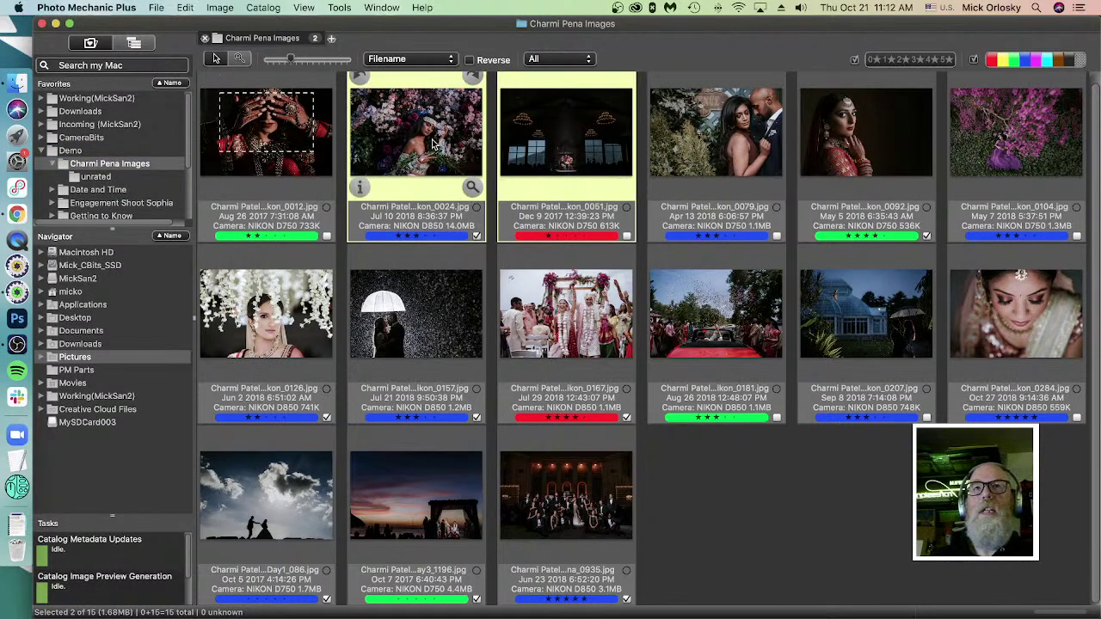
Step: Try to transfer the two selected photos to the unrated subfolder and the desktop, lowering the window to expose the desktop and restoring it
{"action": "left_click_drag", "start_coordinate": [440, 143], "coordinate": [138, 178]}
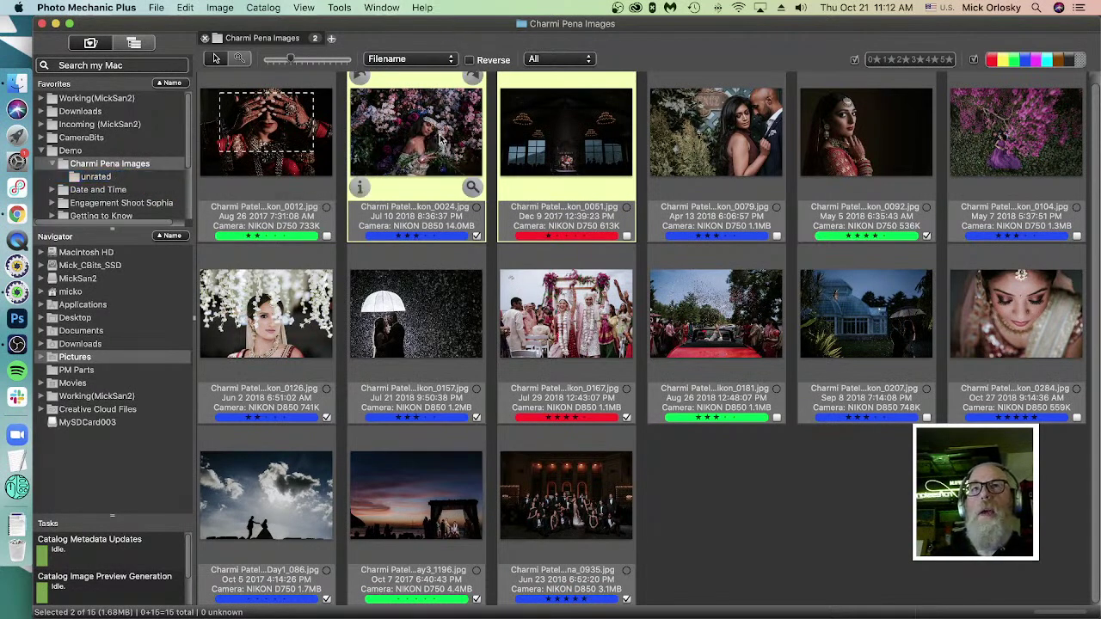
{"action": "left_click_drag", "start_coordinate": [443, 24], "coordinate": [471, 136]}
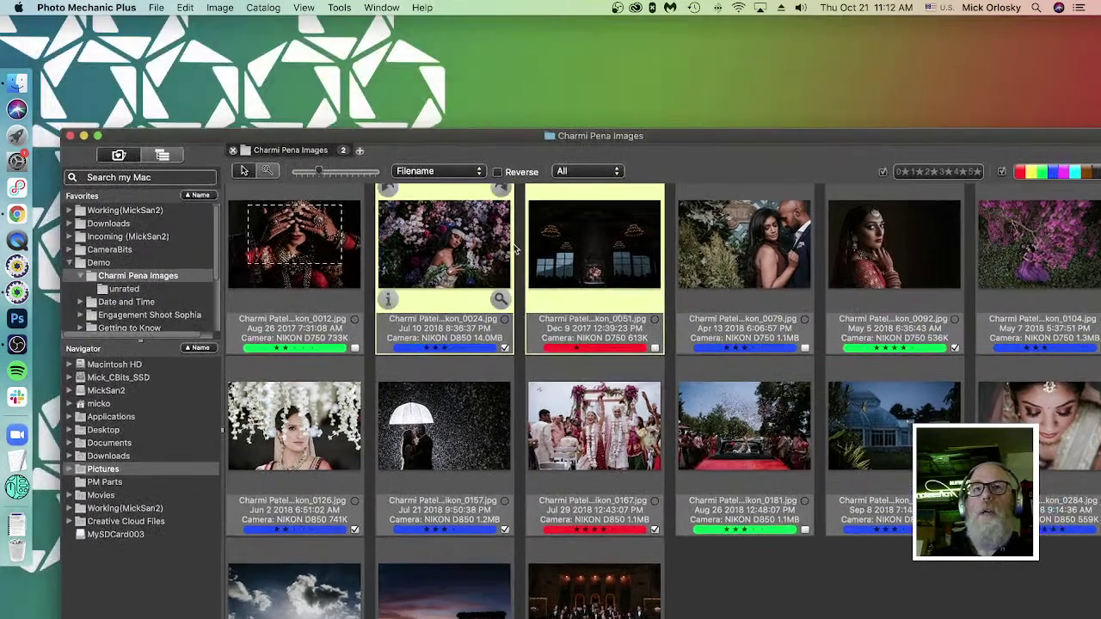
{"action": "left_click_drag", "start_coordinate": [472, 272], "coordinate": [518, 79]}
{"action": "left_click_drag", "start_coordinate": [528, 137], "coordinate": [496, 31]}
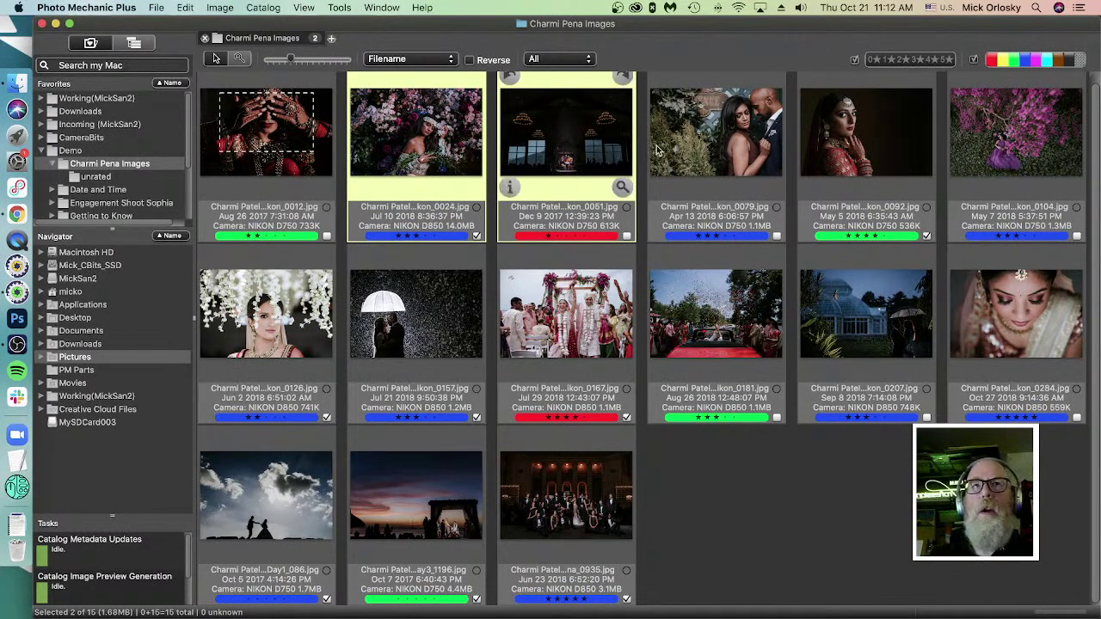
Step: Open the Nikon_0024.jpg file name for editing, leave it without changing the name, and deselect all photos
{"action": "left_click", "coordinate": [408, 206]}
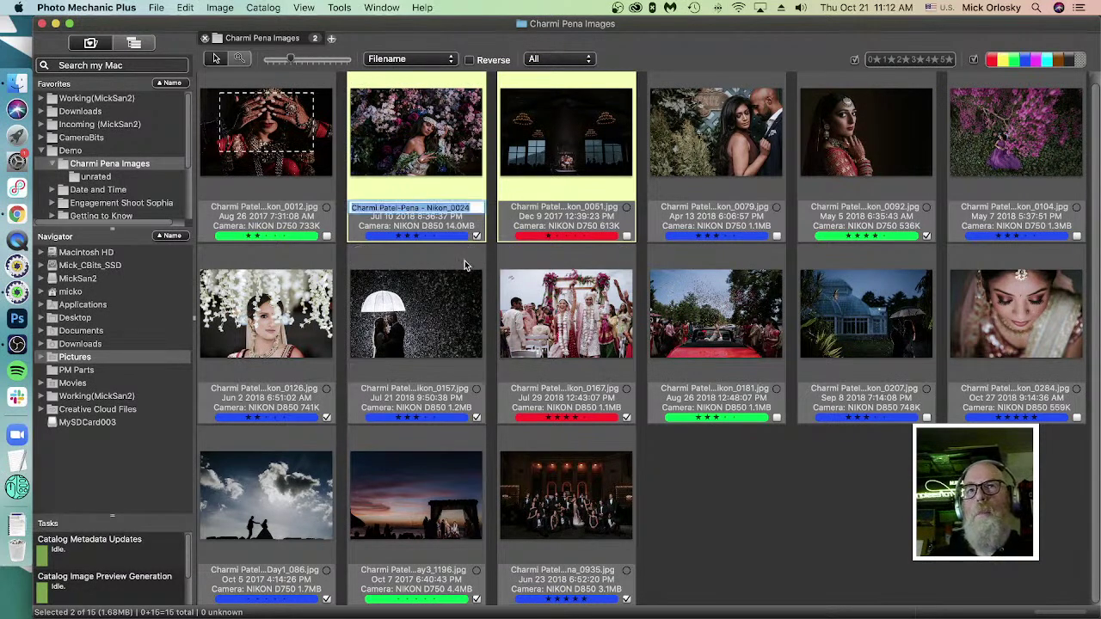
{"action": "left_click", "coordinate": [422, 166]}
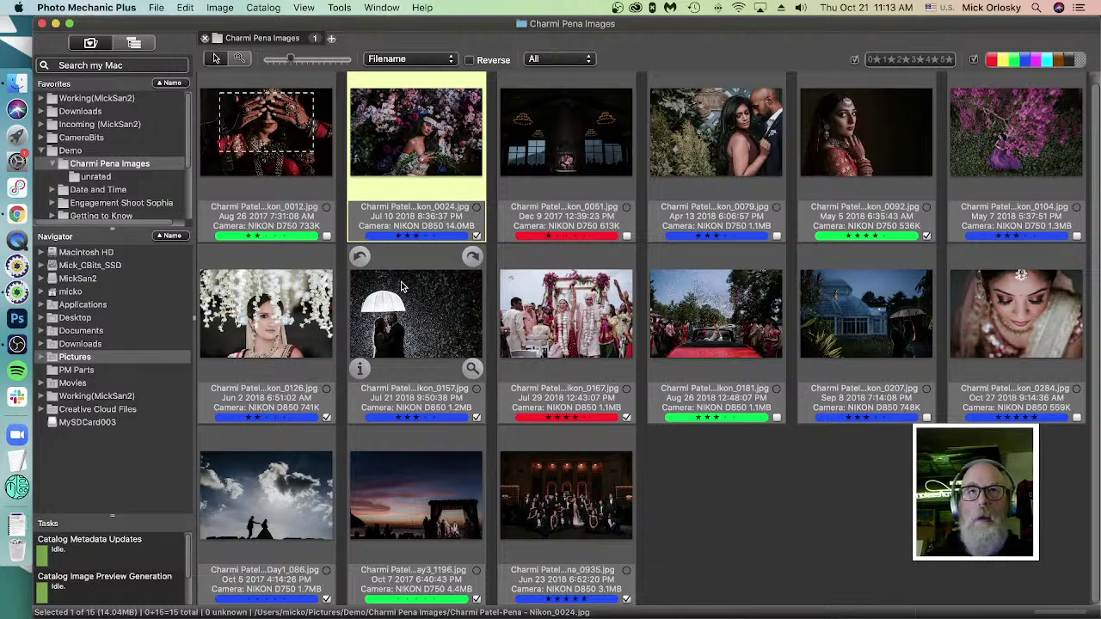
{"action": "left_click", "coordinate": [735, 513]}
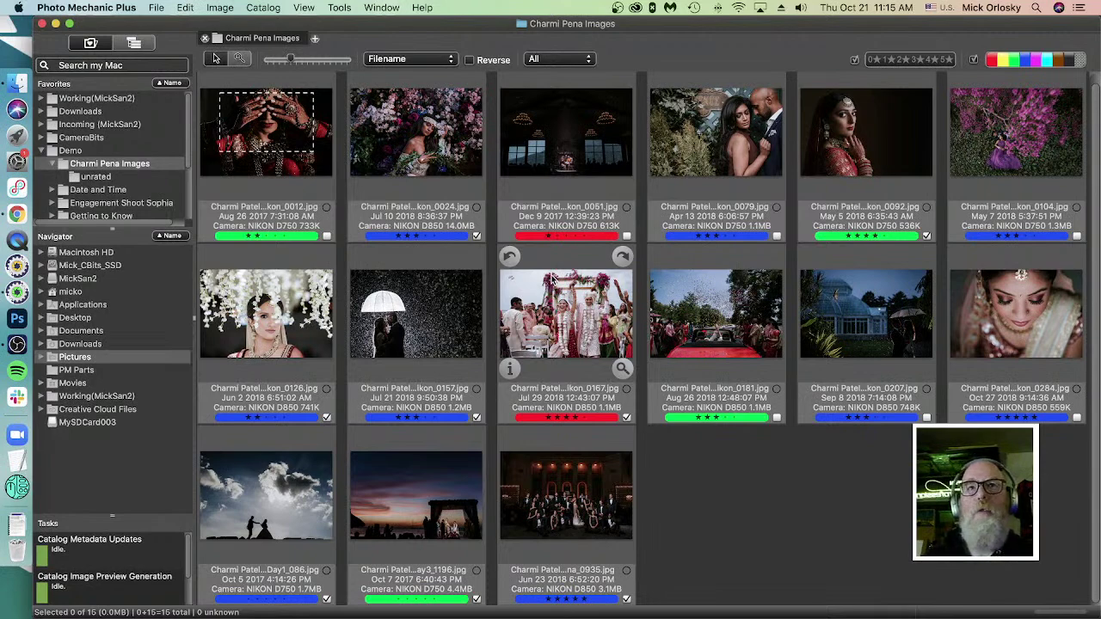
Step: Review the General, Preview and Accessibility preferences, including the auto-advance options and the single-key shortcut choice, and close the preferences
{"action": "key", "text": "super+comma"}
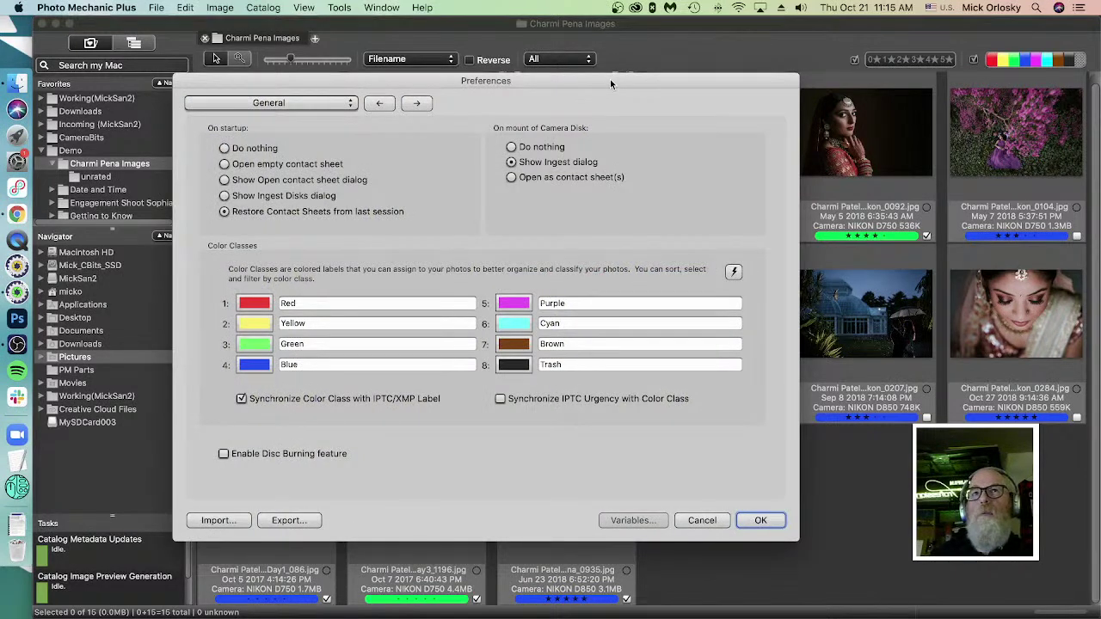
{"action": "left_click", "coordinate": [295, 107]}
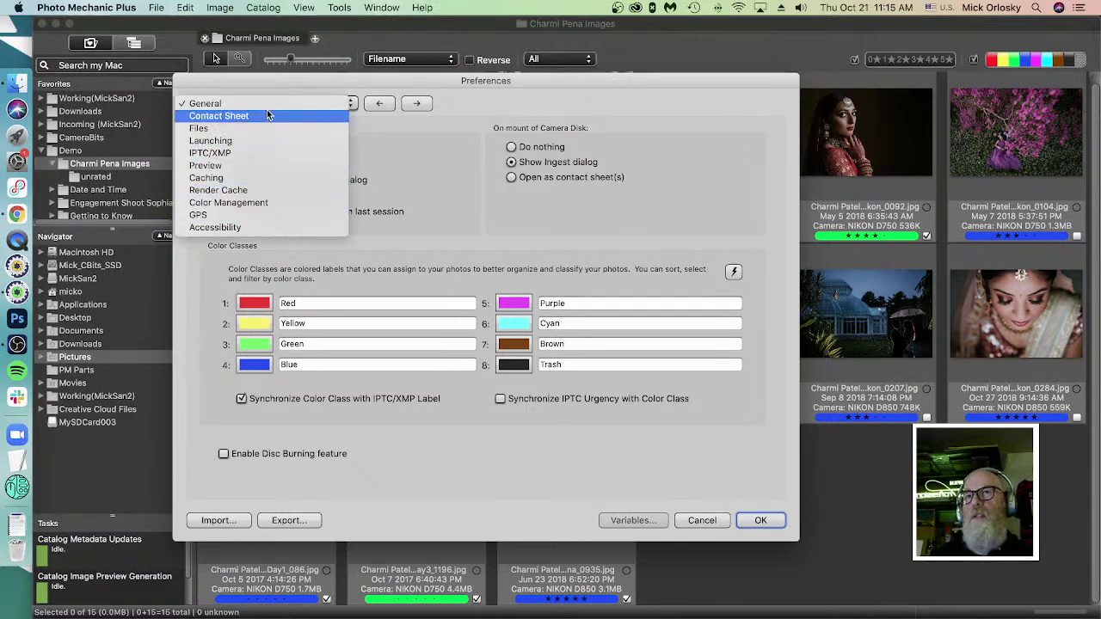
{"action": "left_click", "coordinate": [469, 83]}
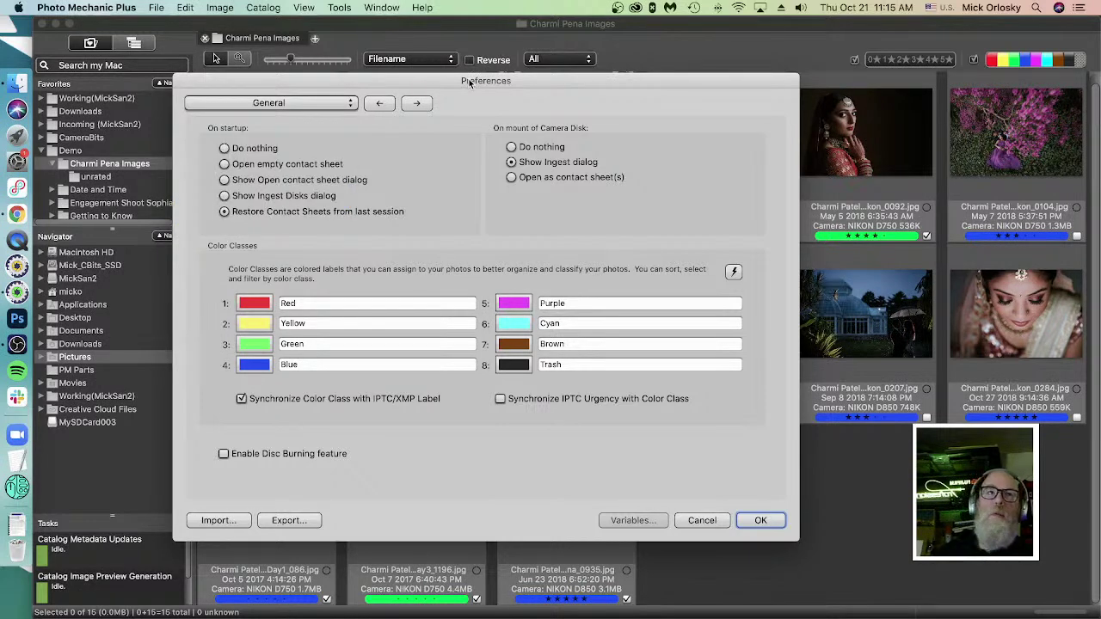
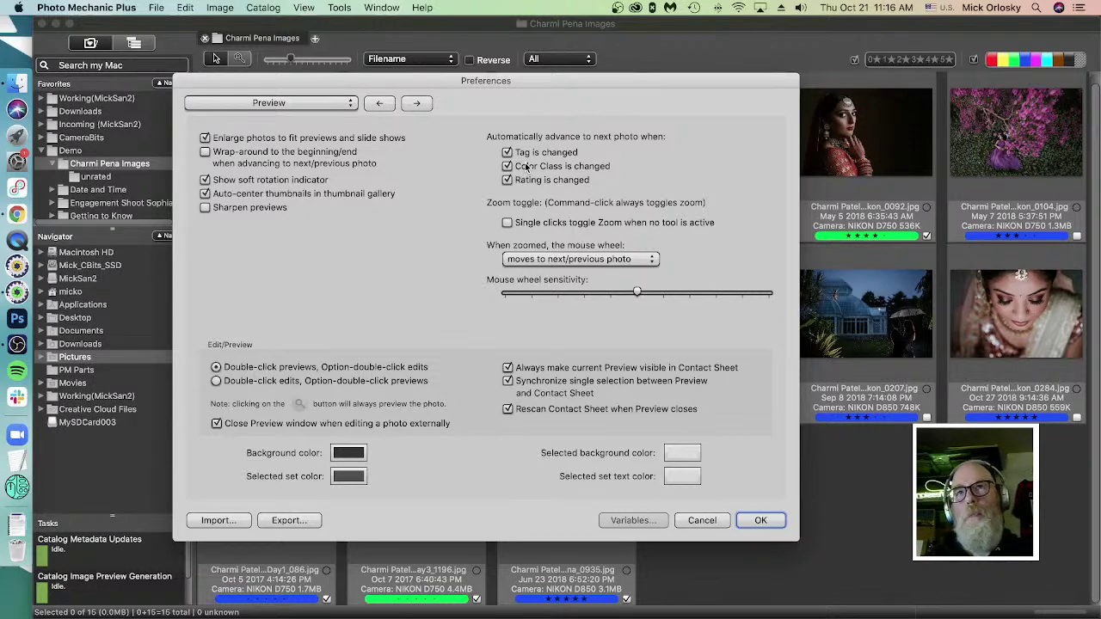
{"action": "left_click", "coordinate": [299, 107]}
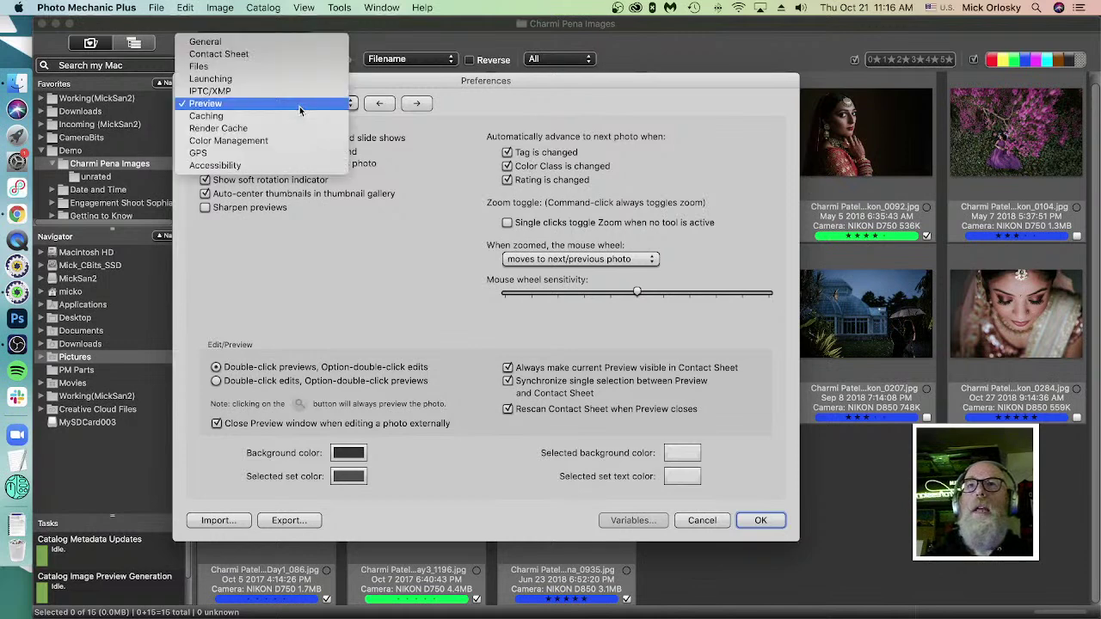
{"action": "left_click", "coordinate": [270, 166]}
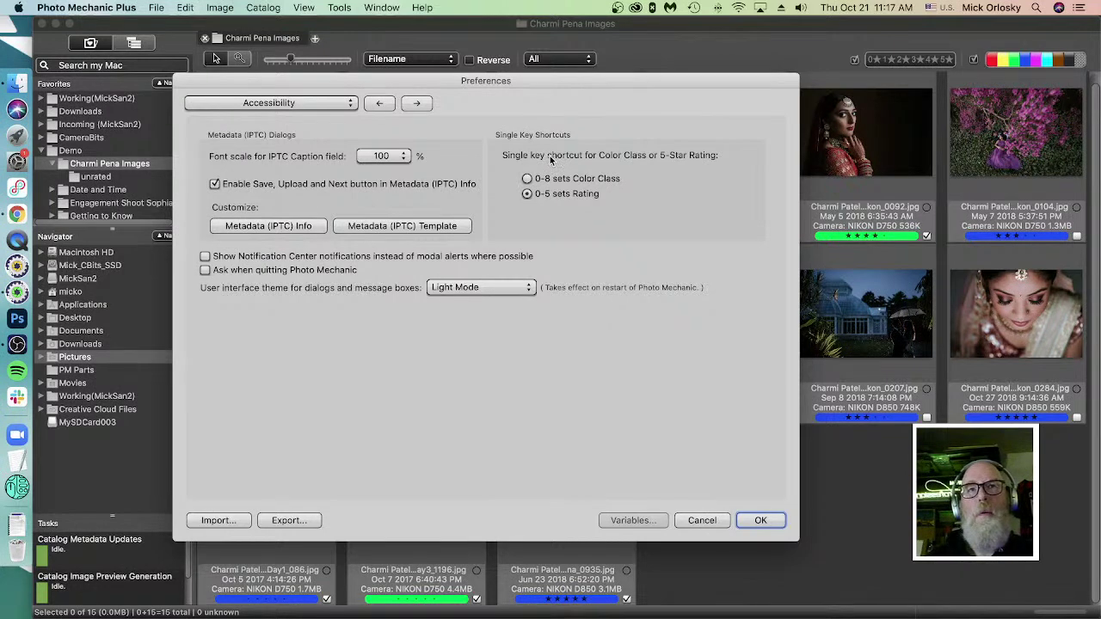
{"action": "left_click", "coordinate": [760, 520]}
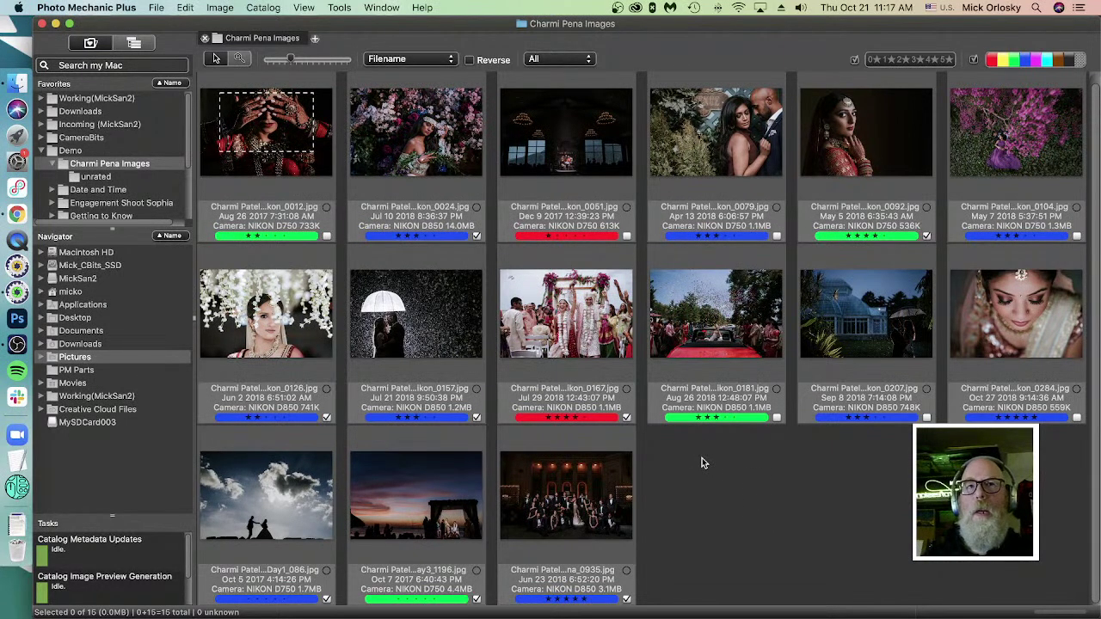
Step: Open the Ingest dialog, select the MySDCard003 disk as source, and set the primary destination to the Demo folder in Pictures
{"action": "mouse_move", "coordinate": [625, 346]}
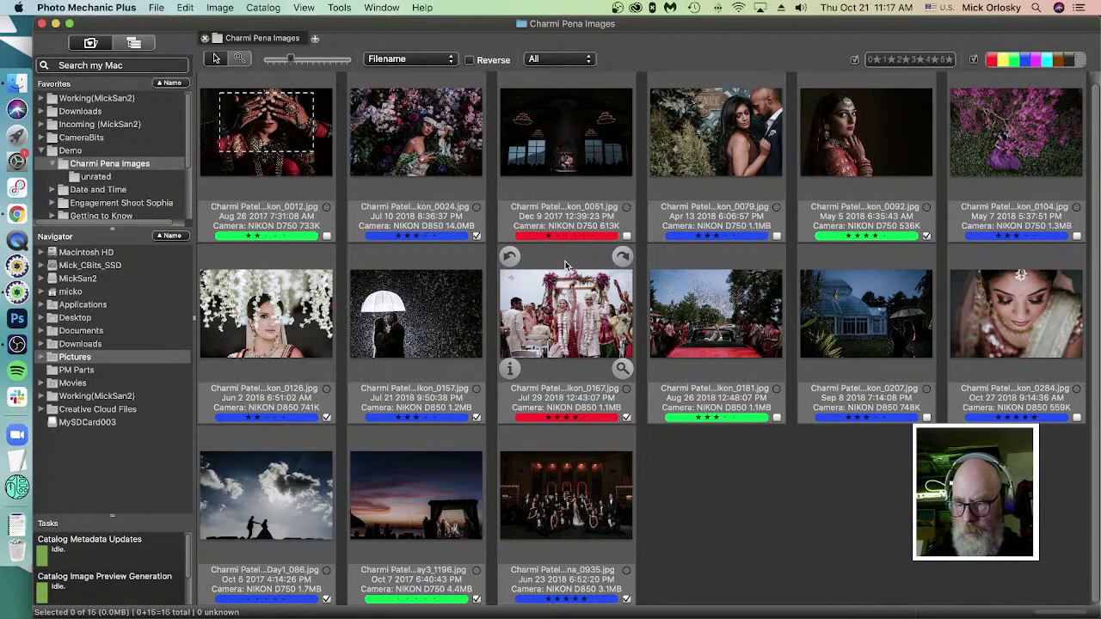
{"action": "key", "text": "super+g"}
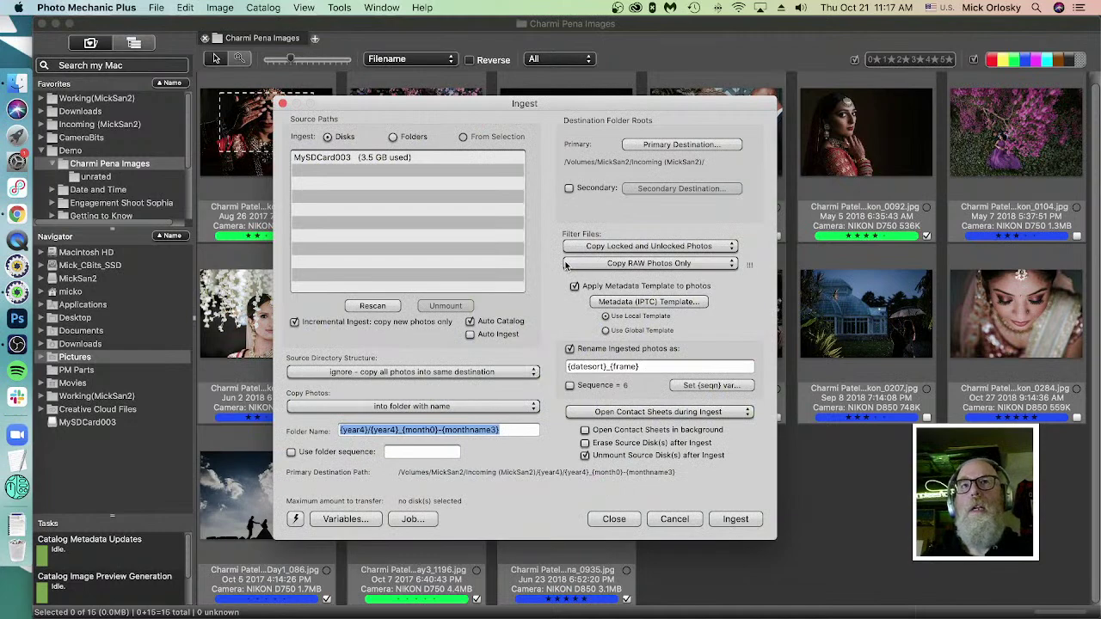
{"action": "left_click_drag", "start_coordinate": [549, 104], "coordinate": [544, 120]}
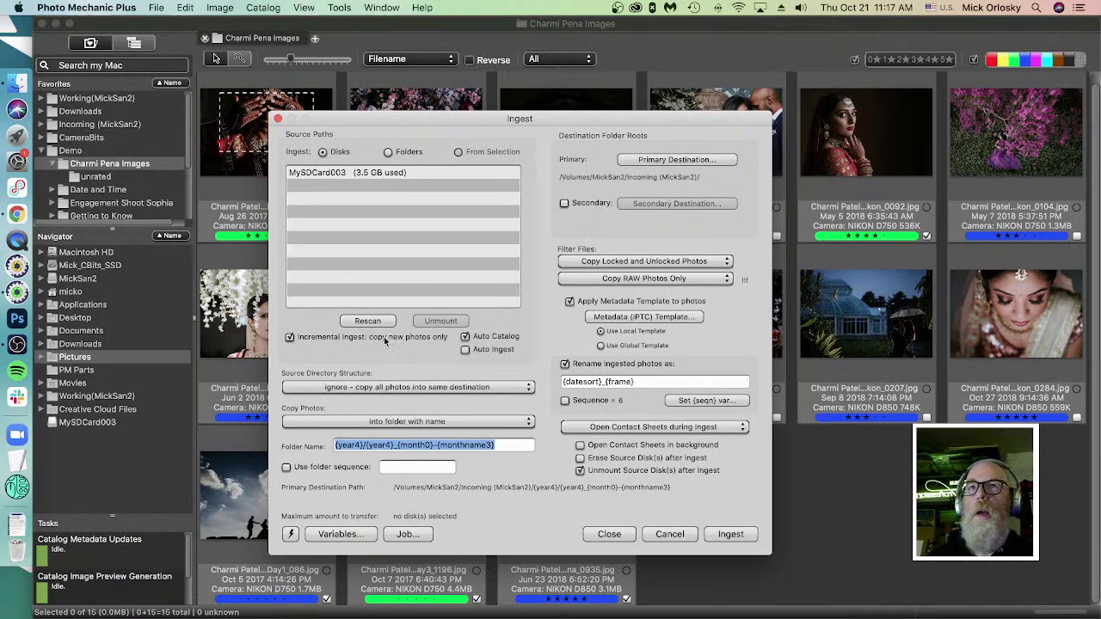
{"action": "left_click", "coordinate": [358, 174]}
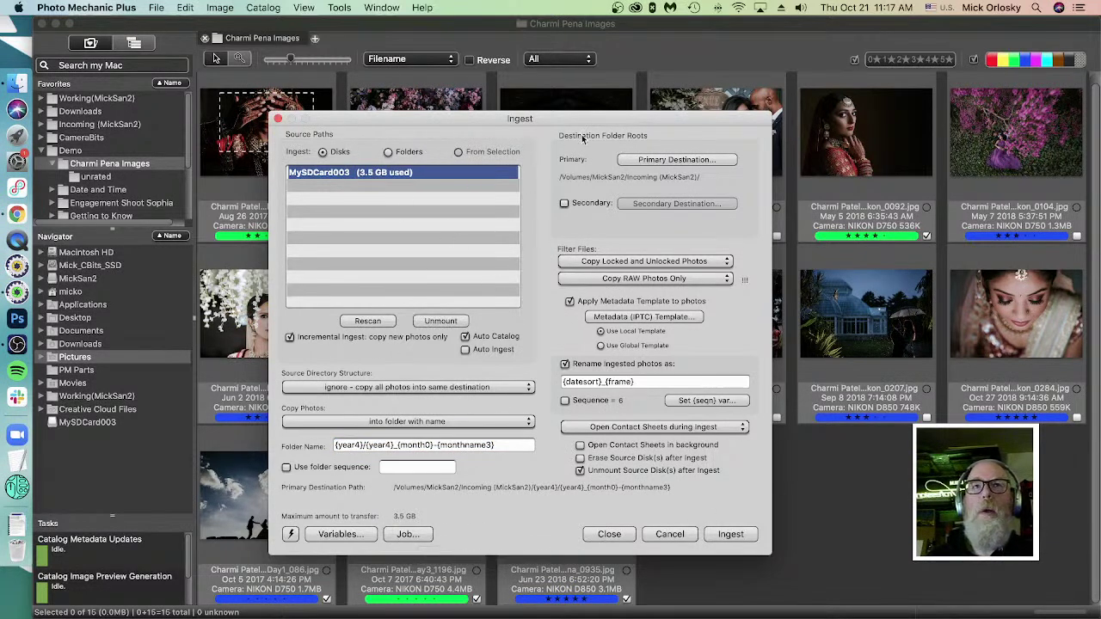
{"action": "left_click", "coordinate": [674, 162]}
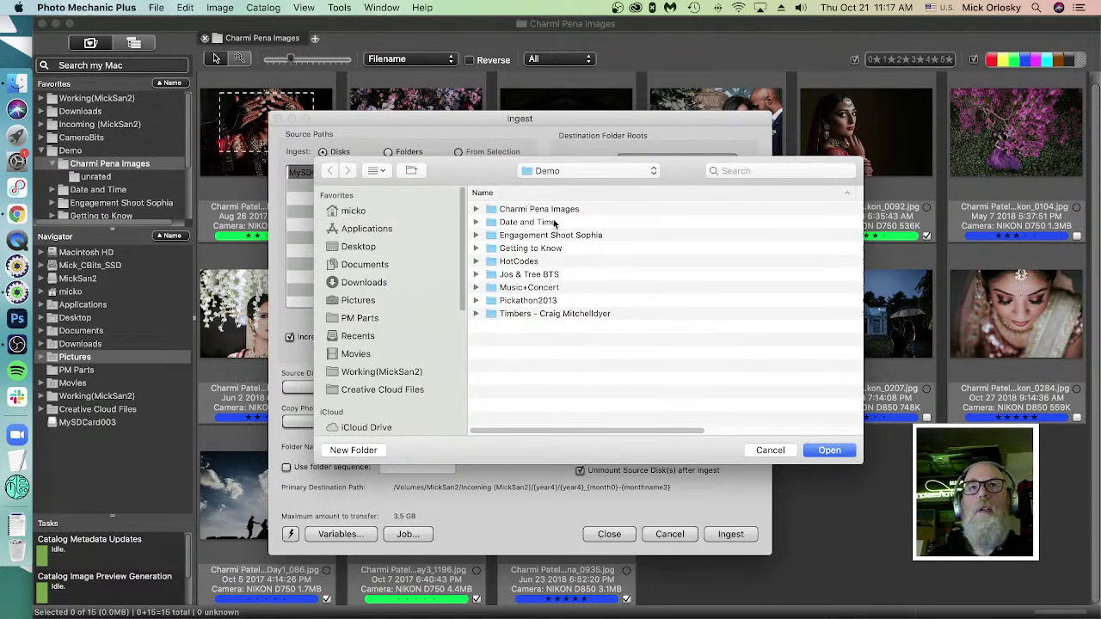
{"action": "left_click", "coordinate": [838, 452]}
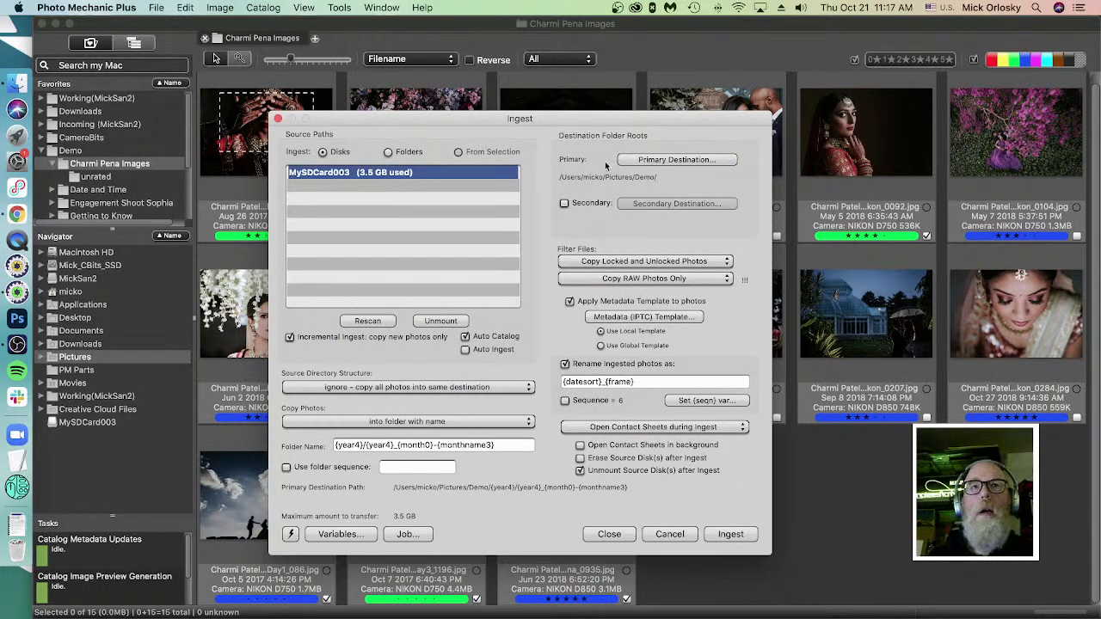
Step: Try restricting the ingest to locked photos only, and restore the filter to Copy Locked and Unlocked Photos
{"action": "left_click", "coordinate": [691, 264]}
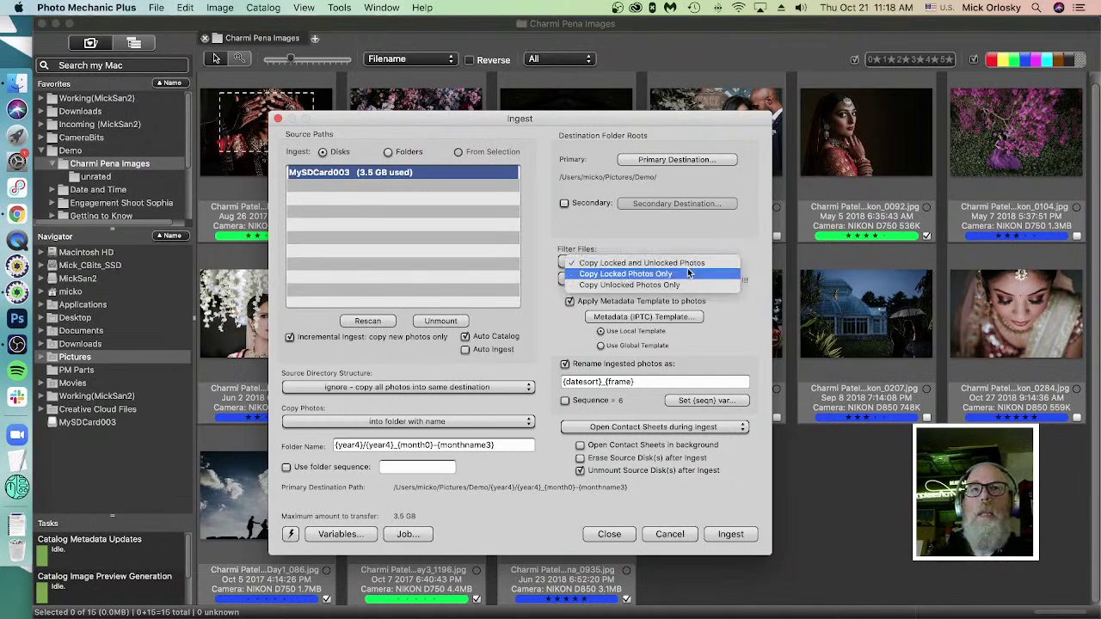
{"action": "left_click", "coordinate": [687, 274]}
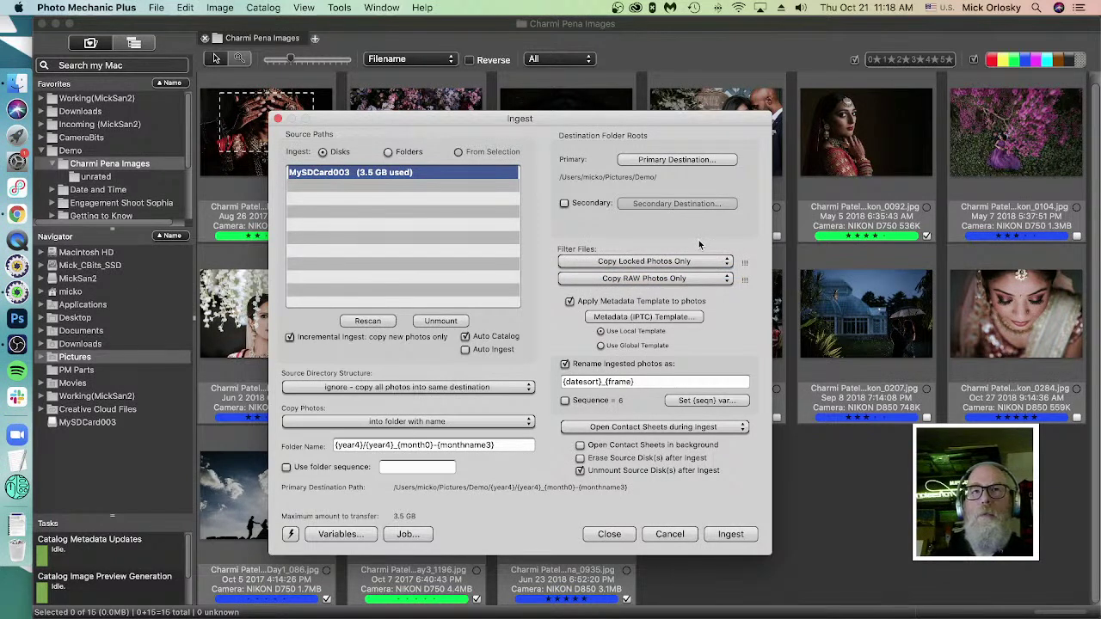
{"action": "left_click", "coordinate": [648, 261]}
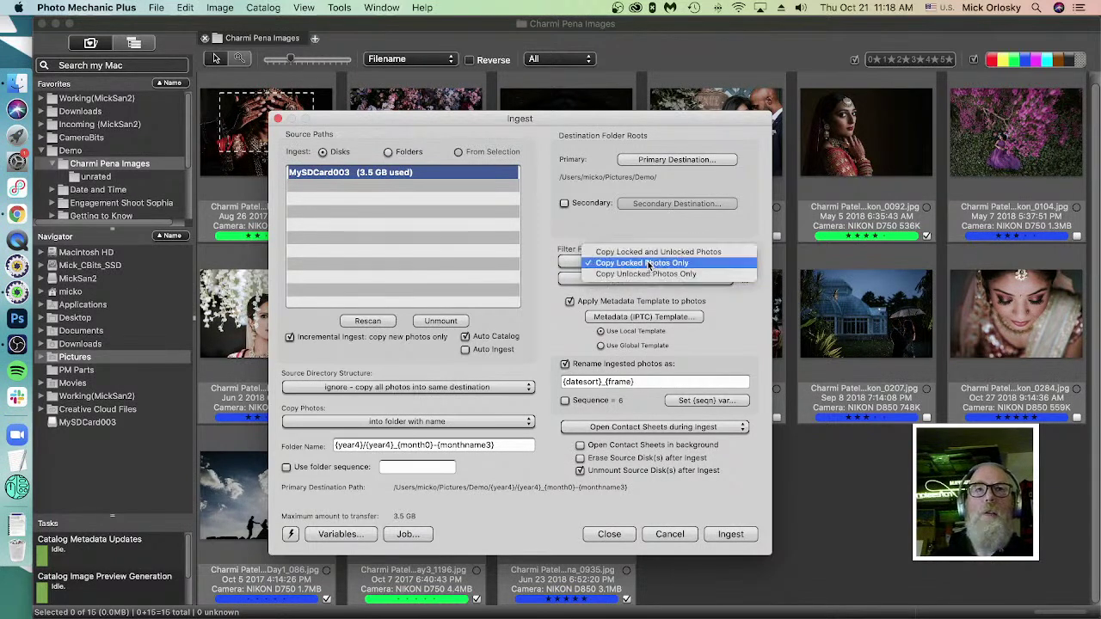
{"action": "left_click", "coordinate": [651, 252]}
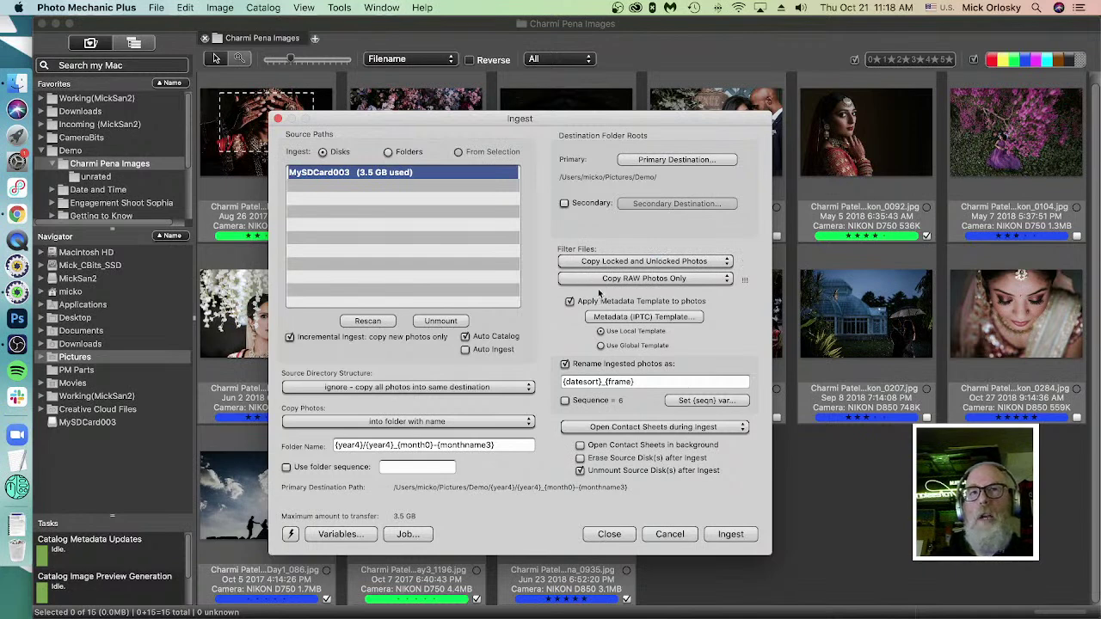
Step: Set the ingest's file type filter to Copy RAW and non-RAW Photos
{"action": "left_click", "coordinate": [612, 280]}
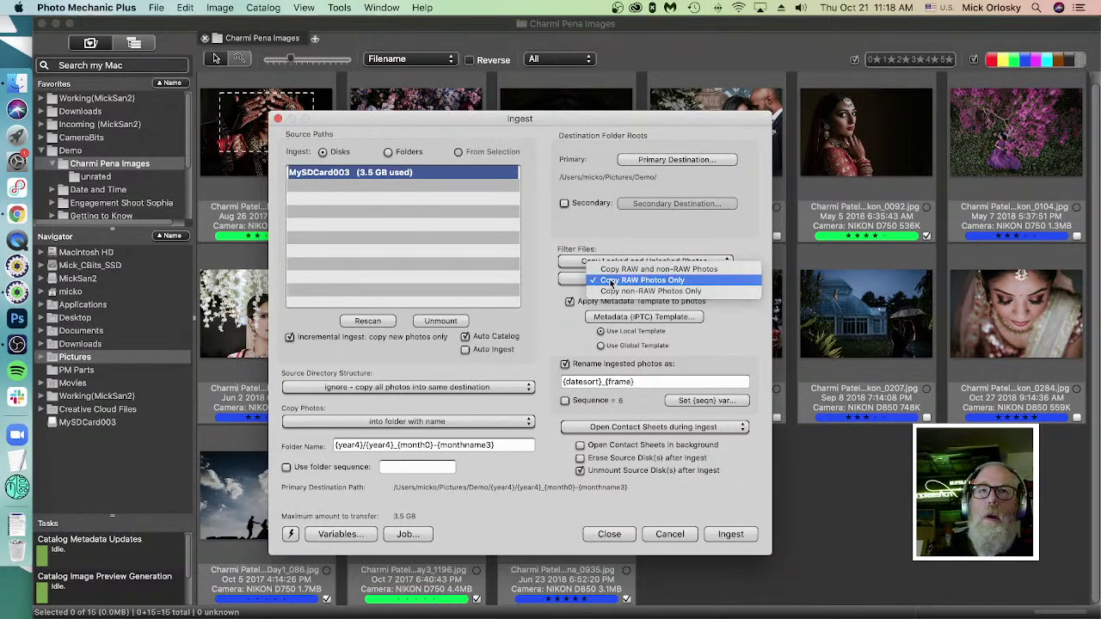
{"action": "left_click", "coordinate": [611, 282]}
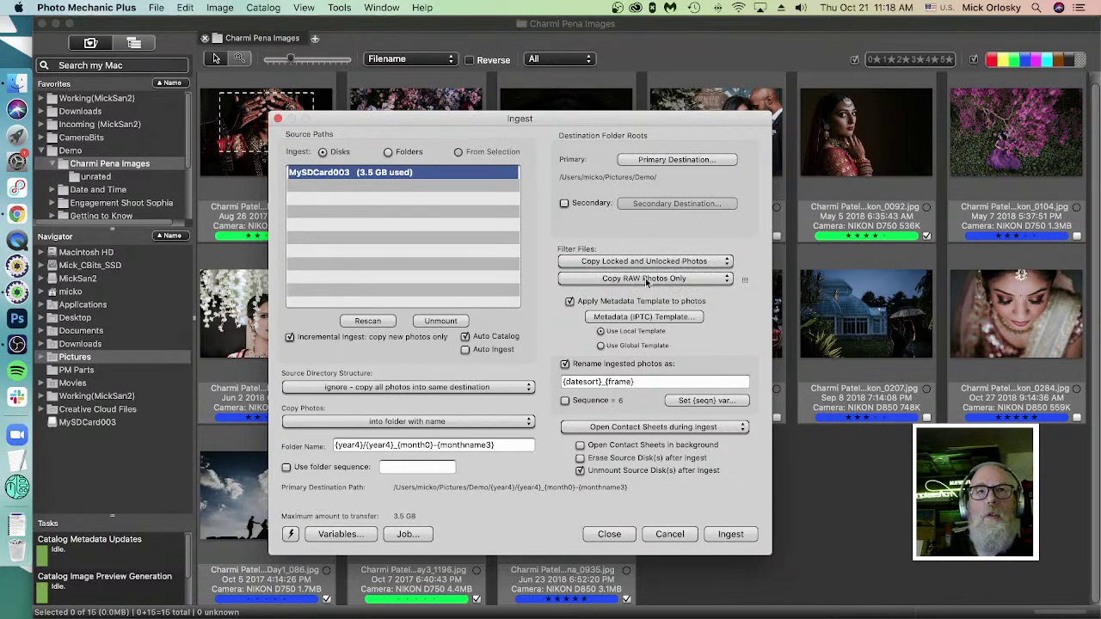
{"action": "left_click", "coordinate": [703, 279]}
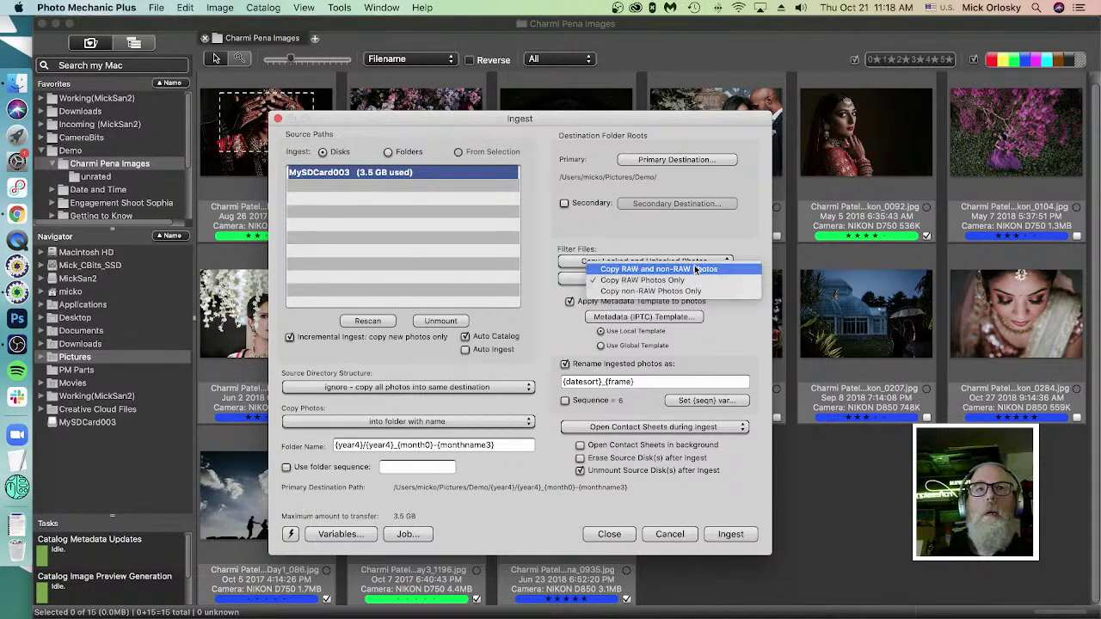
{"action": "left_click", "coordinate": [696, 269]}
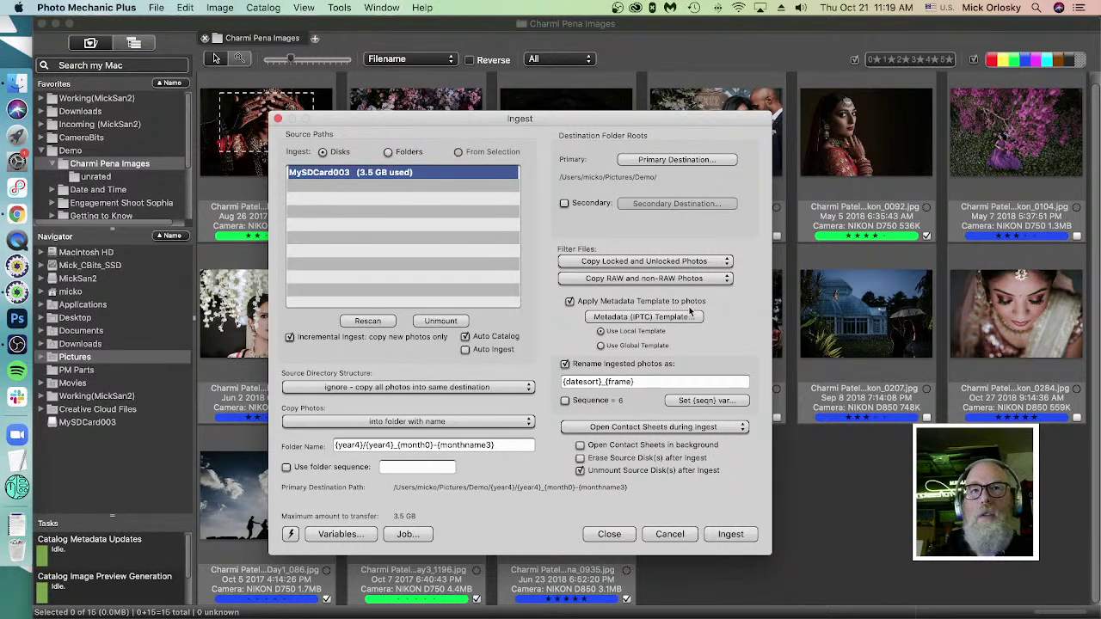
Step: Load the wedding photographer's saved snapshot into the ingest's Metadata (IPTC) Template, and close the template
{"action": "left_click", "coordinate": [658, 317]}
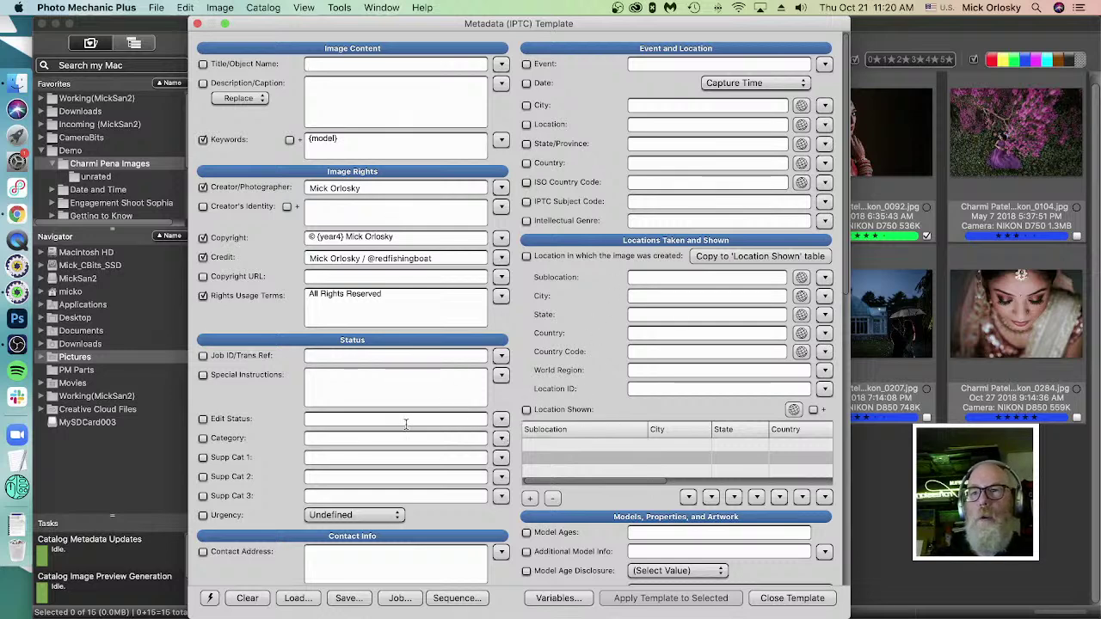
{"action": "left_click", "coordinate": [210, 598]}
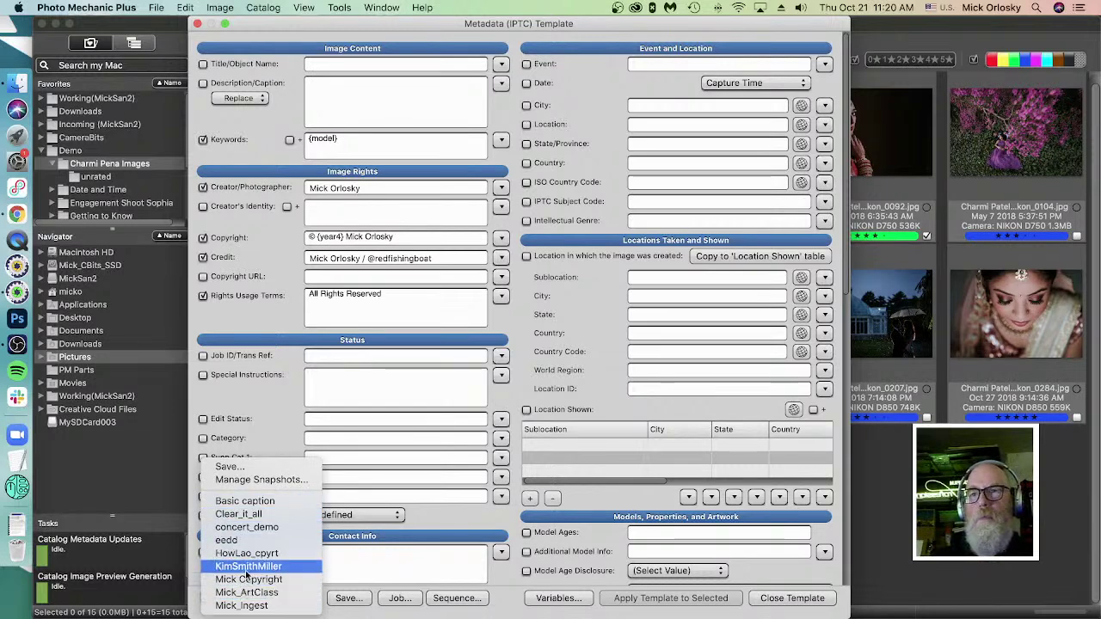
{"action": "left_click", "coordinate": [245, 570]}
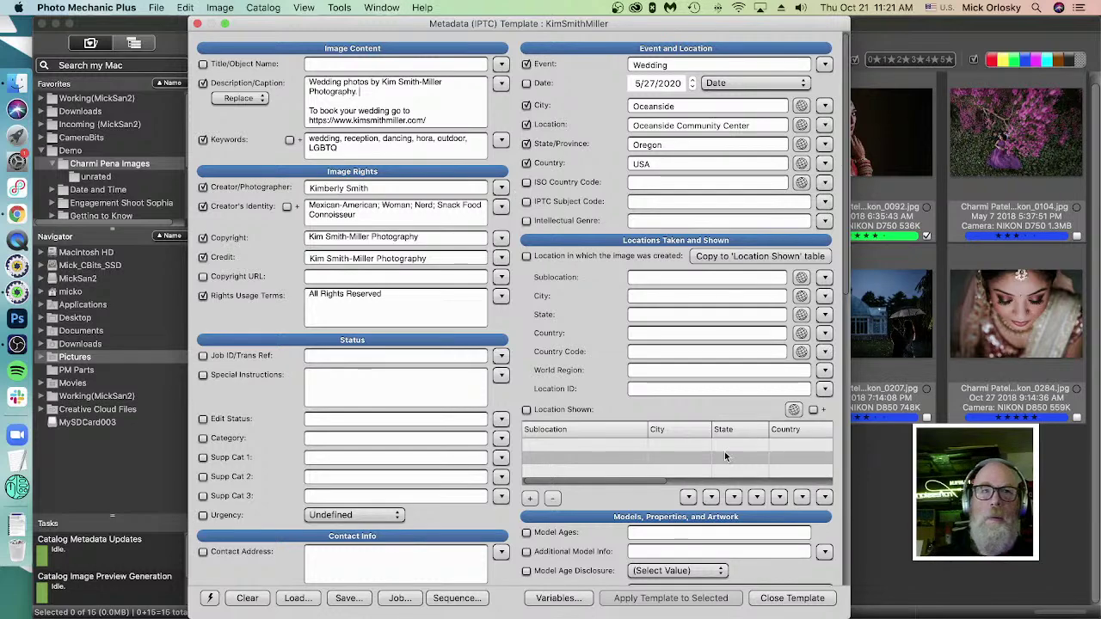
{"action": "left_click", "coordinate": [800, 601]}
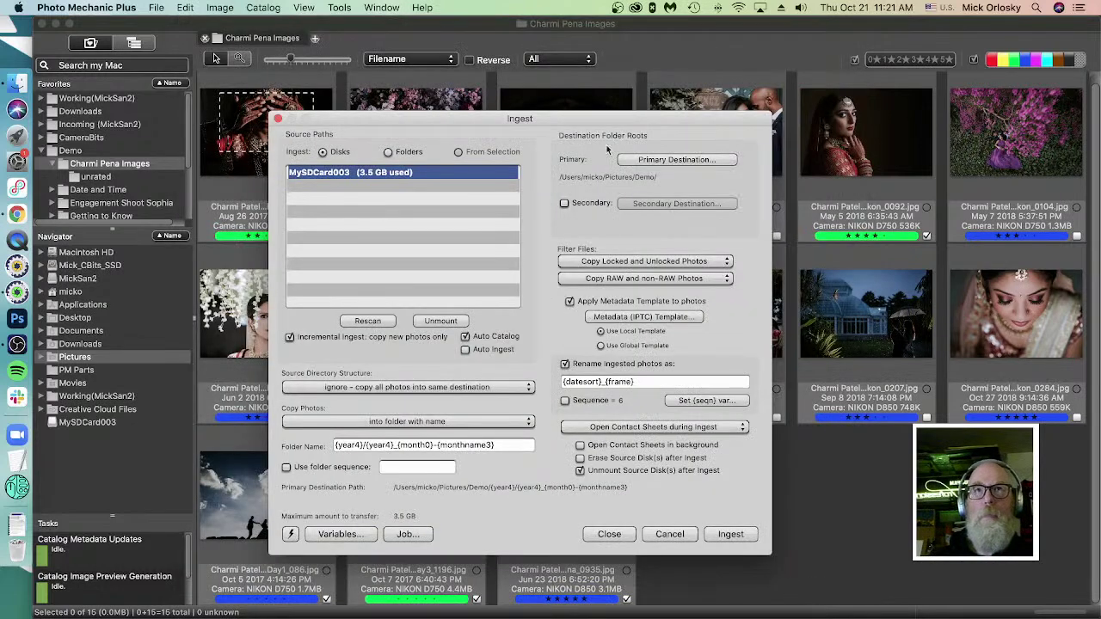
Step: Clear the ingest's folder name, and set photos to copy into a dated folder then a folder with name
{"action": "left_click_drag", "start_coordinate": [578, 118], "coordinate": [556, 116]}
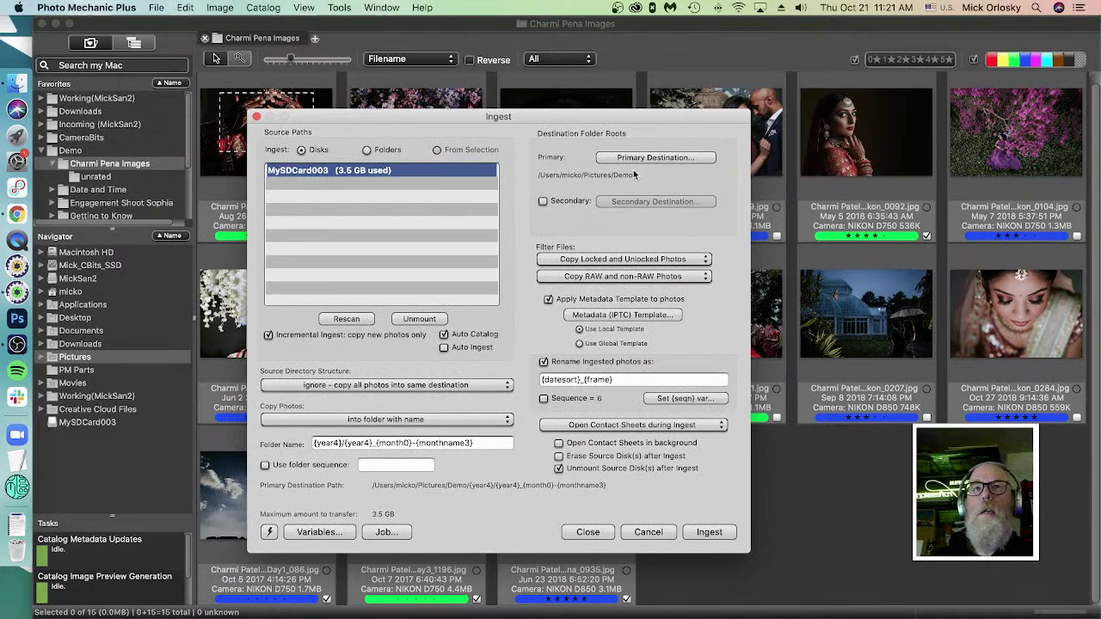
{"action": "left_click_drag", "start_coordinate": [491, 447], "coordinate": [193, 443]}
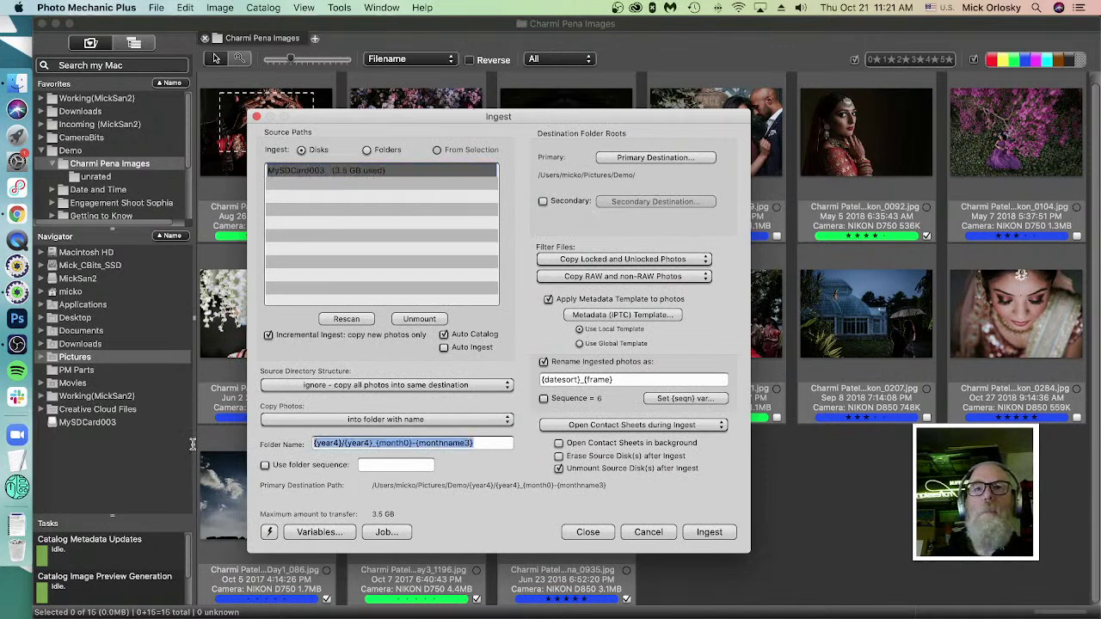
{"action": "key", "text": "BackSpace"}
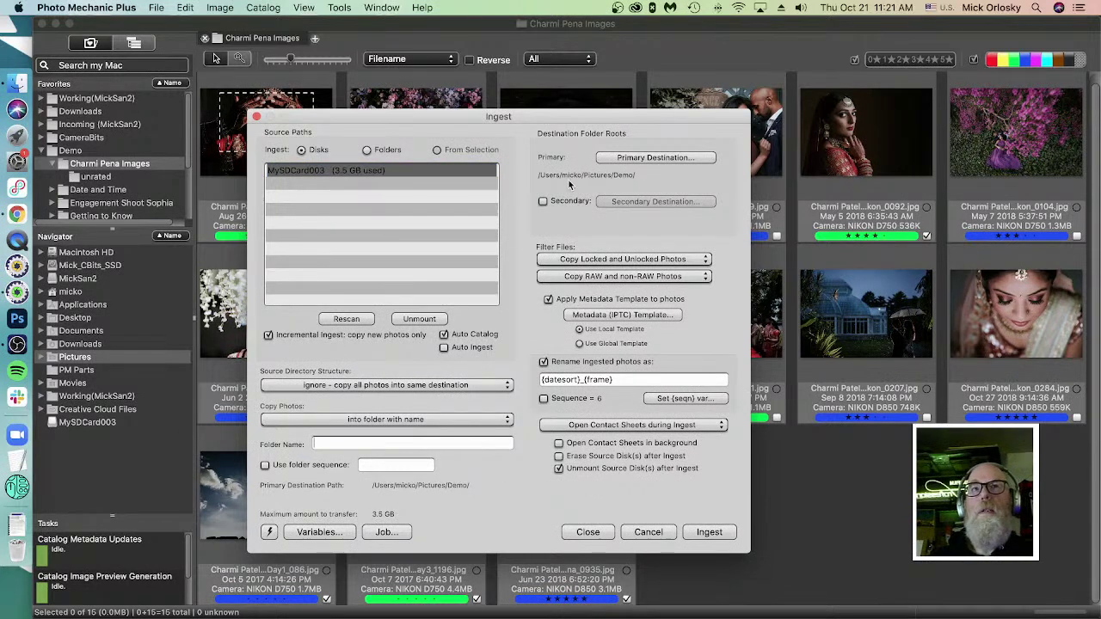
{"action": "left_click", "coordinate": [334, 425]}
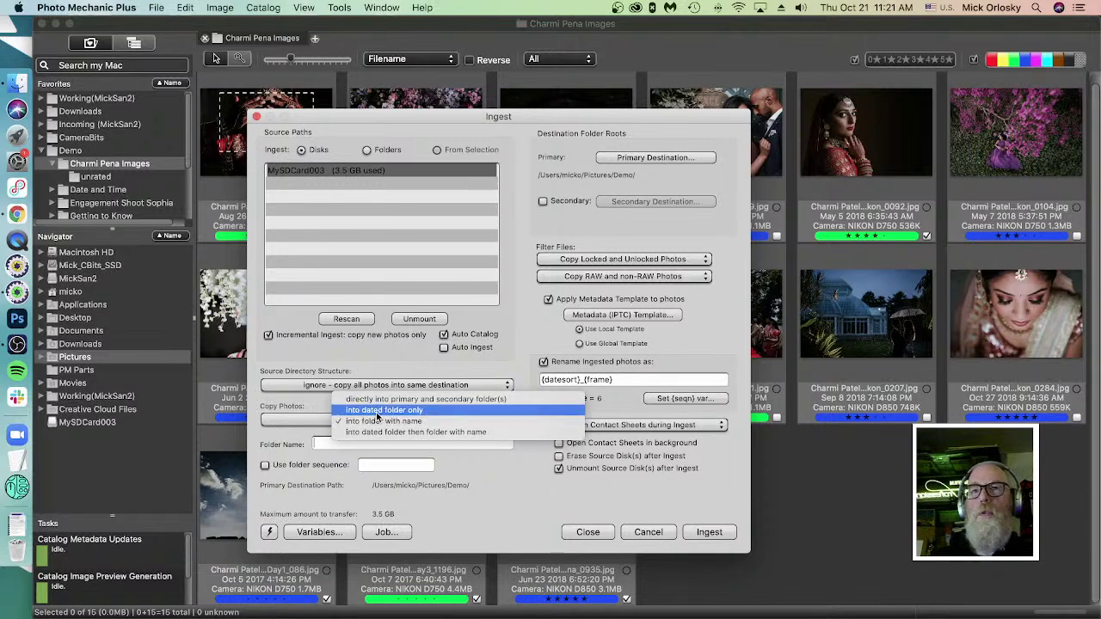
{"action": "left_click", "coordinate": [376, 432]}
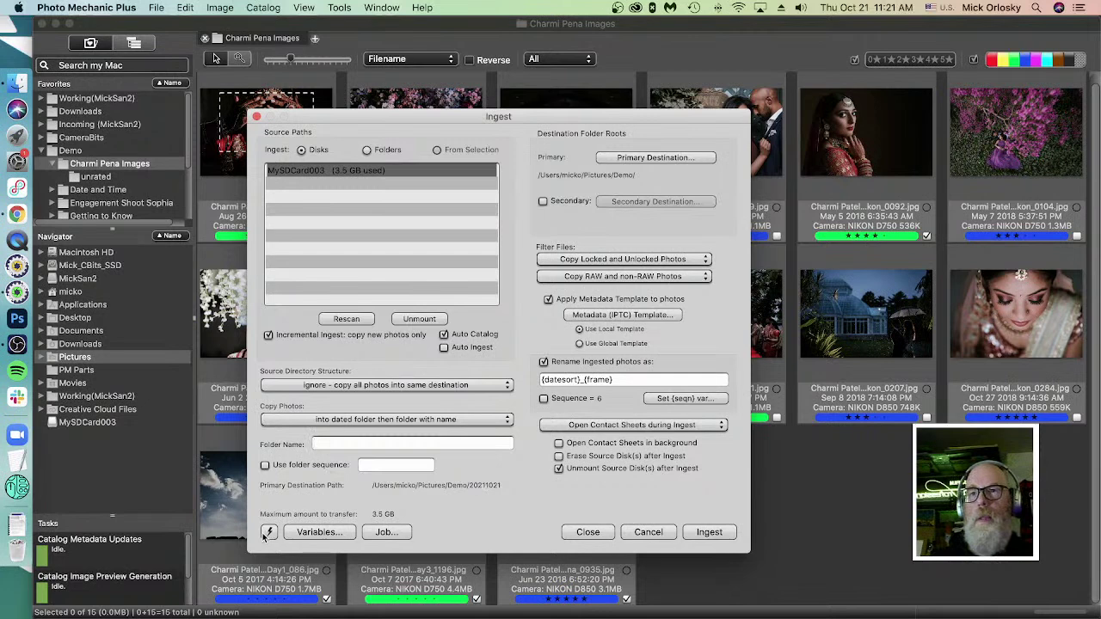
Step: Load the wedding photographer's saved ingest snapshot, and enable both unmounting source disks after ingest and incremental ingest of new photos only
{"action": "left_click", "coordinate": [269, 532]}
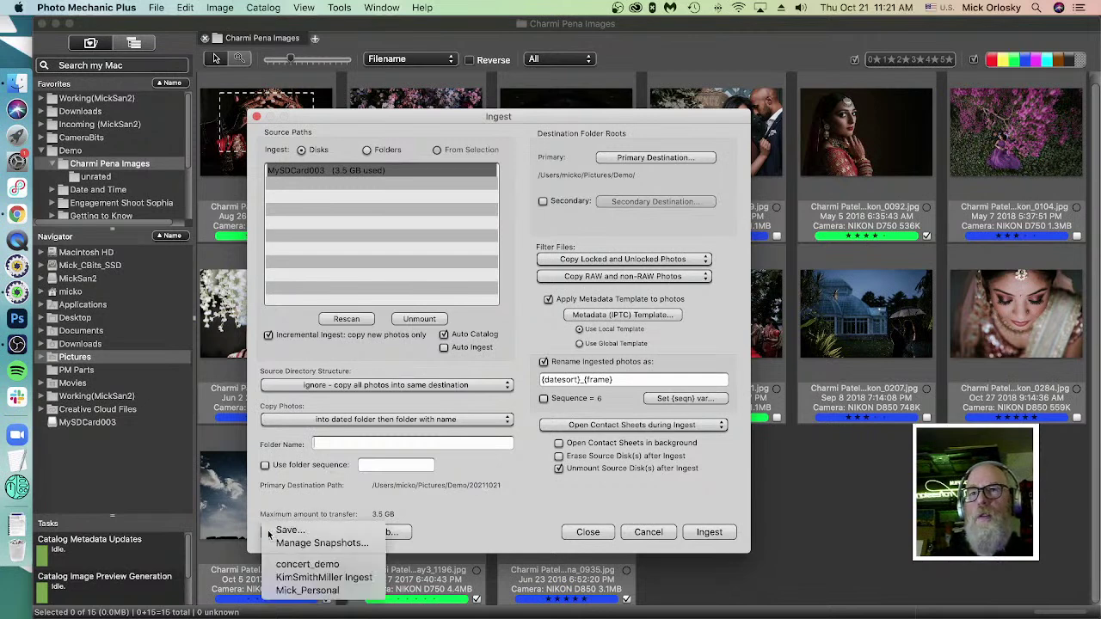
{"action": "left_click", "coordinate": [313, 577]}
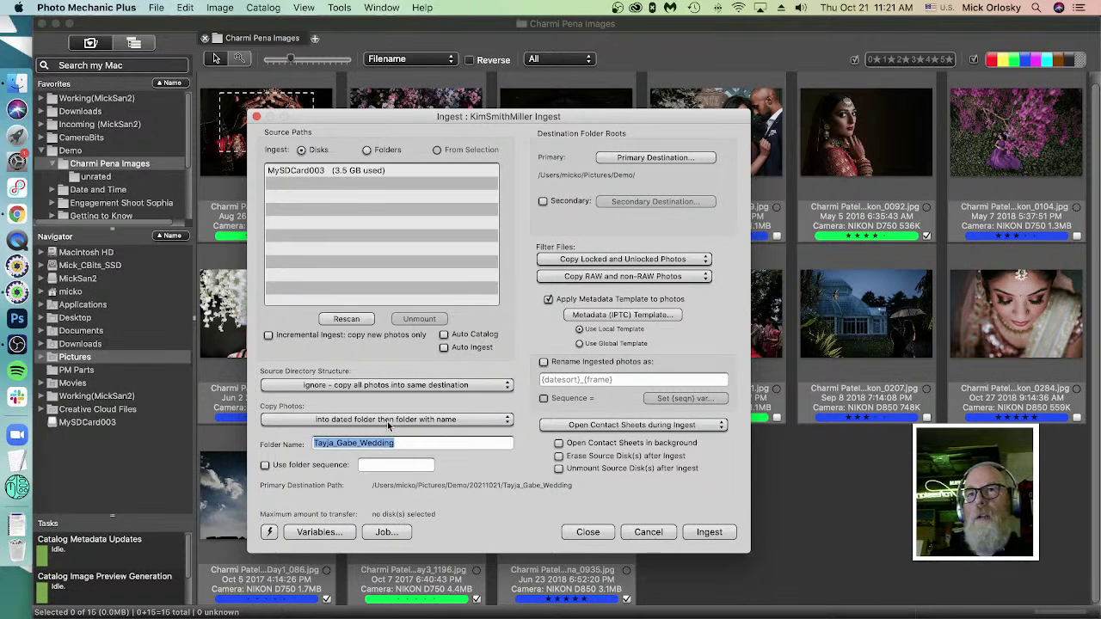
{"action": "left_click", "coordinate": [426, 445]}
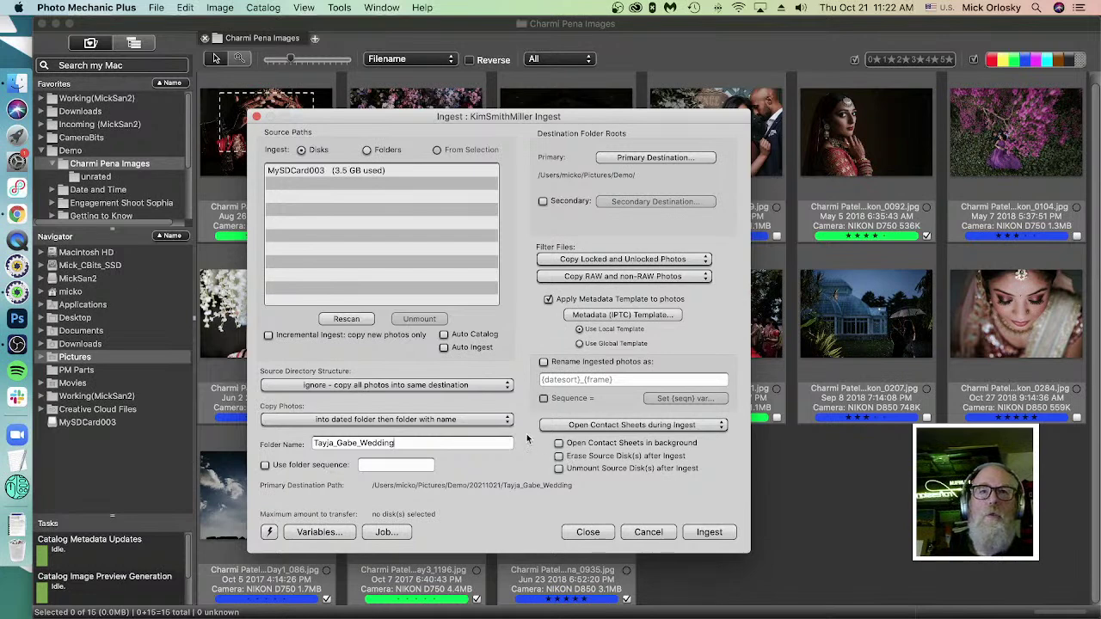
{"action": "left_click", "coordinate": [559, 469]}
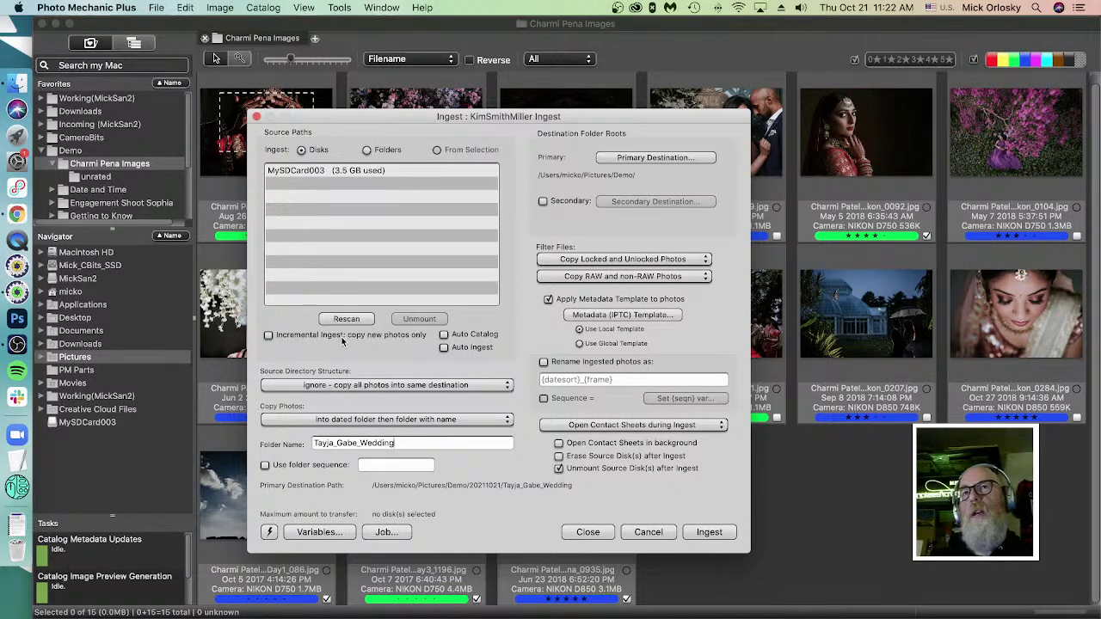
{"action": "left_click", "coordinate": [269, 336]}
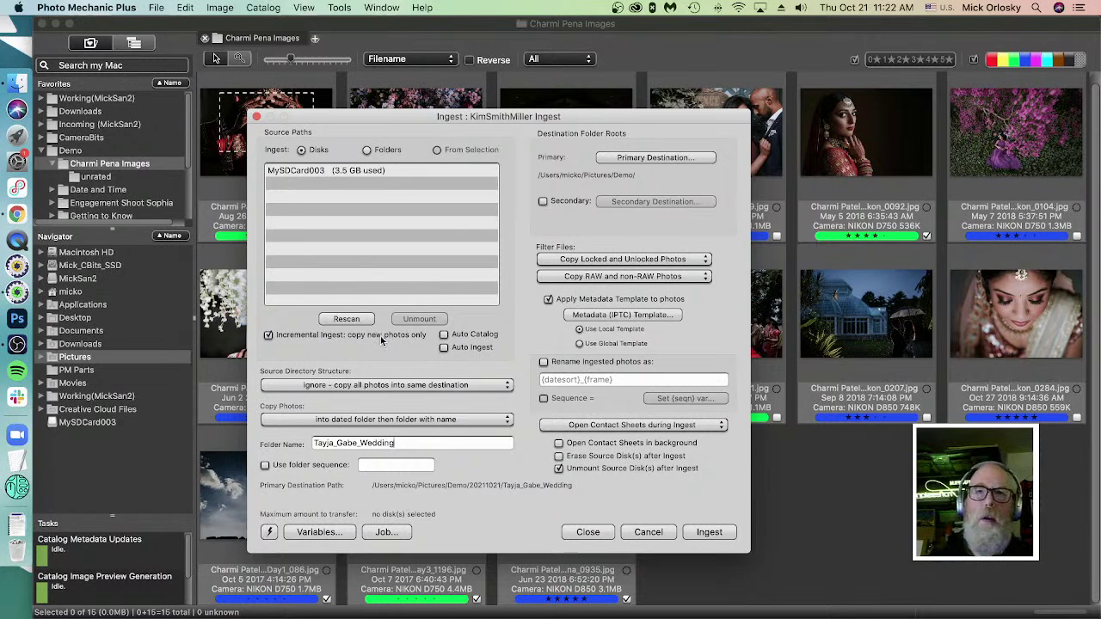
Step: Turn off incremental ingest, choose the MySDCard003 disk as the source, and start the ingest
{"action": "left_click", "coordinate": [269, 335]}
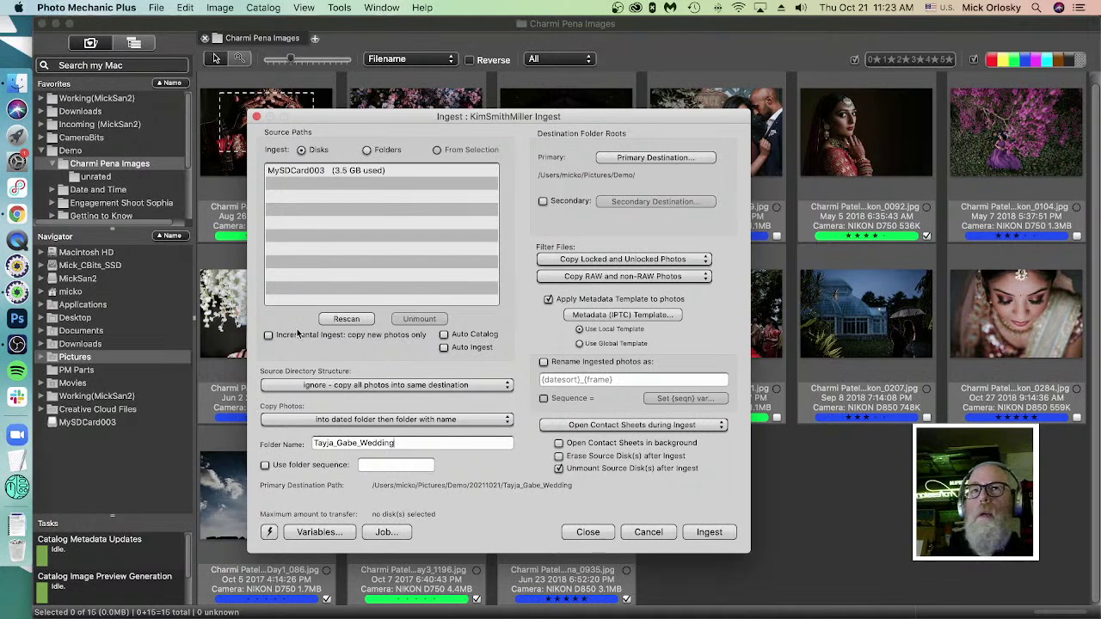
{"action": "left_click", "coordinate": [356, 170]}
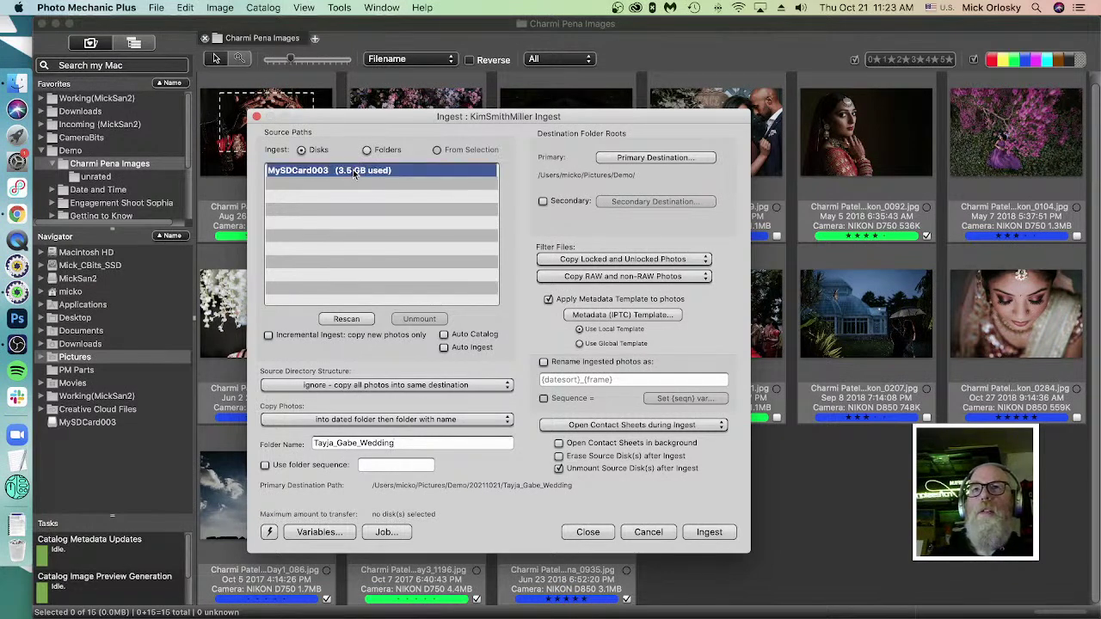
{"action": "left_click", "coordinate": [709, 532]}
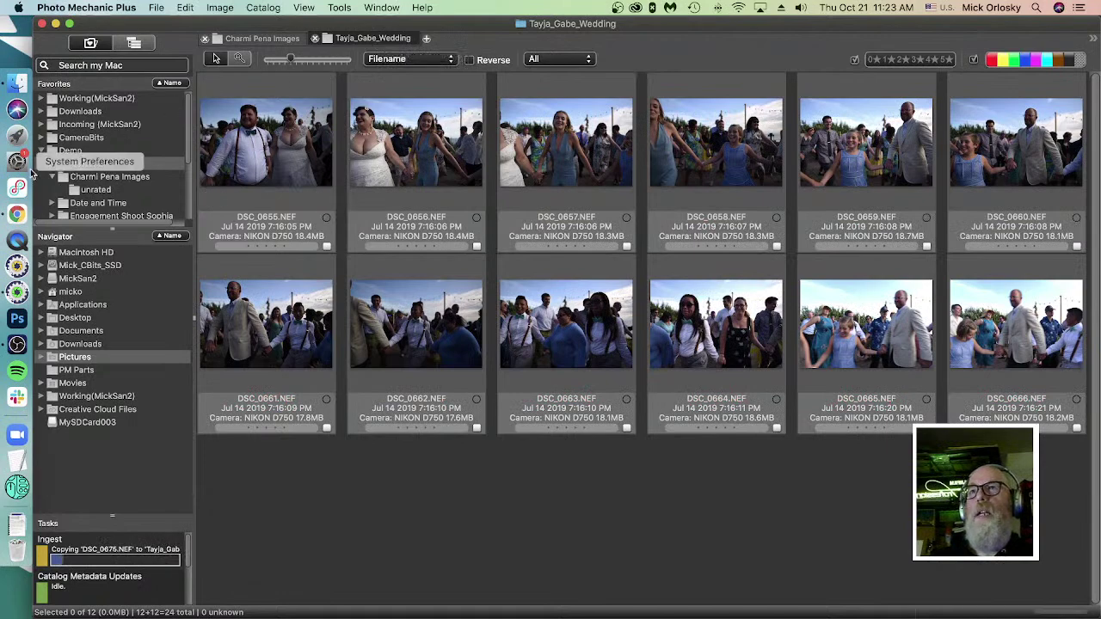
Step: Expand the 20211021 folder under Demo, select the ingested wedding folder inside it, and look over the incoming photos
{"action": "left_click", "coordinate": [53, 164]}
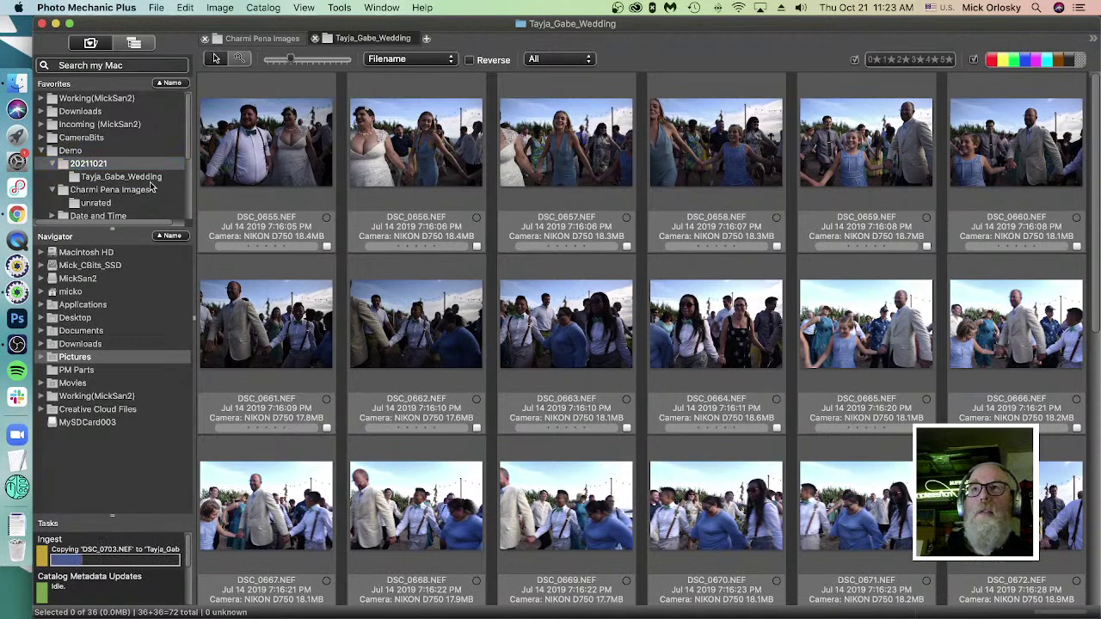
{"action": "left_click", "coordinate": [104, 177]}
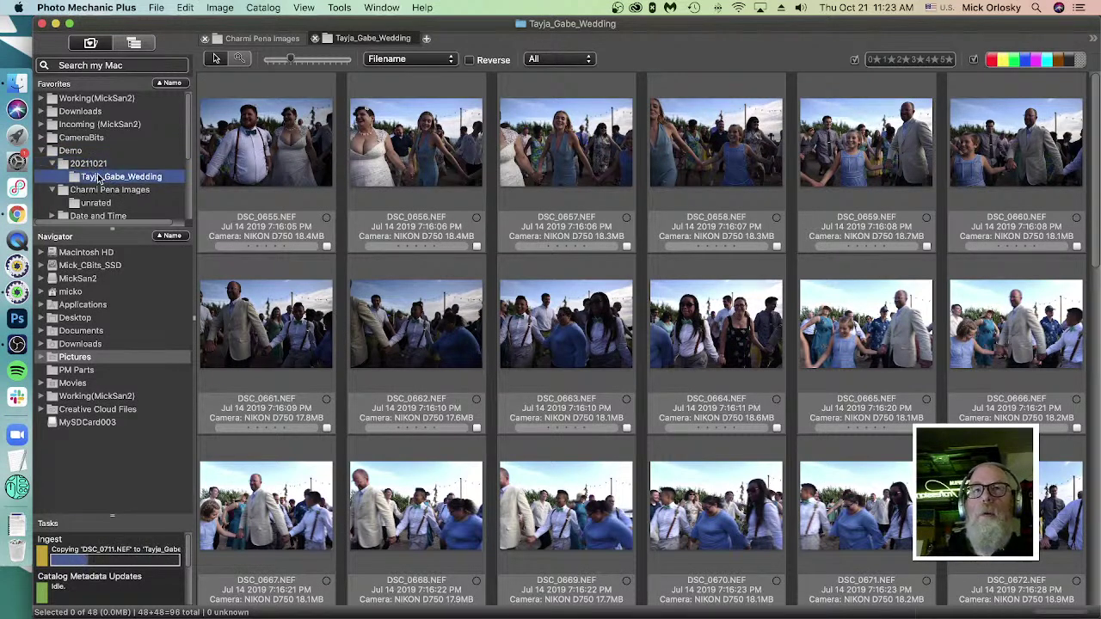
{"action": "mouse_move", "coordinate": [409, 192]}
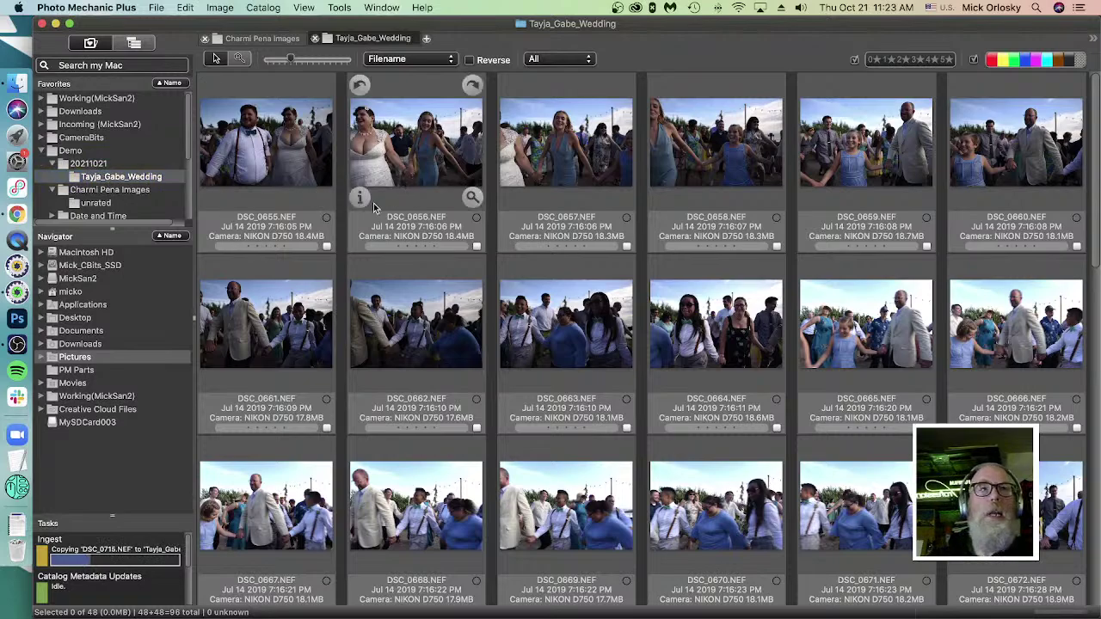
{"action": "scroll", "coordinate": [497, 391], "scroll_direction": "down", "scroll_amount": 2}
{"action": "scroll", "coordinate": [496, 391], "scroll_direction": "up", "scroll_amount": 2}
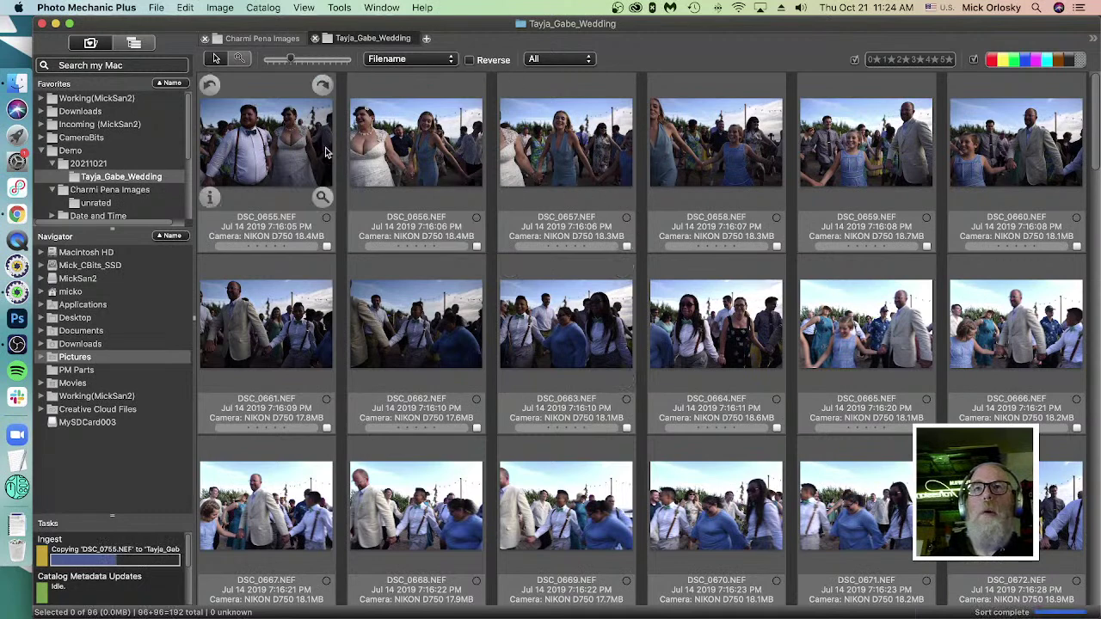
Step: Open DSC_0655.NEF in the preview, rate it two stars, and go back to check its rating
{"action": "double_click", "coordinate": [278, 142]}
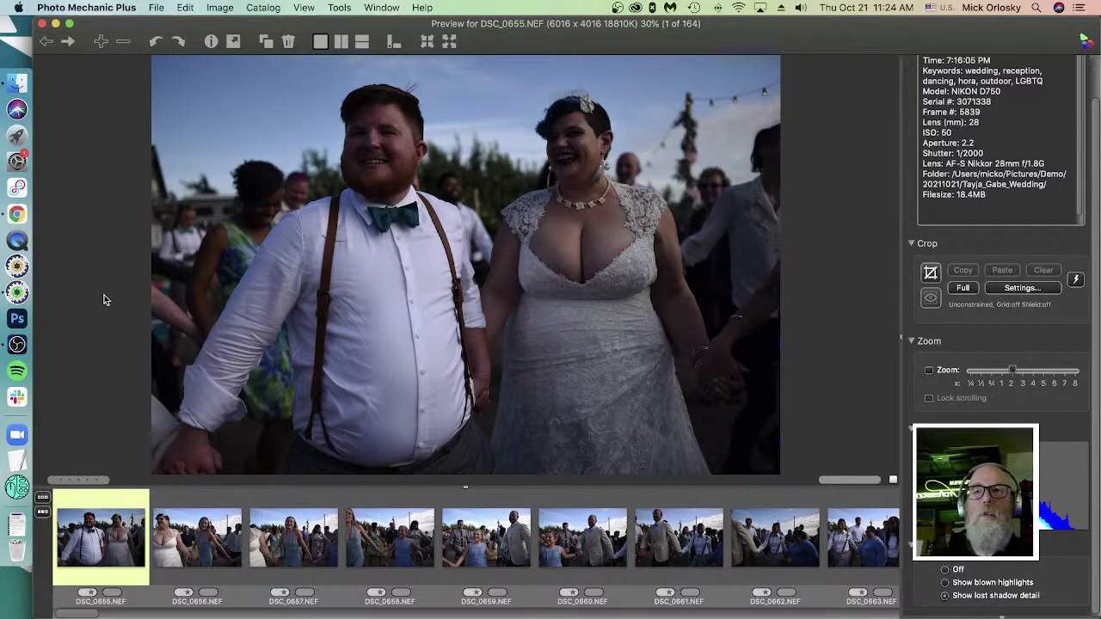
{"action": "key", "text": "Right"}
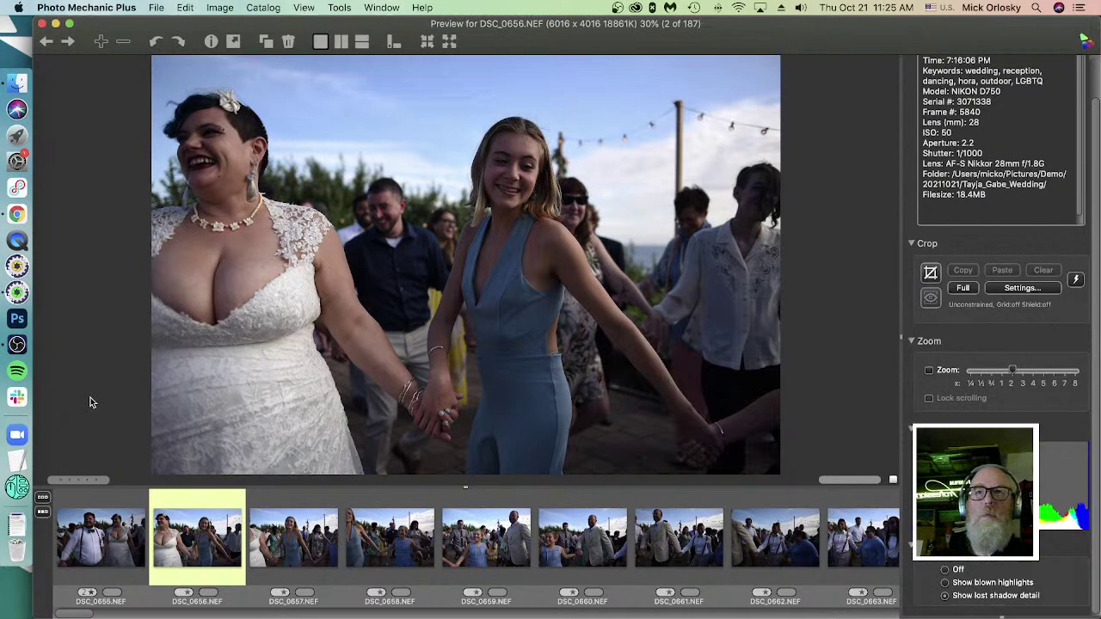
{"action": "key", "text": "Left"}
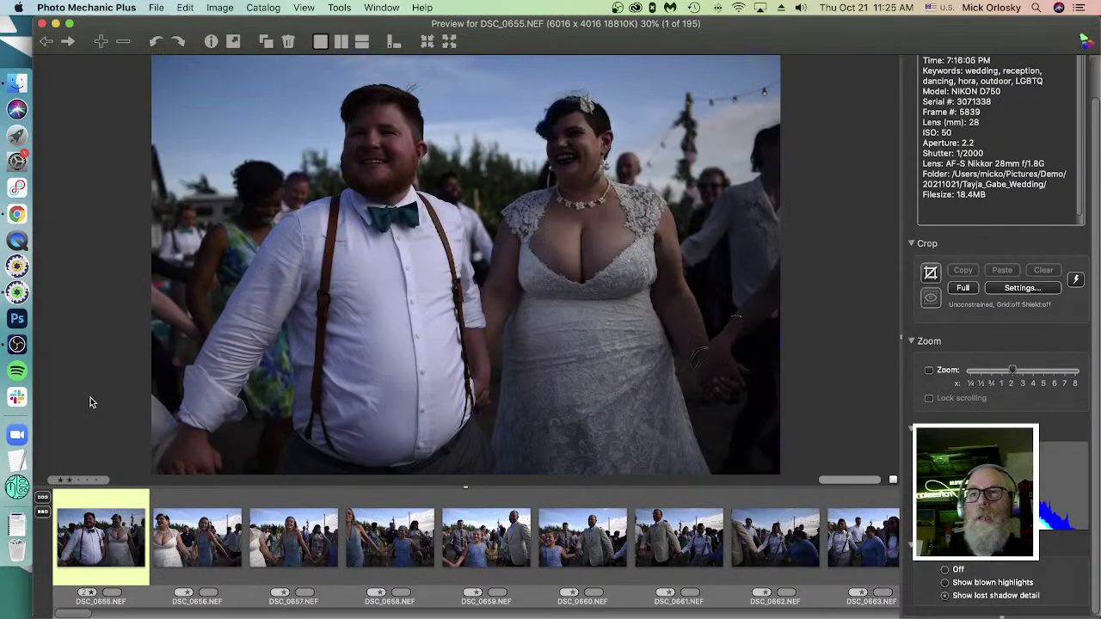
{"action": "key", "text": "Right"}
{"action": "key", "text": "Left"}
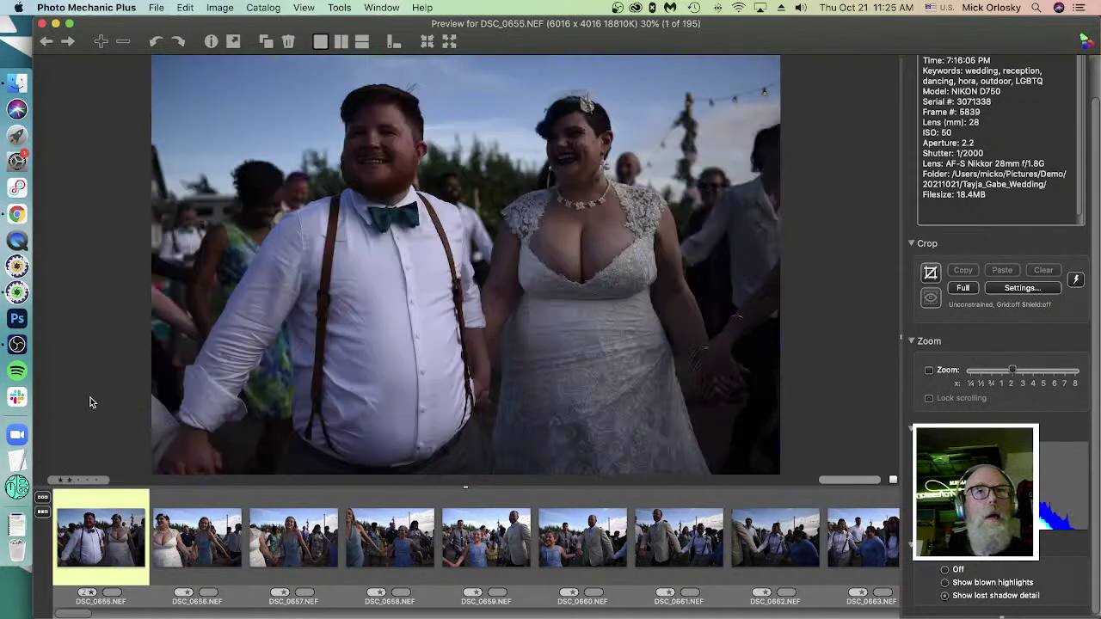
Step: Browse the ingested photos forward in the preview to about DSC_0692.NEF and back to DSC_0655.NEF to examine how quickly they display
{"action": "key", "text": "Right"}
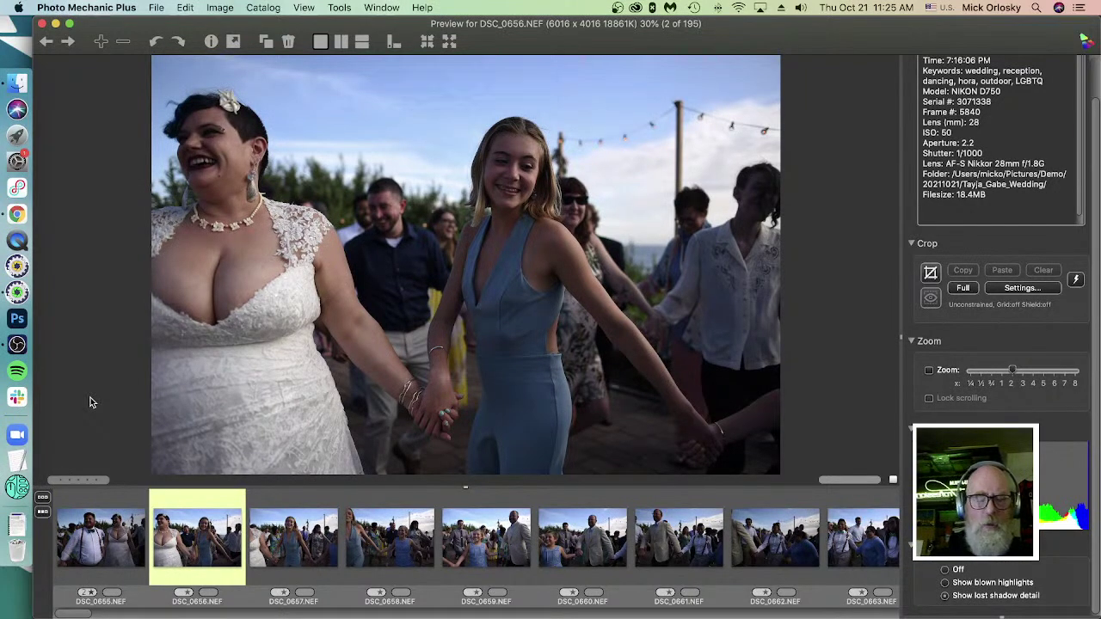
{"action": "key", "text": "Right"}
{"action": "key", "text": "Right"}
{"action": "key", "text": "Right"}
{"action": "key", "text": "Right"}
{"action": "key", "text": "Right"}
{"action": "key", "text": "Right"}
{"action": "key", "text": "Right"}
{"action": "key", "text": "Right"}
{"action": "key", "text": "Right"}
{"action": "key", "text": "Right"}
{"action": "key", "text": "Right"}
{"action": "key", "text": "Right"}
{"action": "key", "text": "Right"}
{"action": "key", "text": "Right"}
{"action": "key", "text": "Right"}
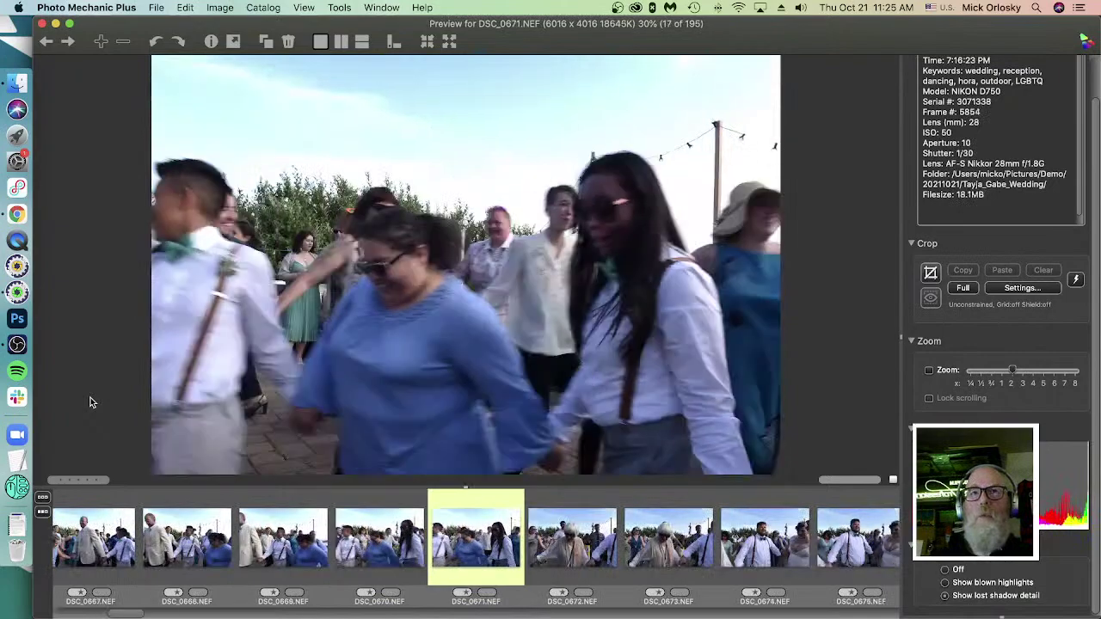
{"action": "key", "text": "Right"}
{"action": "key", "text": "Right"}
{"action": "key", "text": "Right"}
{"action": "key", "text": "Right"}
{"action": "key", "text": "Right"}
{"action": "key", "text": "Right"}
{"action": "key", "text": "Right"}
{"action": "key", "text": "Right"}
{"action": "key", "text": "Right"}
{"action": "key", "text": "Right"}
{"action": "key", "text": "Right"}
{"action": "key", "text": "Right"}
{"action": "key", "text": "Right"}
{"action": "key", "text": "Right"}
{"action": "key", "text": "Right"}
{"action": "key", "text": "Right"}
{"action": "key", "text": "Right"}
{"action": "key", "text": "Right"}
{"action": "key", "text": "Right"}
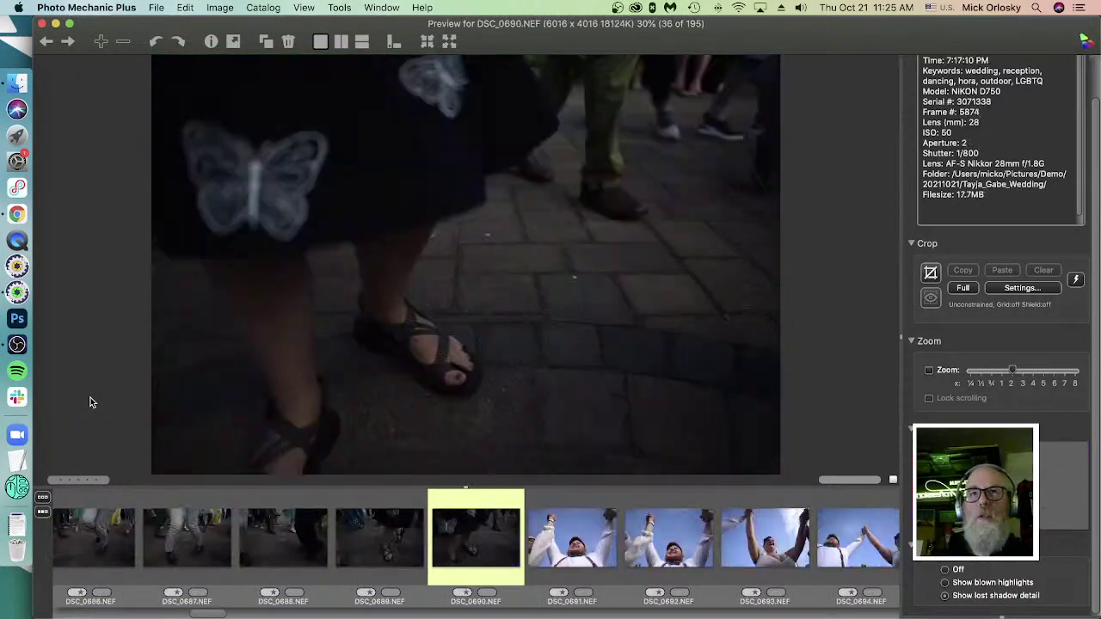
{"action": "key", "text": "Right"}
{"action": "key", "text": "Right"}
{"action": "key", "text": "Left"}
{"action": "key", "text": "Left"}
{"action": "key", "text": "Left"}
{"action": "key", "text": "Left"}
{"action": "key", "text": "Left"}
{"action": "key", "text": "Left"}
{"action": "key", "text": "Left"}
{"action": "key", "text": "Left"}
{"action": "key", "text": "Left"}
{"action": "key", "text": "Left"}
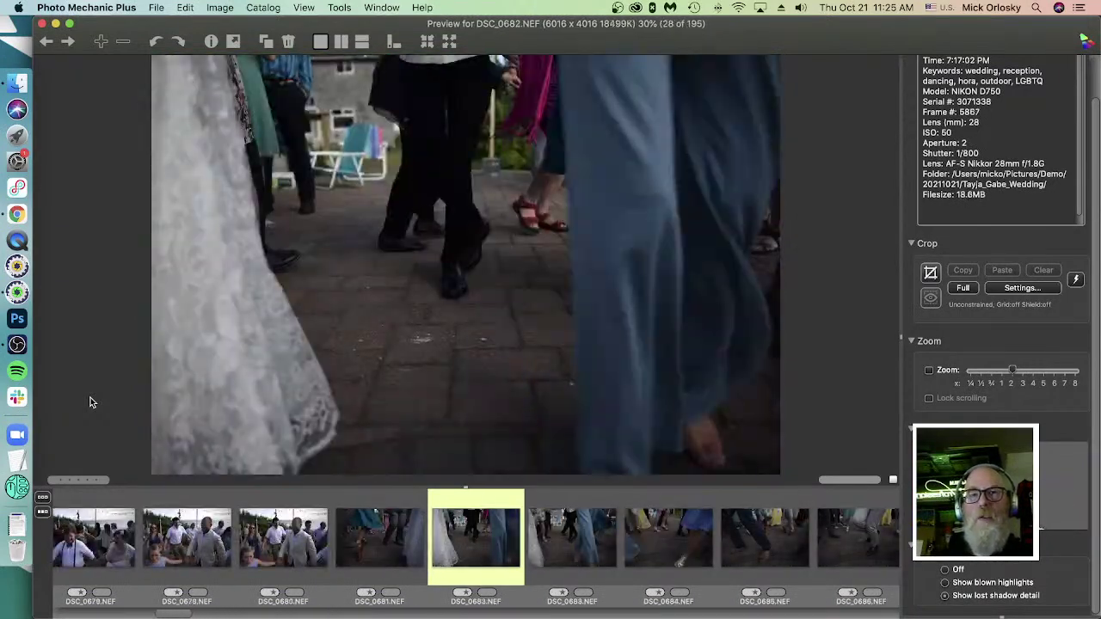
{"action": "key", "text": "Left"}
{"action": "key", "text": "Left"}
{"action": "key", "text": "Left"}
{"action": "key", "text": "Left"}
{"action": "key", "text": "Left"}
{"action": "key", "text": "Left"}
{"action": "key", "text": "Left"}
{"action": "key", "text": "Left"}
{"action": "key", "text": "Left"}
{"action": "key", "text": "Left"}
{"action": "key", "text": "Left"}
{"action": "key", "text": "Left"}
{"action": "key", "text": "Left"}
{"action": "key", "text": "Left"}
{"action": "key", "text": "Left"}
{"action": "key", "text": "Left"}
{"action": "key", "text": "Left"}
{"action": "key", "text": "Left"}
{"action": "key", "text": "Left"}
{"action": "key", "text": "Left"}
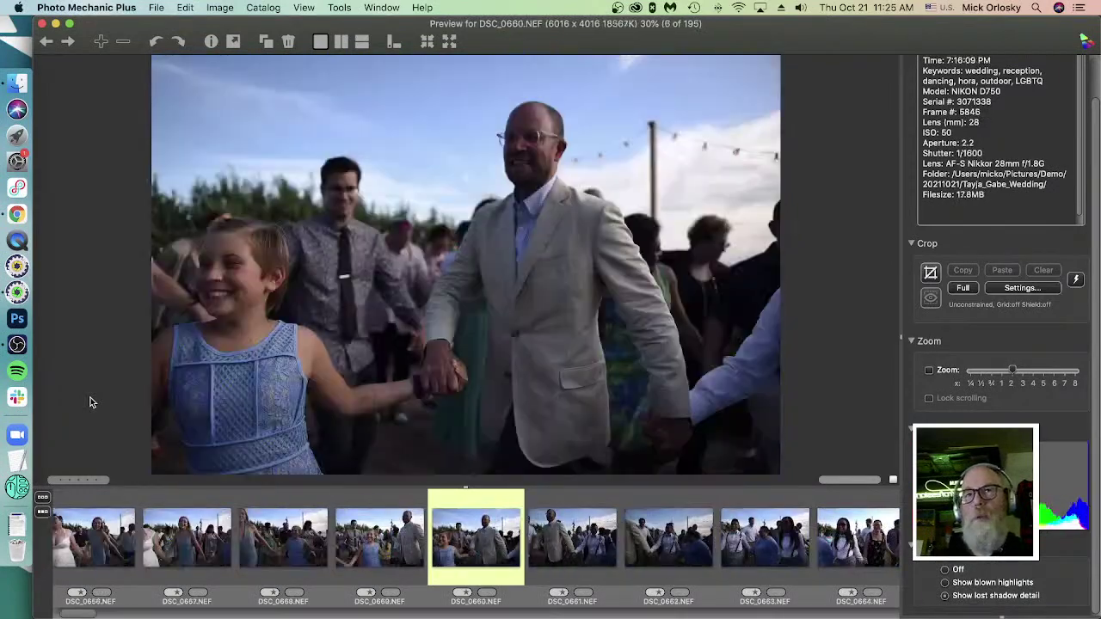
{"action": "key", "text": "Left"}
{"action": "key", "text": "Left"}
{"action": "key", "text": "Left"}
{"action": "key", "text": "Left"}
{"action": "key", "text": "Left"}
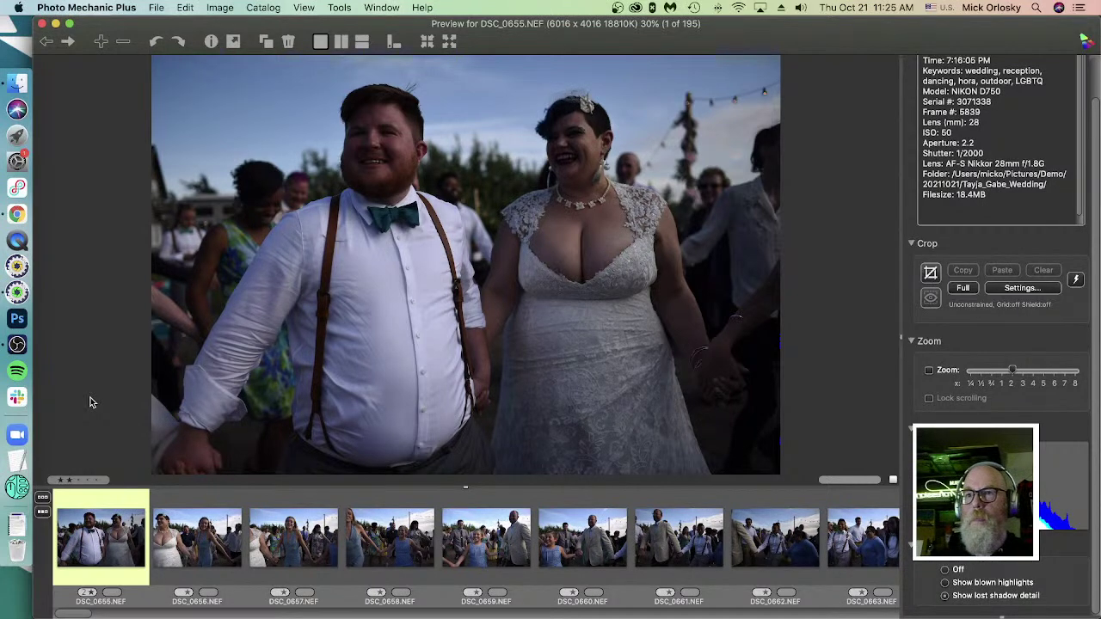
Step: Star-rate the photos from DSC_0656.NEF through DSC_0687.NEF one after another in the preview, giving each one to three stars
{"action": "key", "text": "Right"}
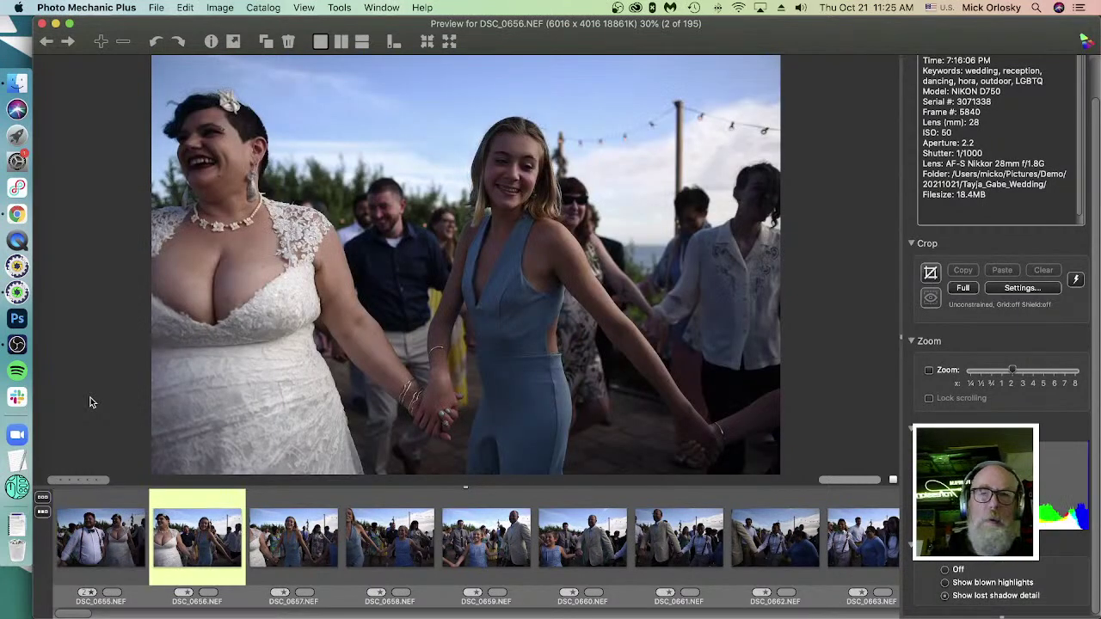
{"action": "key", "text": "Right"}
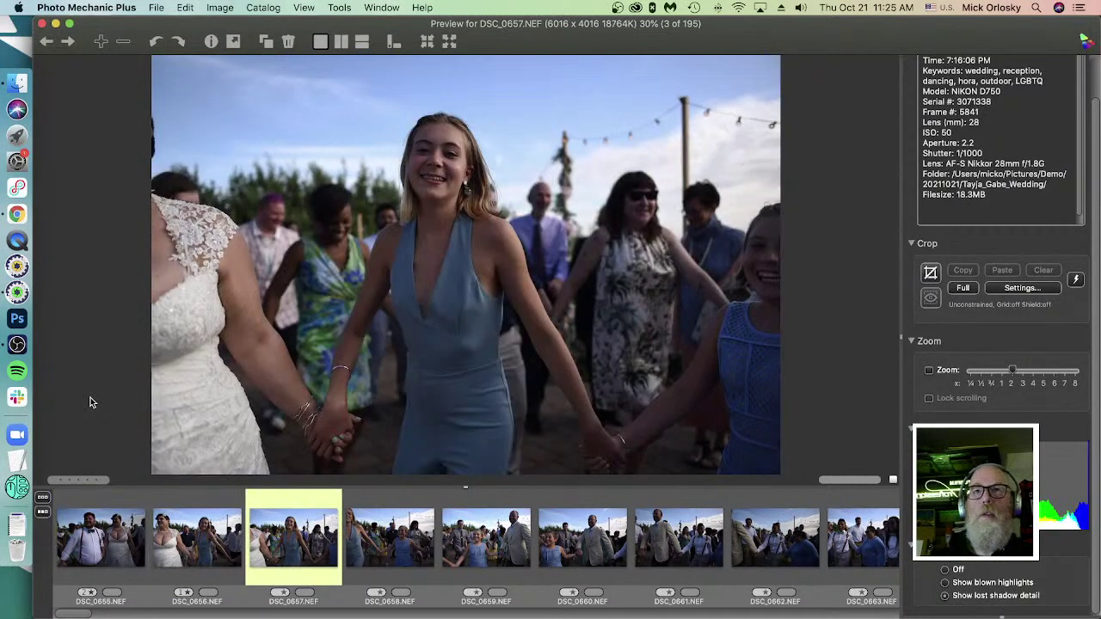
{"action": "key", "text": "Right"}
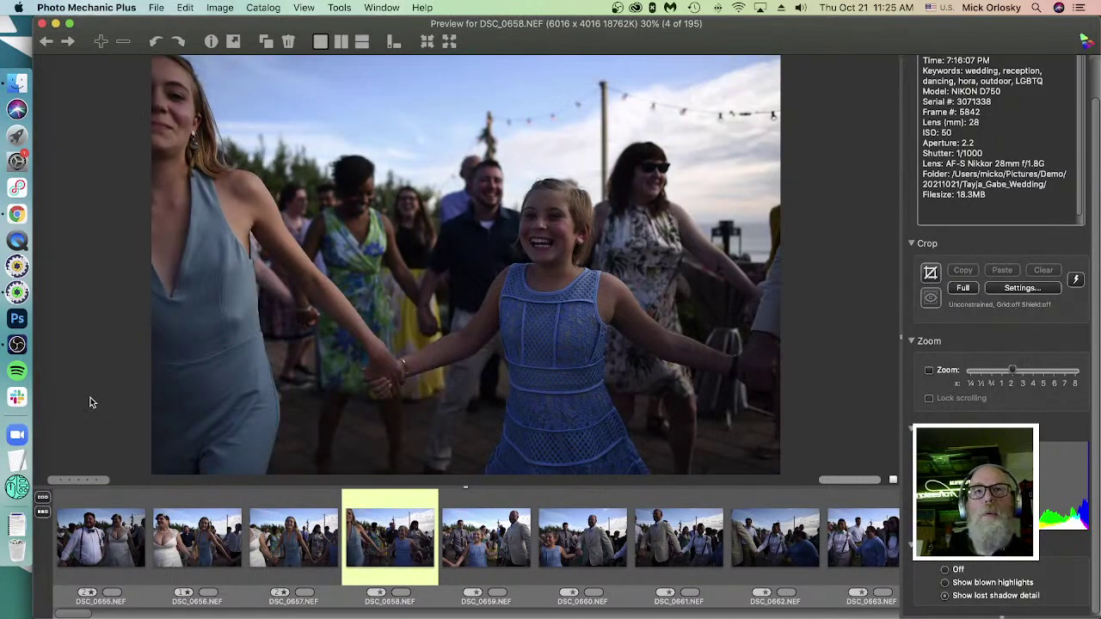
{"action": "key", "text": "Right"}
{"action": "key", "text": "Right"}
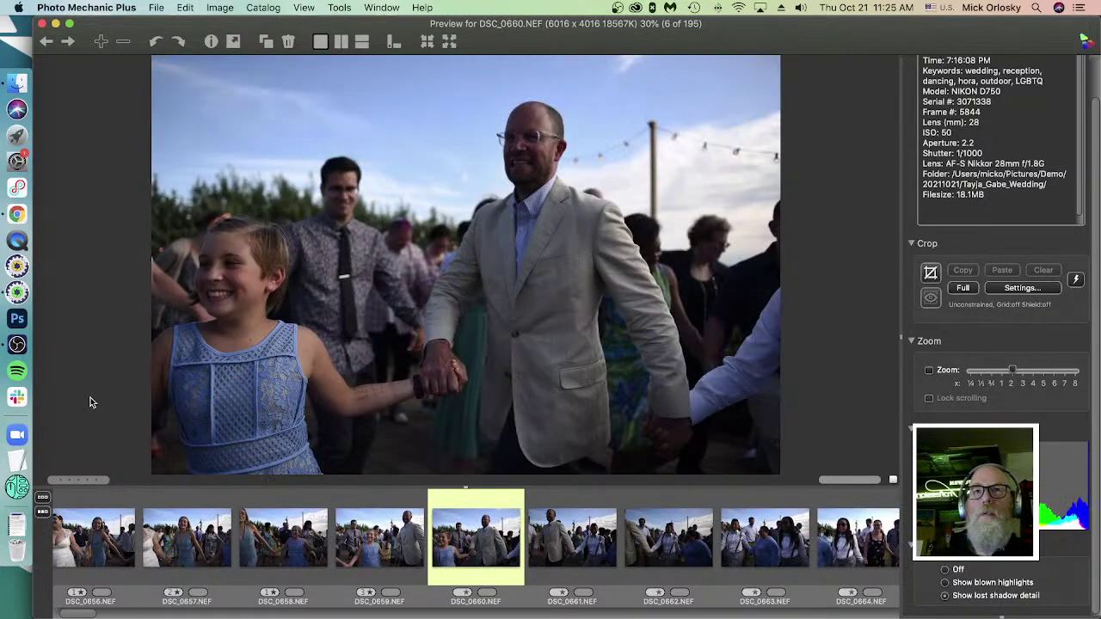
{"action": "key", "text": "Right"}
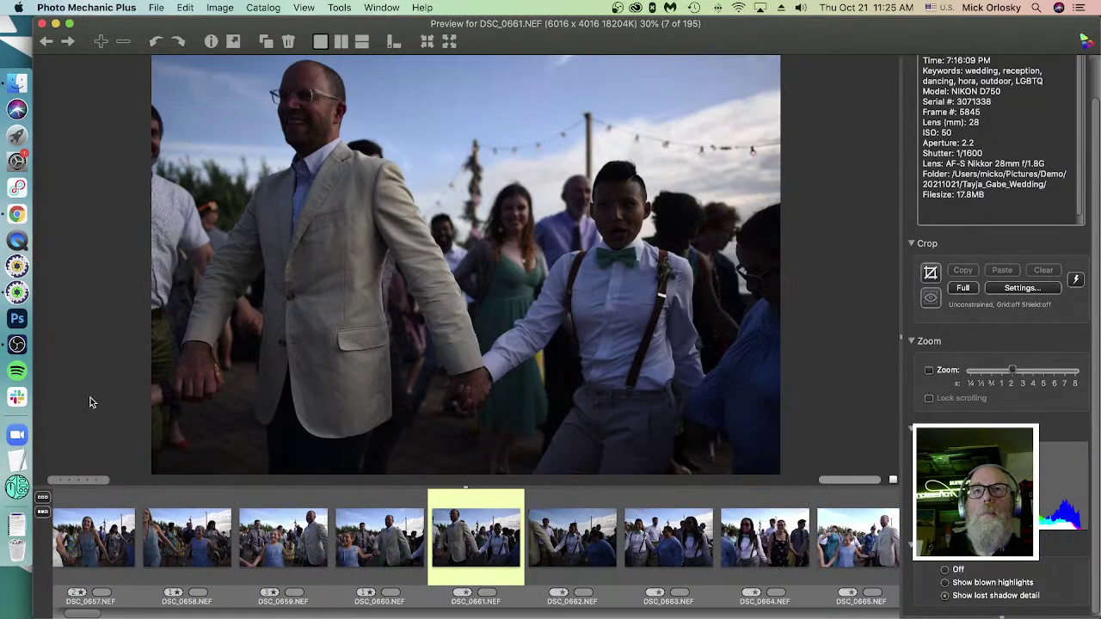
{"action": "key", "text": "Right"}
{"action": "key", "text": "Right"}
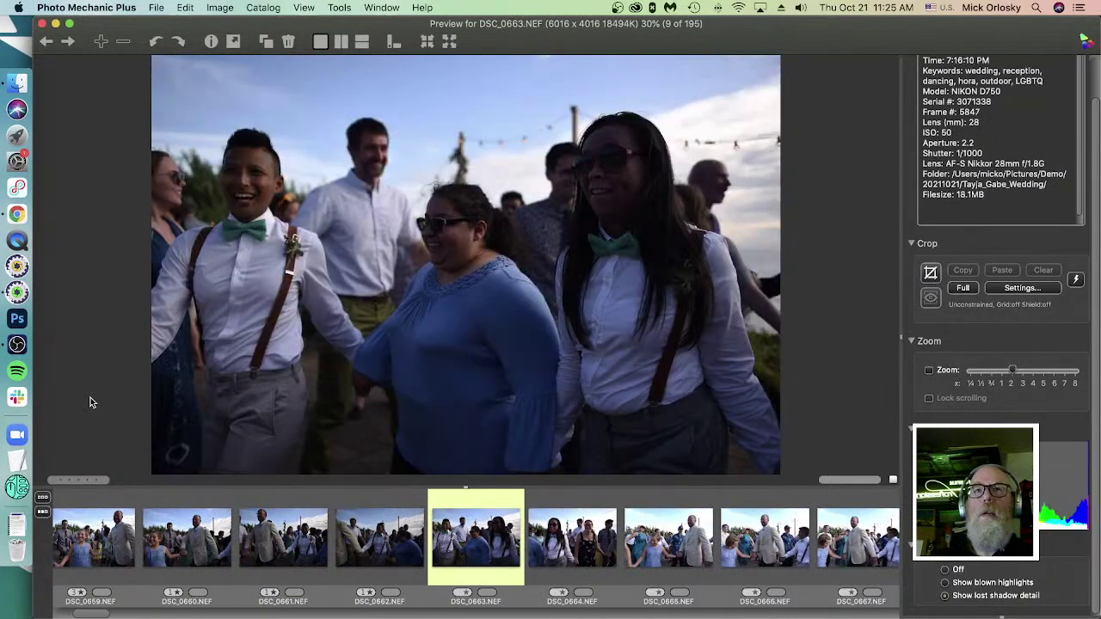
{"action": "key", "text": "Right"}
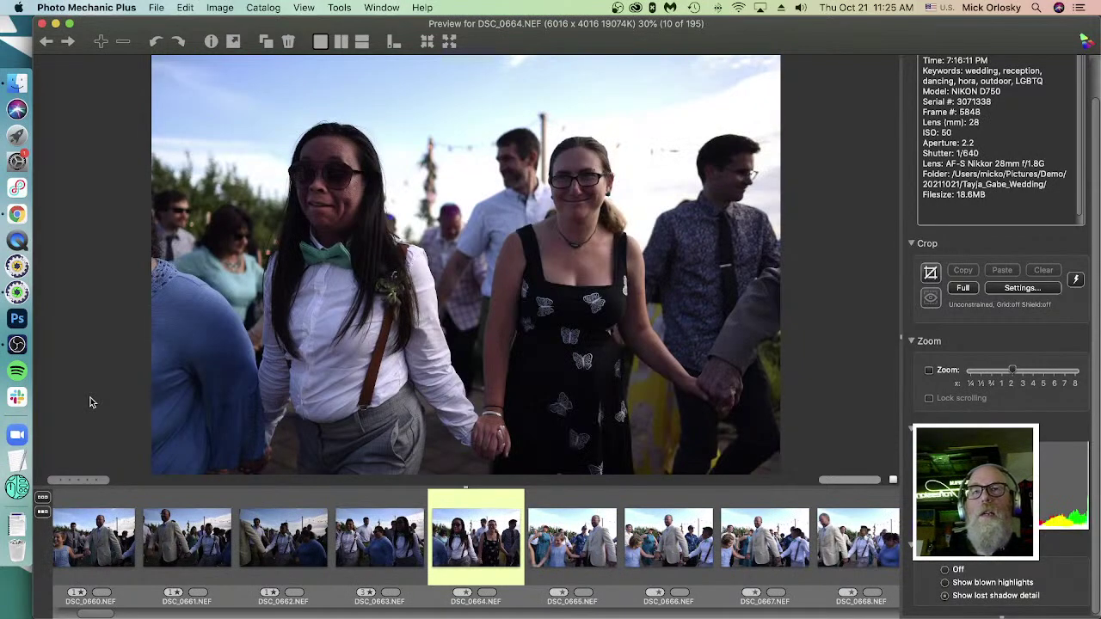
{"action": "key", "text": "Right"}
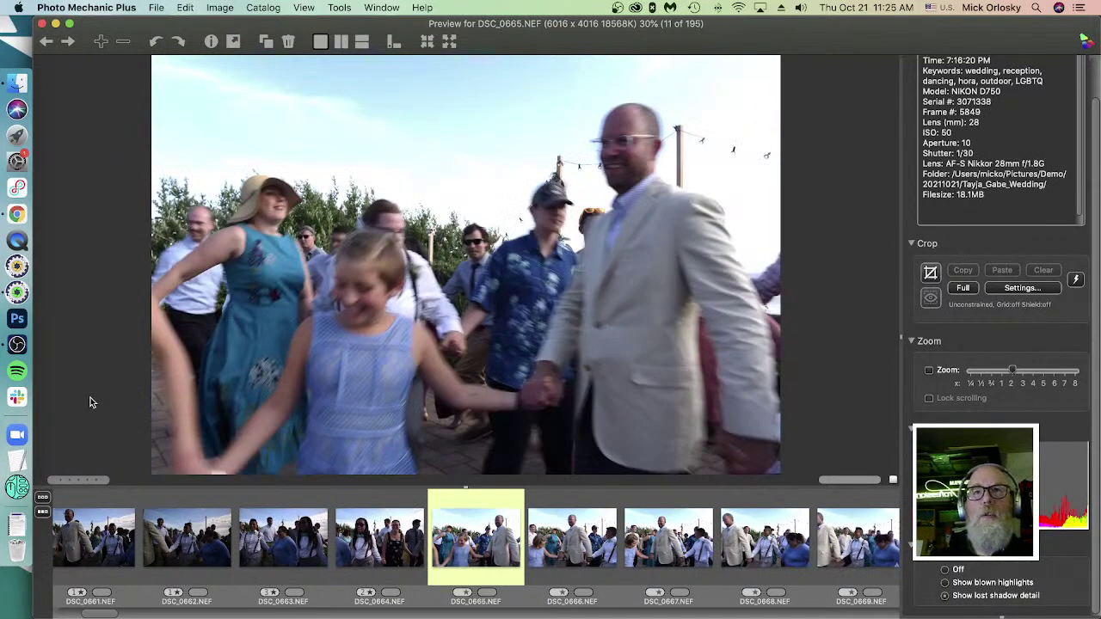
{"action": "key", "text": "Right"}
{"action": "key", "text": "Right"}
{"action": "key", "text": "Right"}
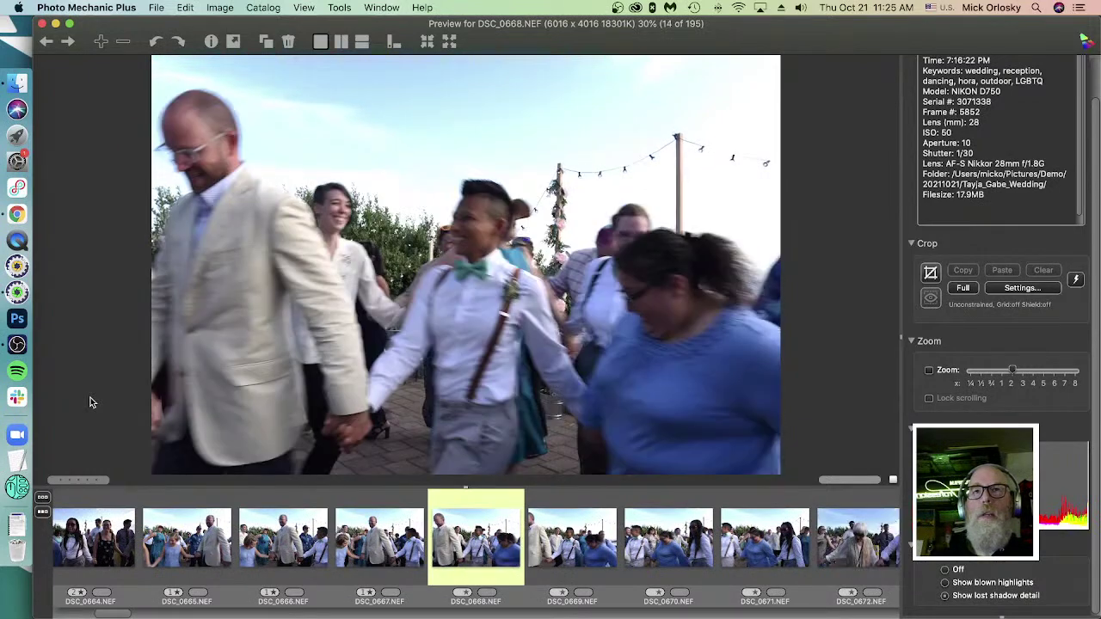
{"action": "key", "text": "Right"}
{"action": "key", "text": "Right"}
{"action": "key", "text": "Right"}
{"action": "key", "text": "Right"}
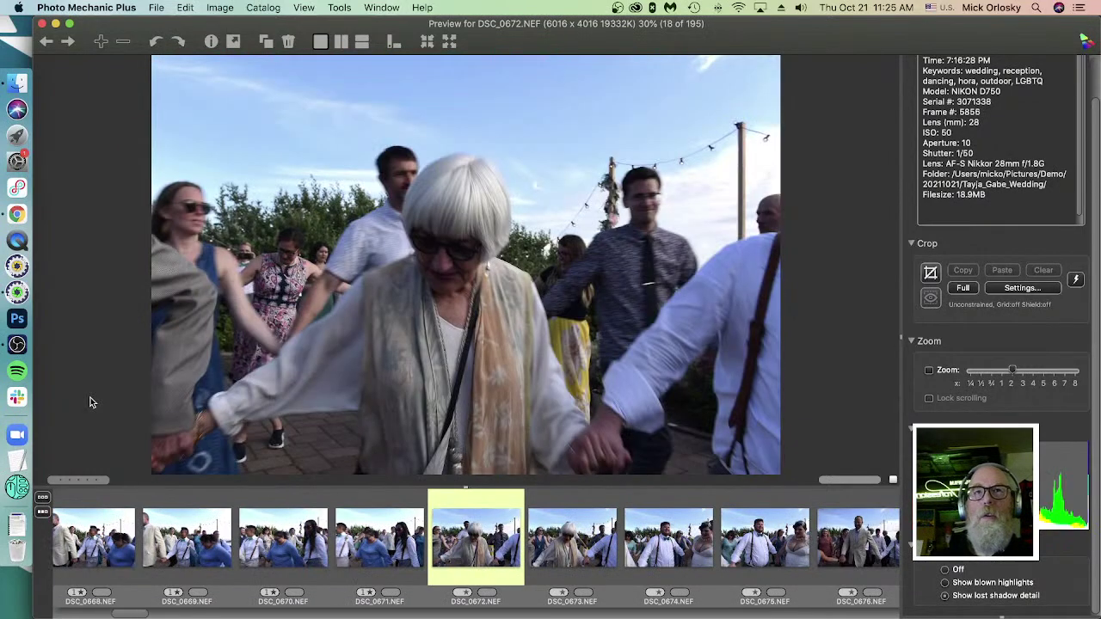
{"action": "key", "text": "Right"}
{"action": "key", "text": "Right"}
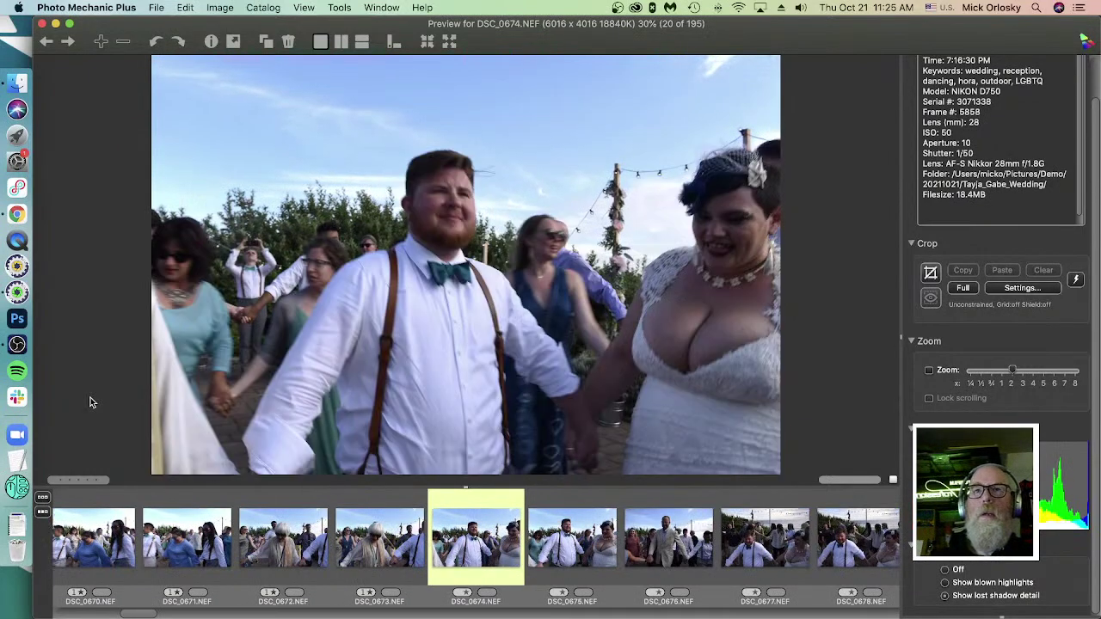
{"action": "key", "text": "Right"}
{"action": "key", "text": "Right"}
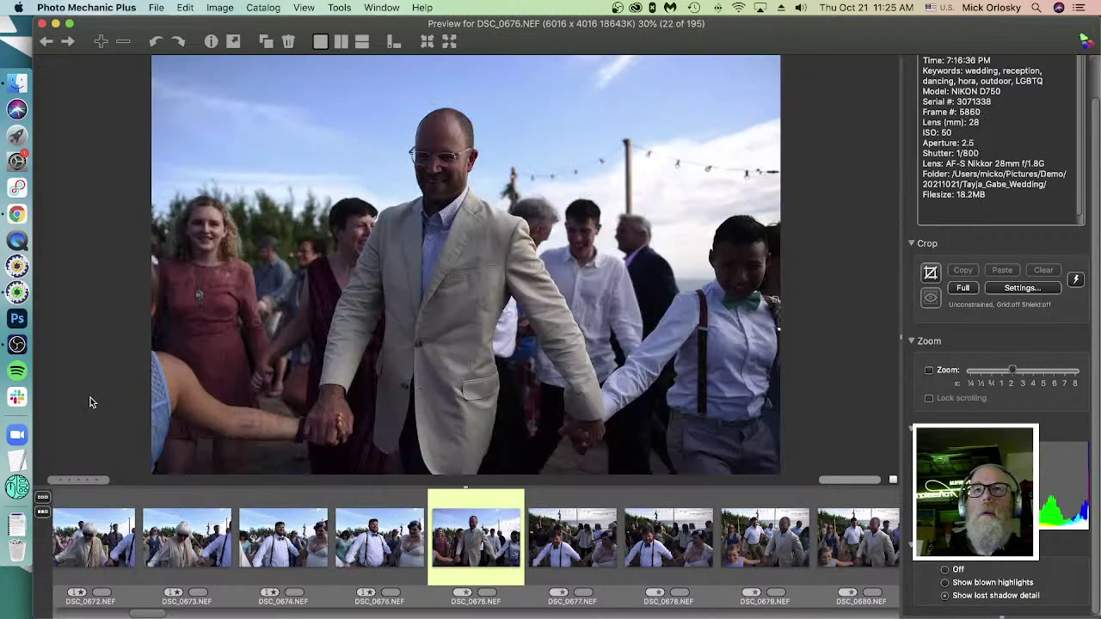
{"action": "key", "text": "Right"}
{"action": "key", "text": "Right"}
{"action": "key", "text": "Right"}
{"action": "key", "text": "Right"}
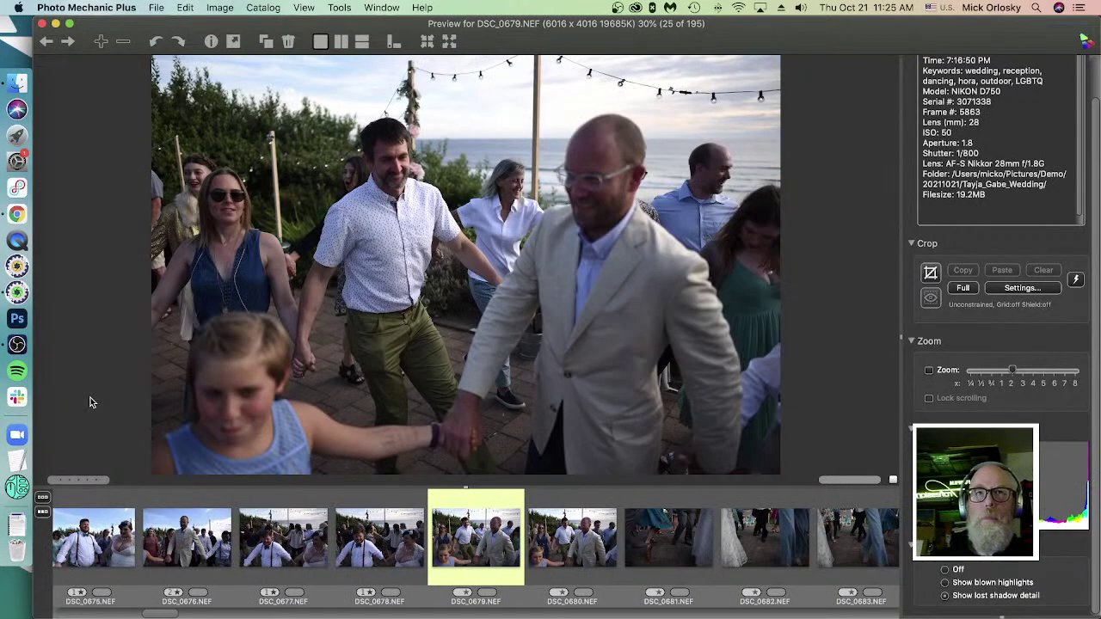
{"action": "key", "text": "Right"}
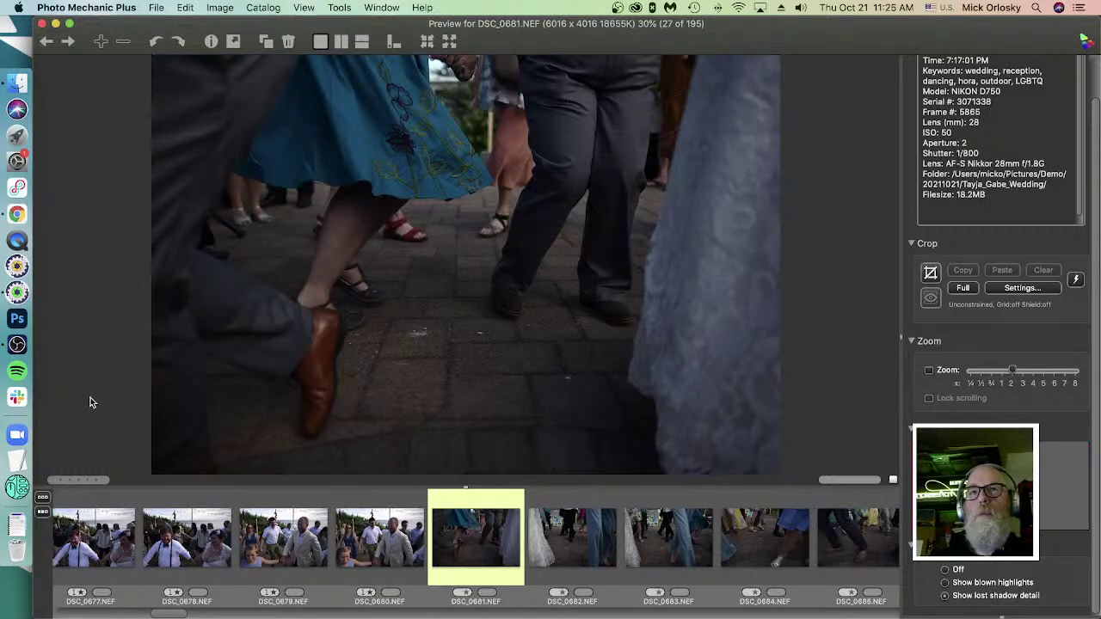
{"action": "key", "text": "Right"}
{"action": "key", "text": "Right"}
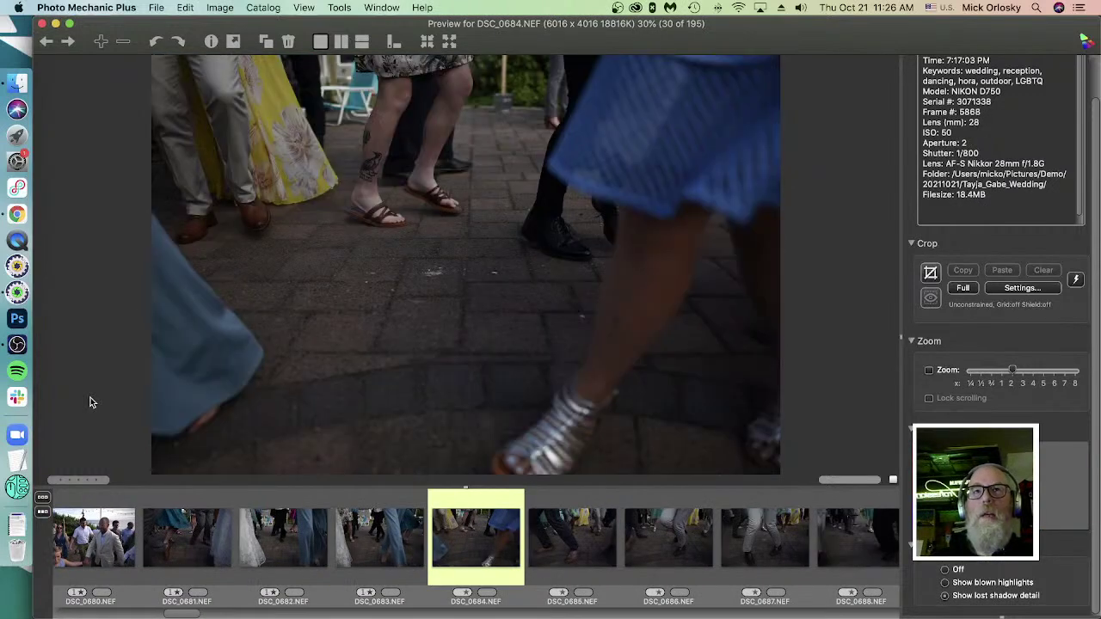
{"action": "key", "text": "Right"}
{"action": "key", "text": "Right"}
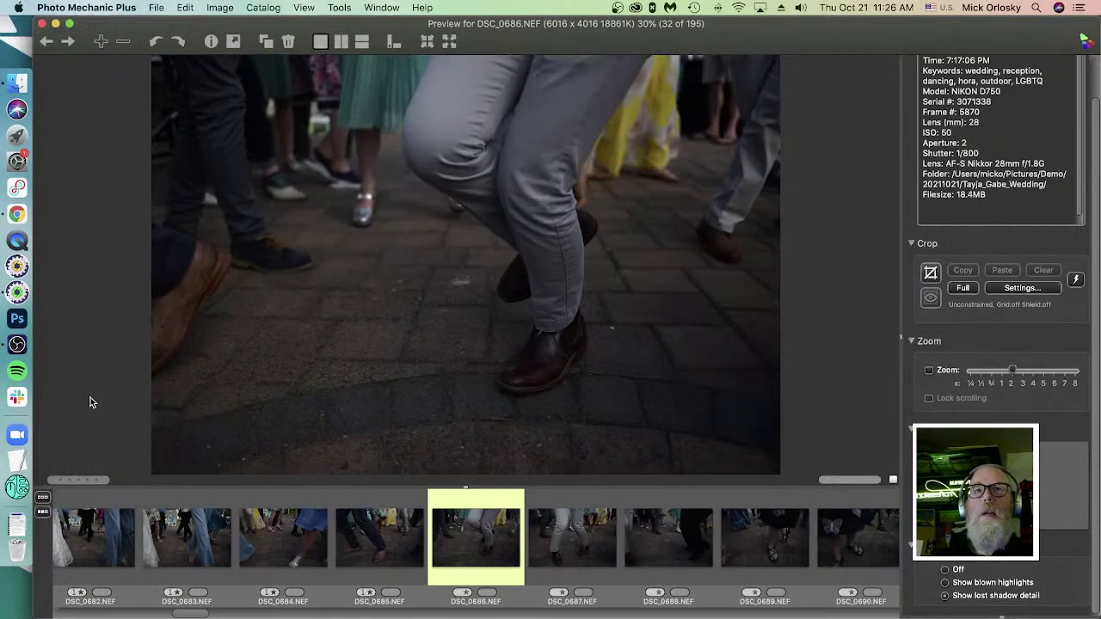
{"action": "key", "text": "Right"}
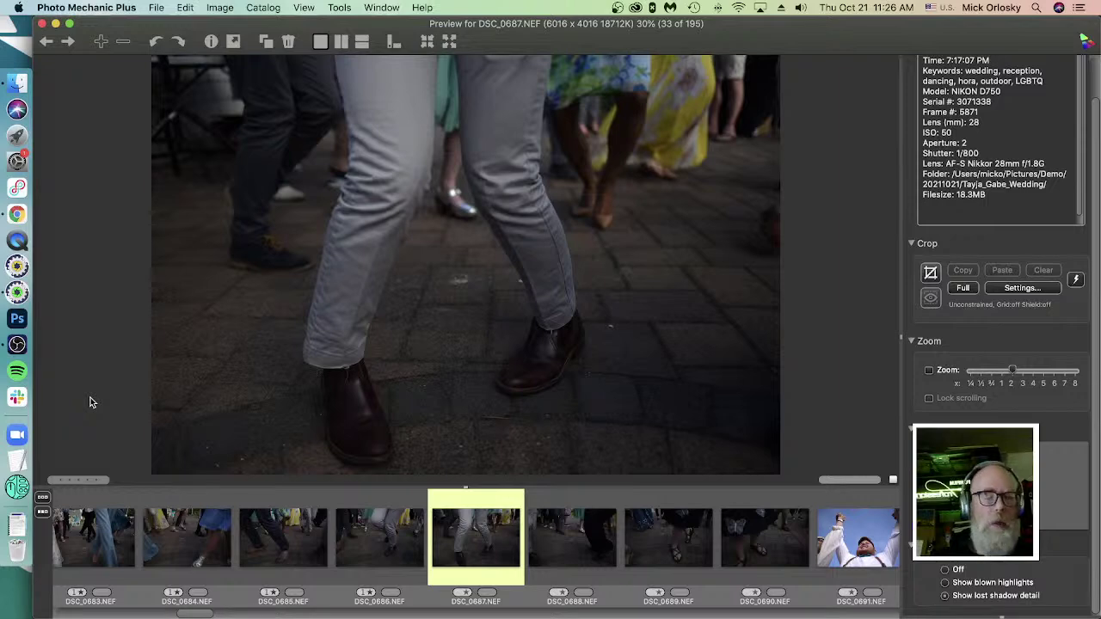
{"action": "key", "text": "Right"}
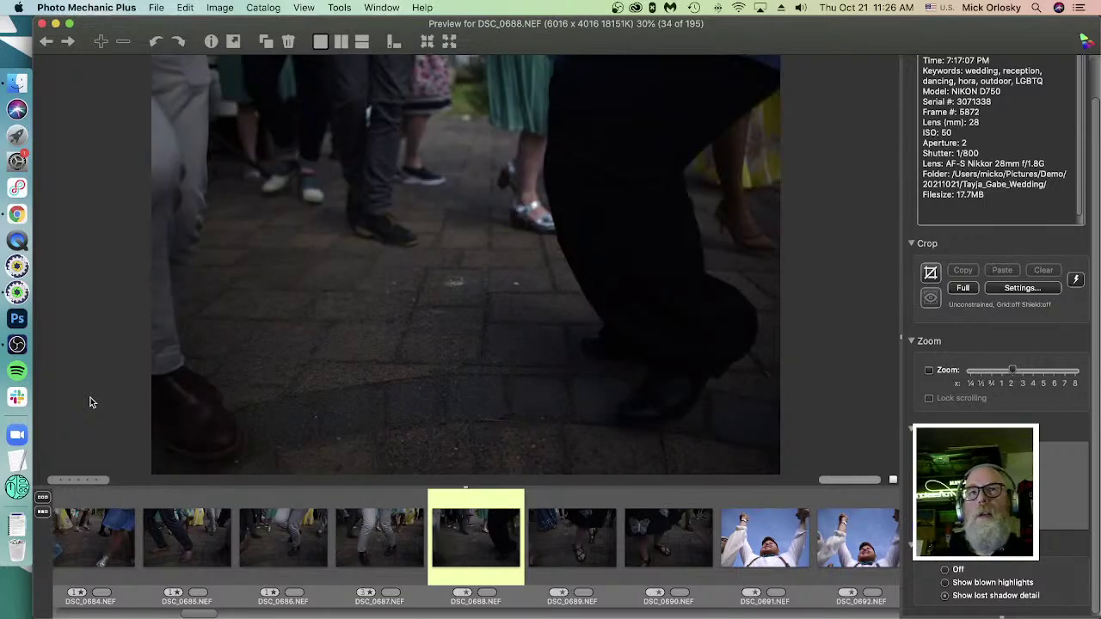
Step: Star-rate DSC_0688.NEF through DSC_0696.NEF one after another in the preview, giving each one or three stars
{"action": "key", "text": "Right"}
{"action": "key", "text": "Right"}
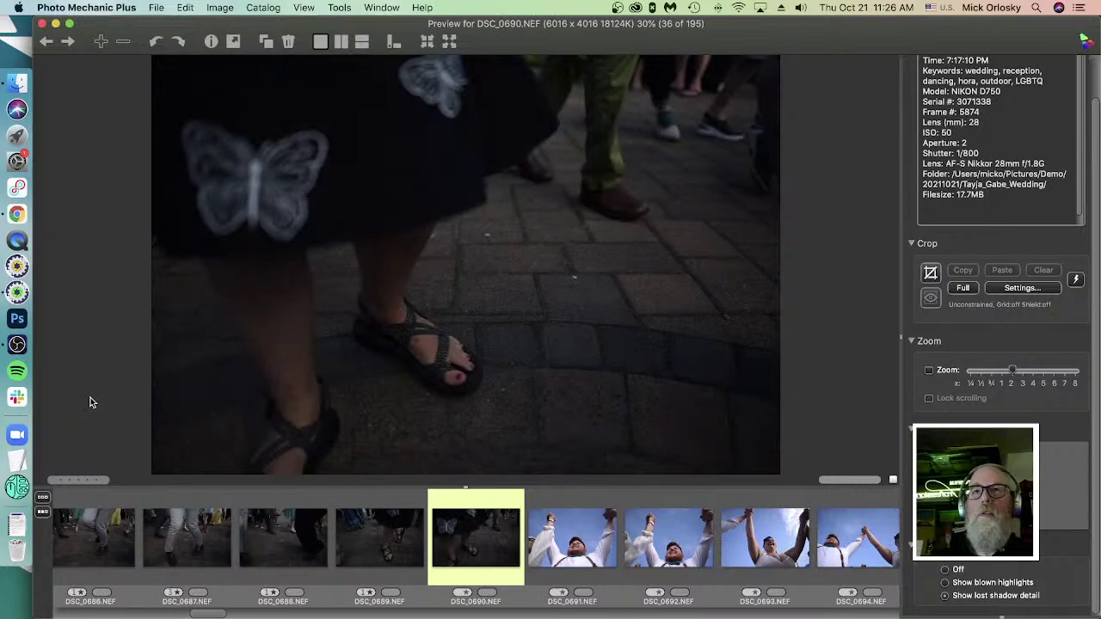
{"action": "key", "text": "Right"}
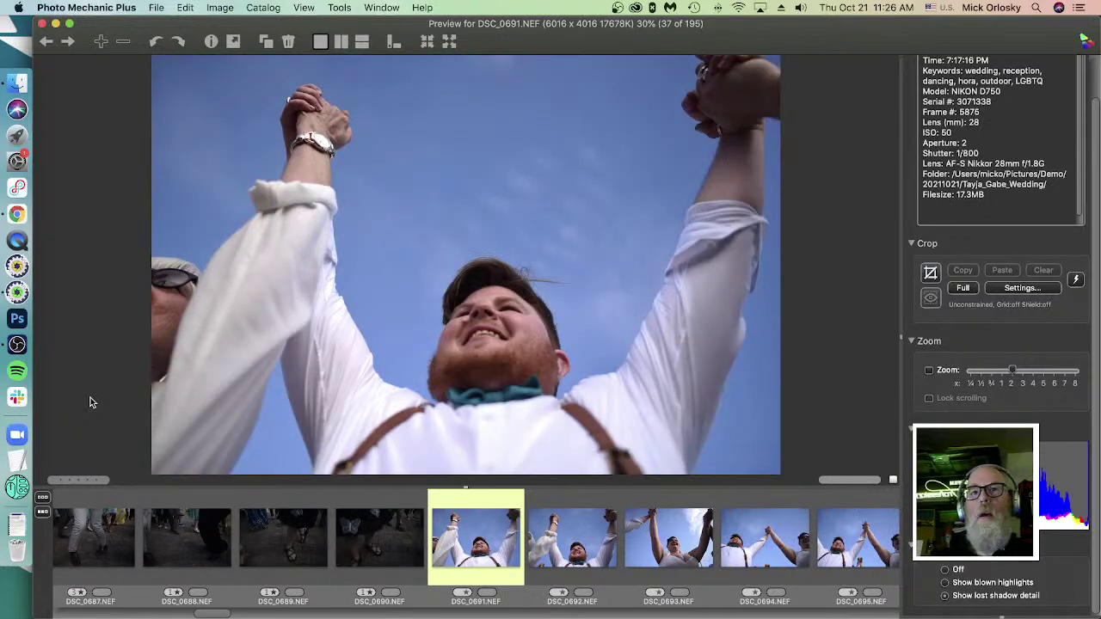
{"action": "key", "text": "Right"}
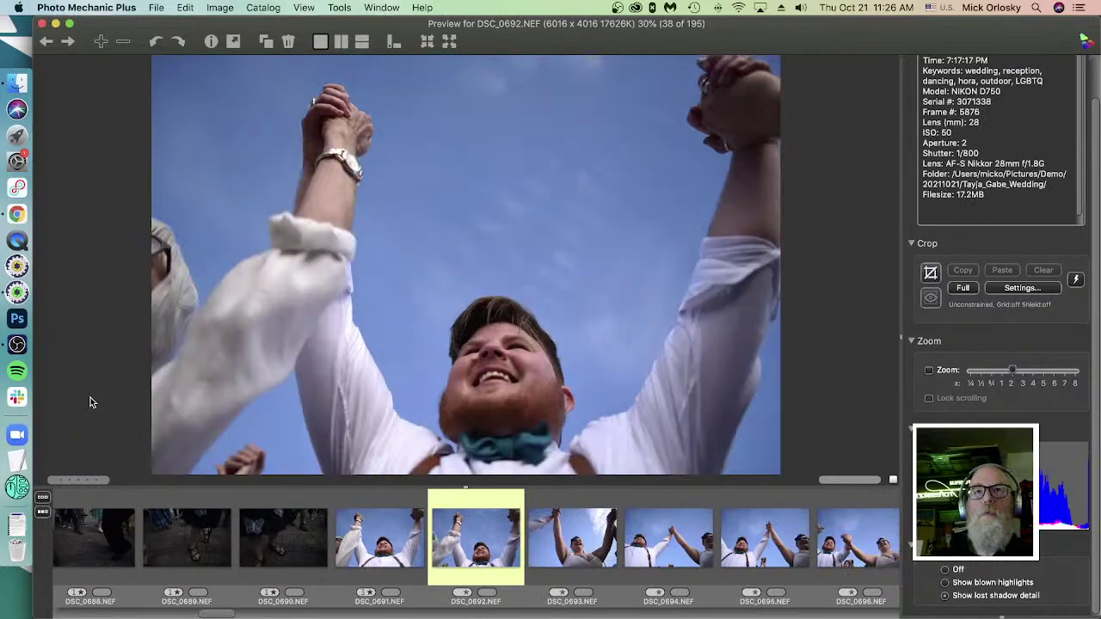
{"action": "key", "text": "Right"}
{"action": "key", "text": "Right"}
{"action": "key", "text": "Right"}
{"action": "key", "text": "Right"}
{"action": "key", "text": "Right"}
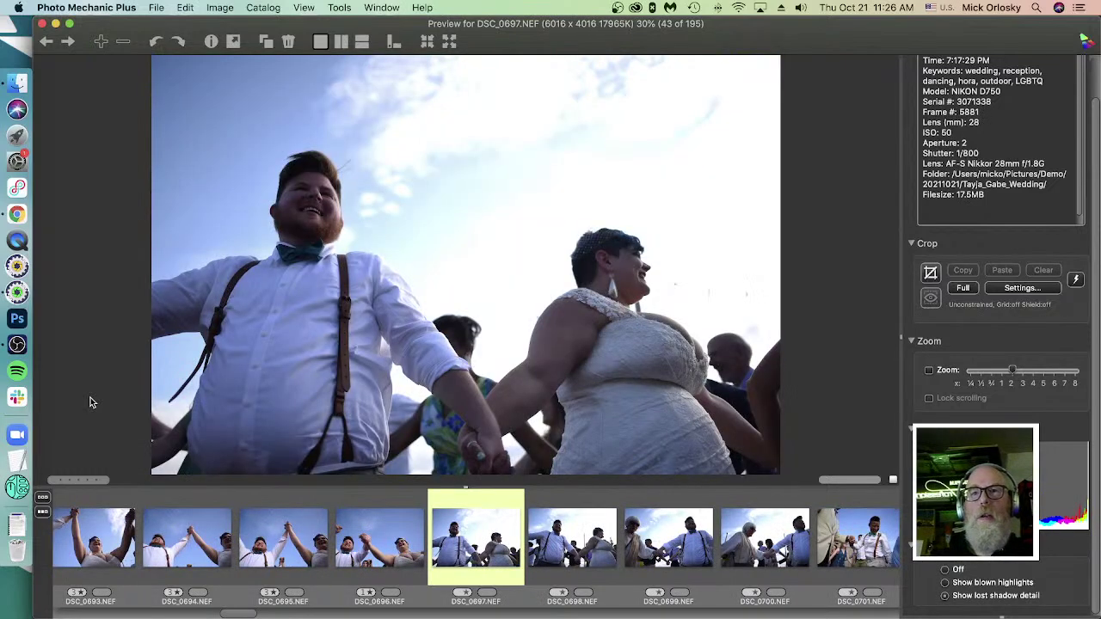
Step: Go back to DSC_0696.NEF, show two photos side by side, and compare it with the neighbouring shots up to DSC_0698.NEF
{"action": "key", "text": "Left"}
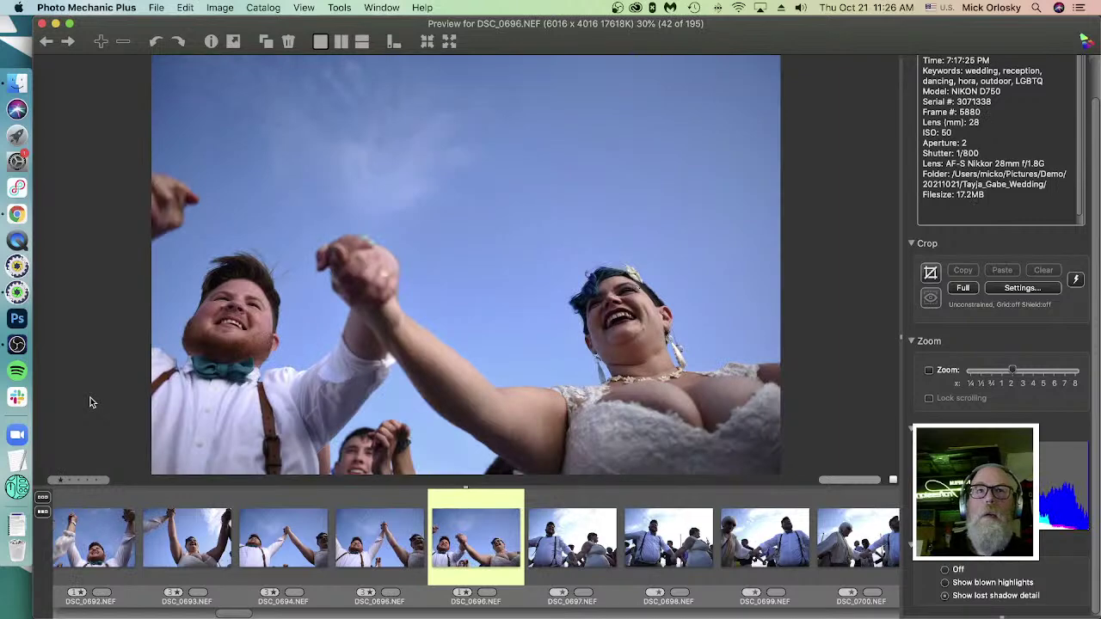
{"action": "left_click", "coordinate": [337, 43]}
{"action": "key", "text": "Right"}
{"action": "key", "text": "Right"}
{"action": "key", "text": "Right"}
{"action": "key", "text": "Right"}
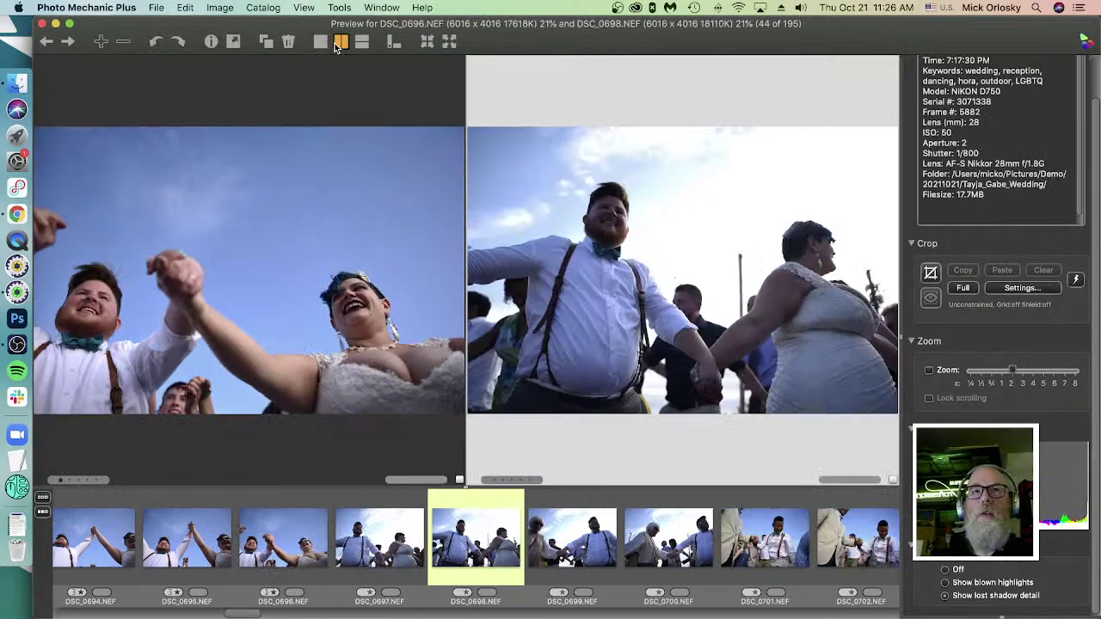
{"action": "key", "text": "Left"}
{"action": "key", "text": "Left"}
{"action": "key", "text": "Left"}
{"action": "key", "text": "Left"}
{"action": "key", "text": "Left"}
{"action": "key", "text": "Left"}
{"action": "key", "text": "Left"}
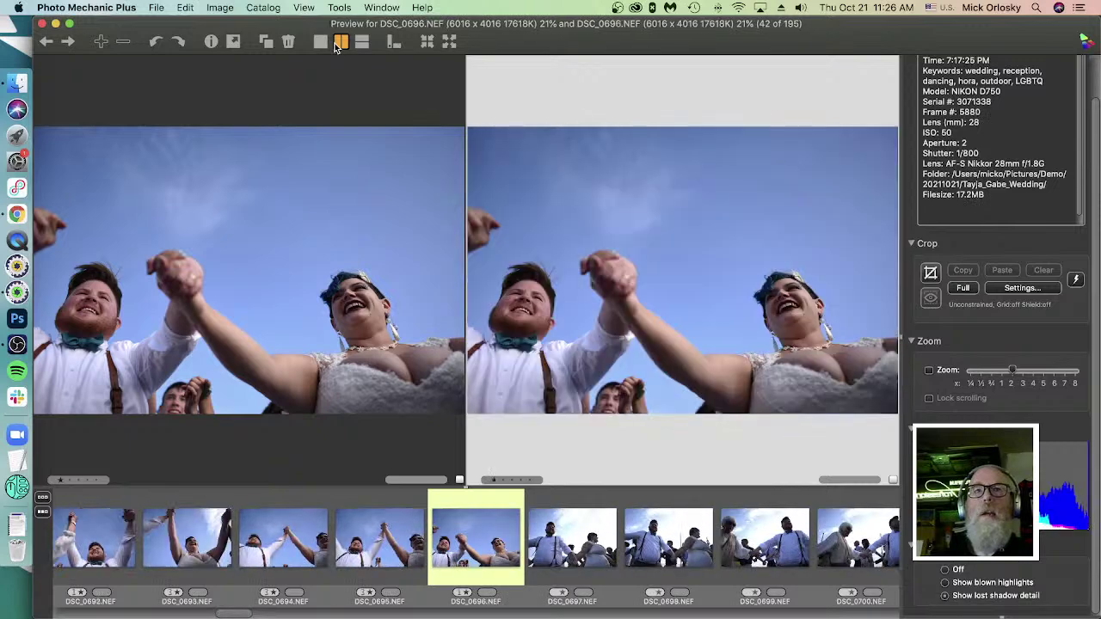
Step: Compare DSC_0696.NEF side by side with the earlier shots back to DSC_0692.NEF, ending at DSC_0696.NEF again
{"action": "key", "text": "Right"}
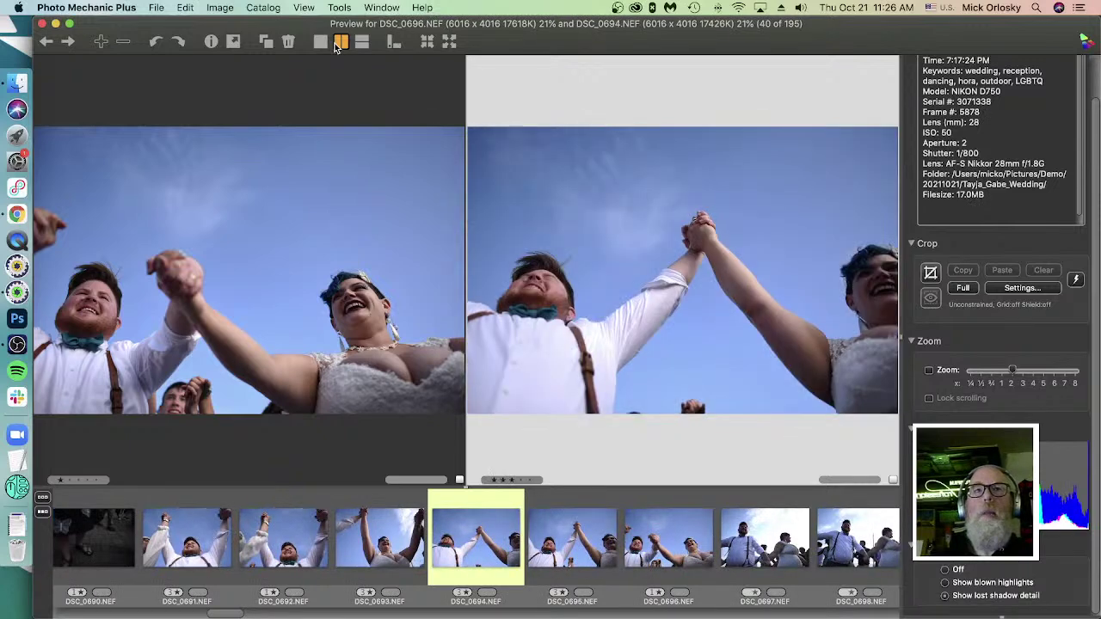
{"action": "key", "text": "Right"}
{"action": "key", "text": "Right"}
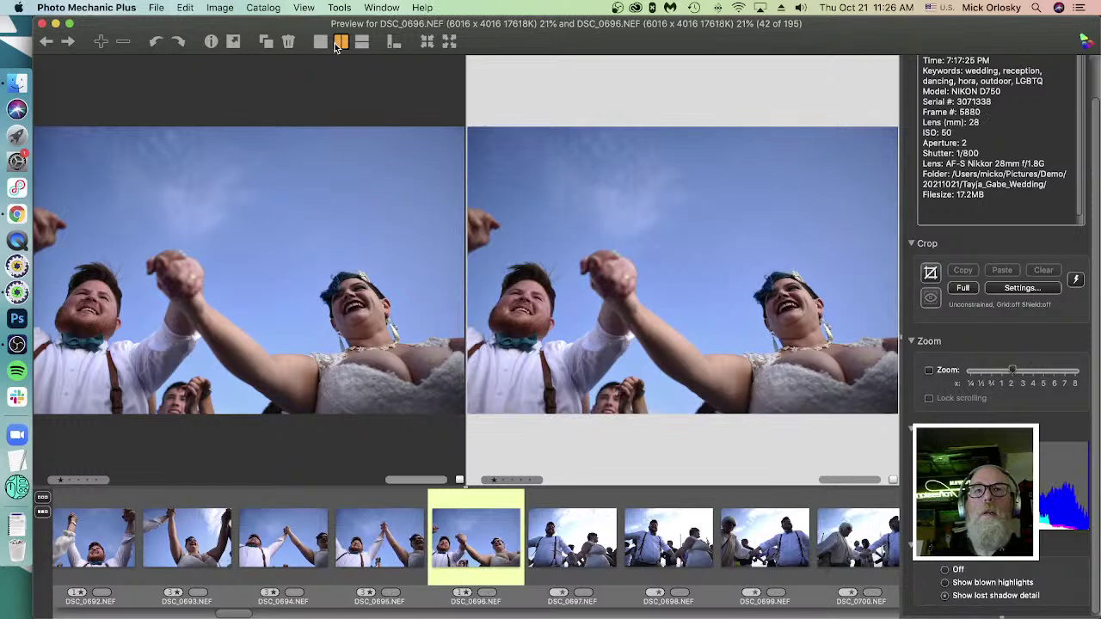
{"action": "key", "text": "Left"}
{"action": "key", "text": "Left"}
{"action": "key", "text": "Left"}
{"action": "key", "text": "Left"}
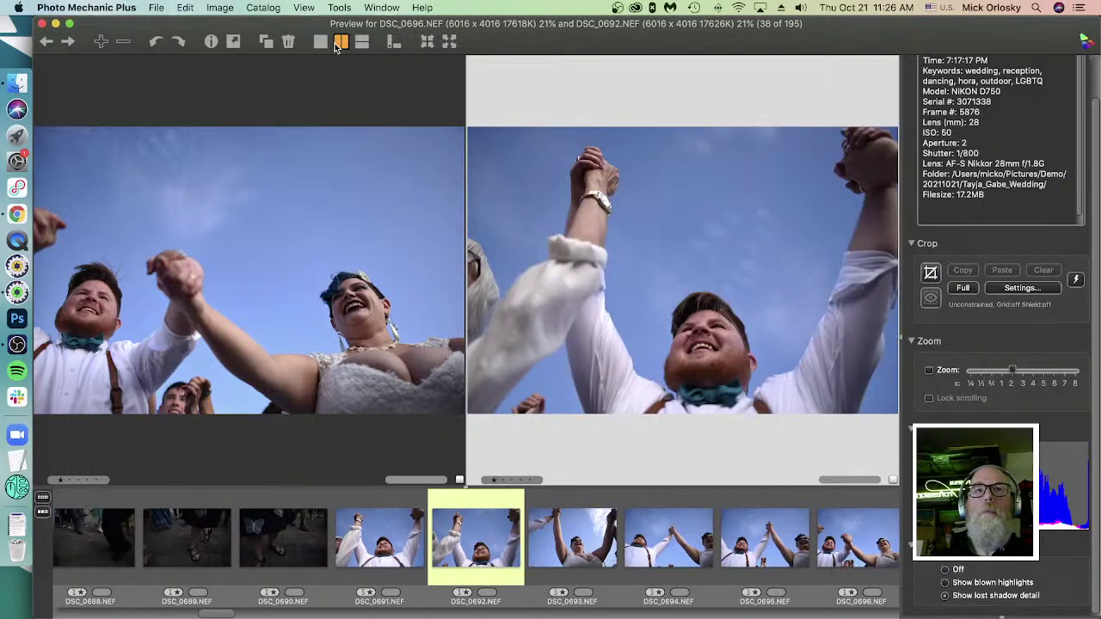
{"action": "key", "text": "Right"}
{"action": "key", "text": "Right"}
{"action": "key", "text": "Right"}
{"action": "key", "text": "Right"}
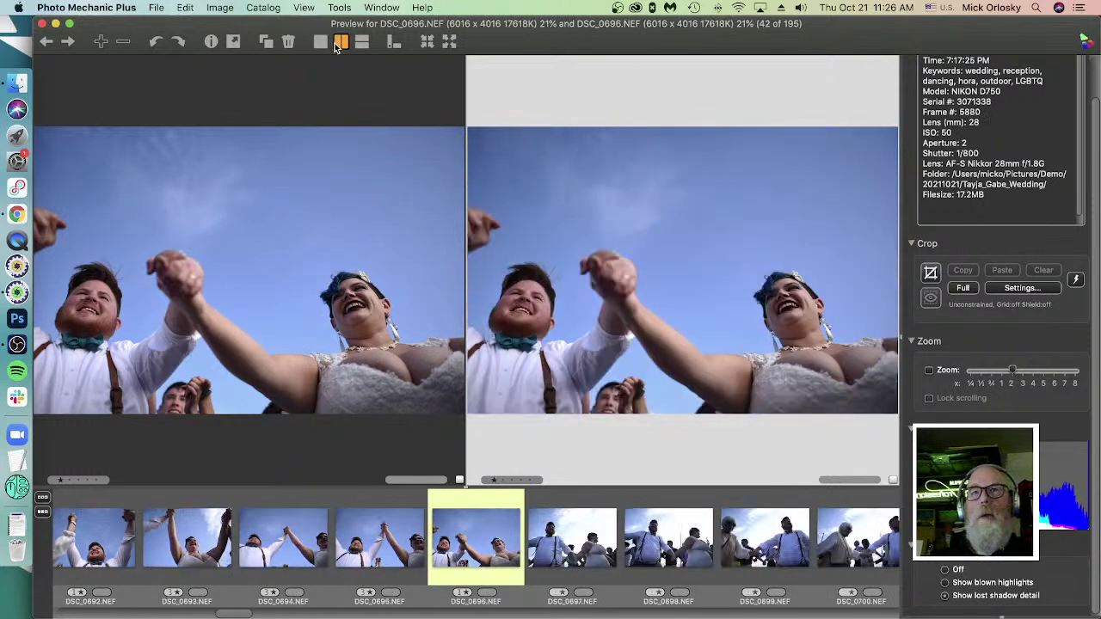
Step: Raise DSC_0695.NEF to four stars in the side-by-side comparison, then return to DSC_0696.NEF in single-photo view
{"action": "key", "text": "Left"}
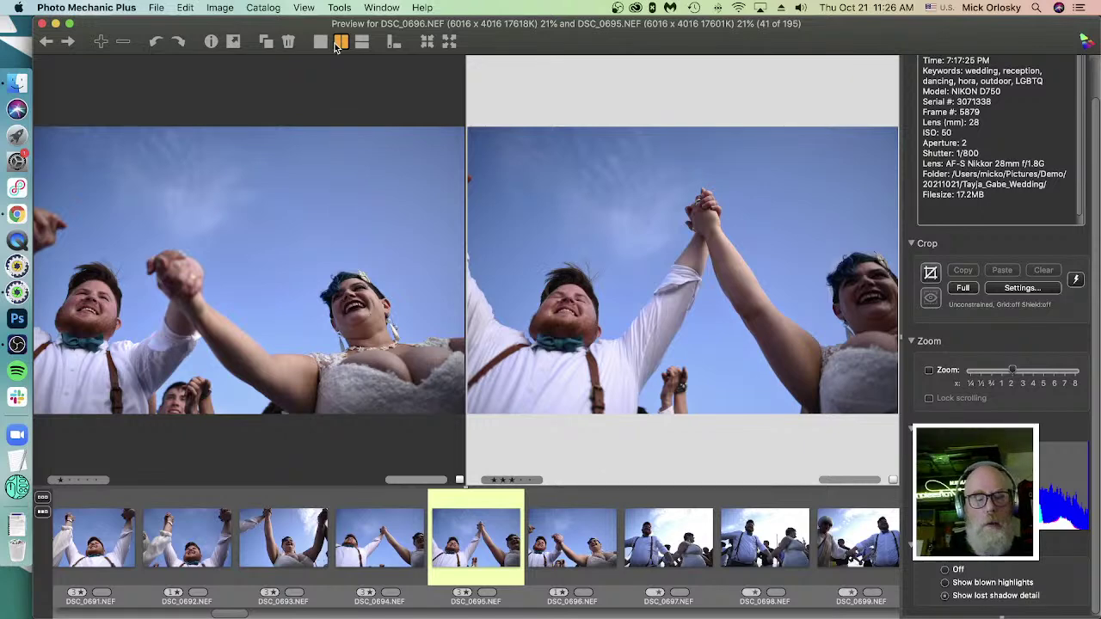
{"action": "key", "text": "Right"}
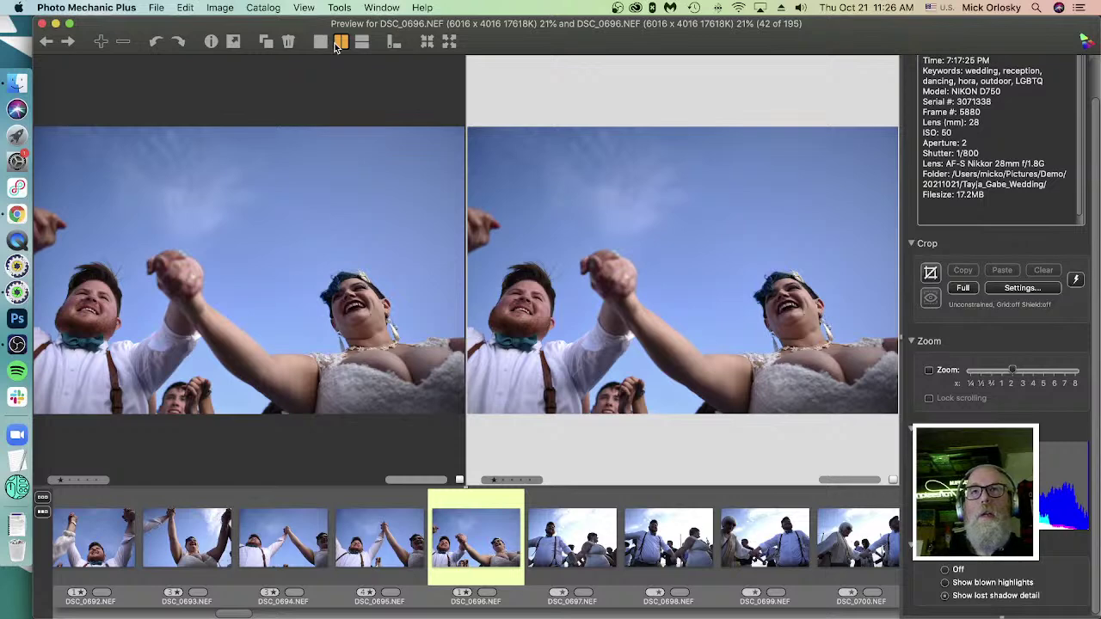
{"action": "left_click", "coordinate": [321, 43]}
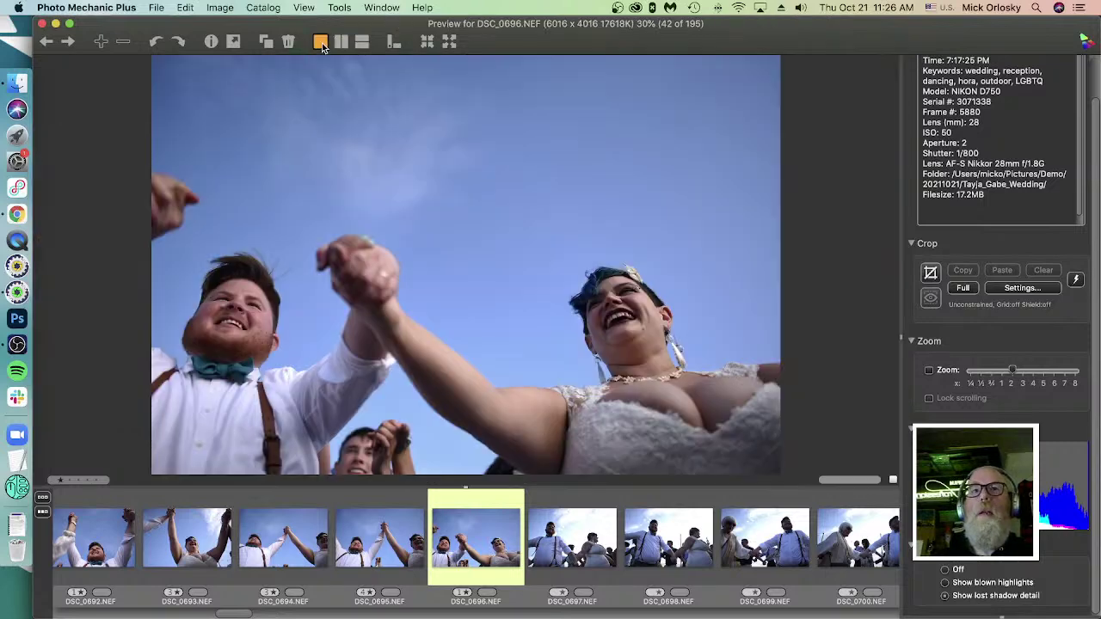
Step: Star-rate DSC_0697.NEF through DSC_0702.NEF with one to three stars, skip DSC_0703.NEF, and give DSC_0704.NEF four stars
{"action": "key", "text": "Right"}
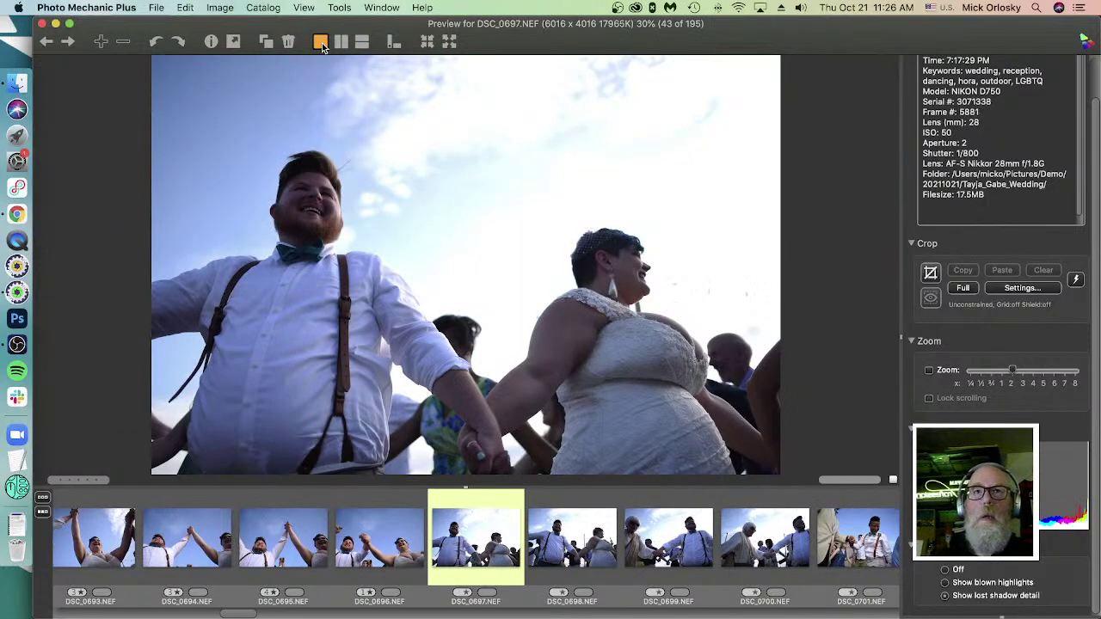
{"action": "key", "text": "Right"}
{"action": "key", "text": "Right"}
{"action": "key", "text": "Right"}
{"action": "key", "text": "Right"}
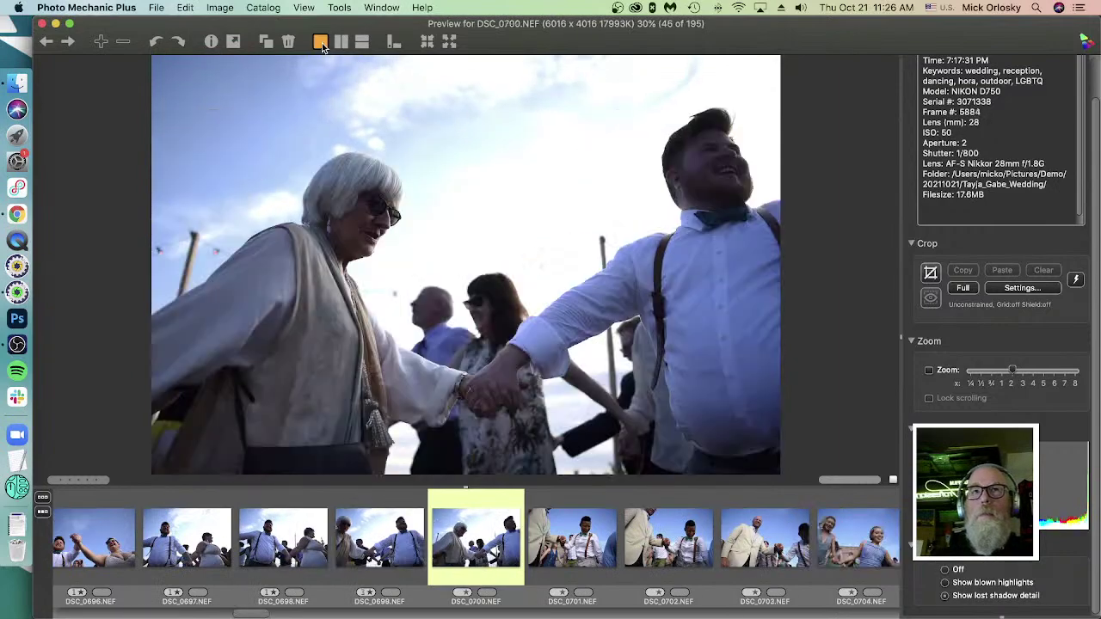
{"action": "key", "text": "Right"}
{"action": "key", "text": "Right"}
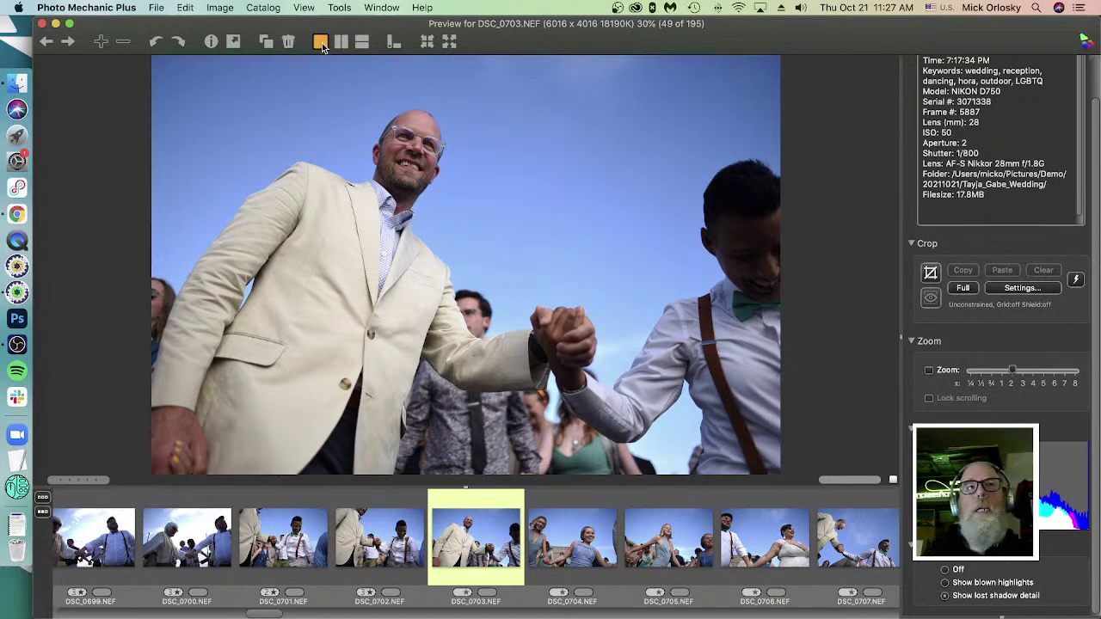
{"action": "key", "text": "Right"}
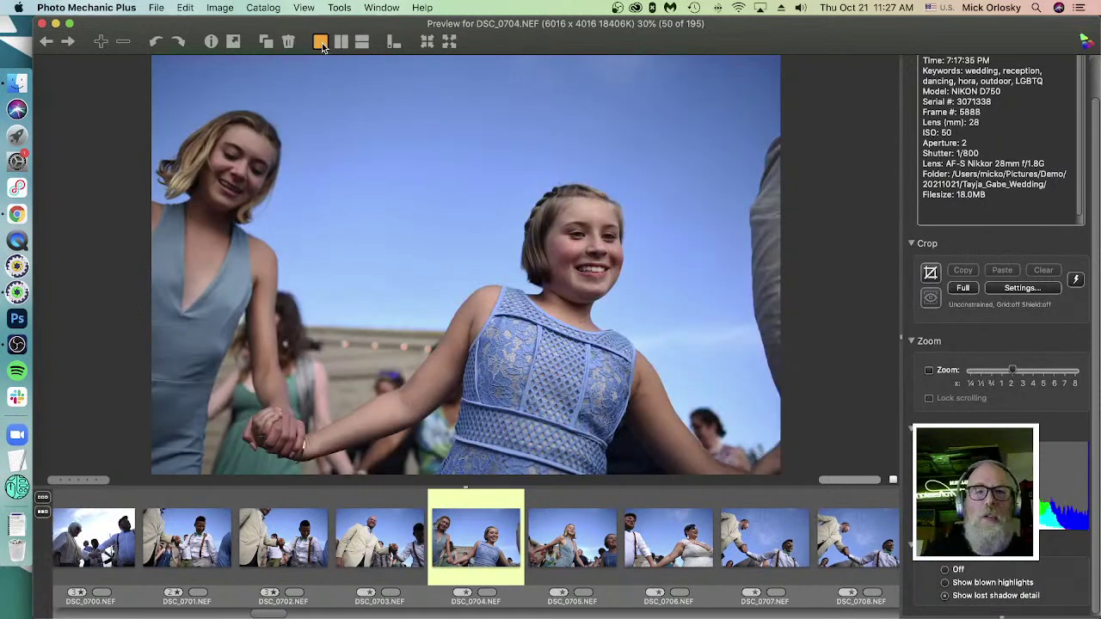
{"action": "key", "text": "Right"}
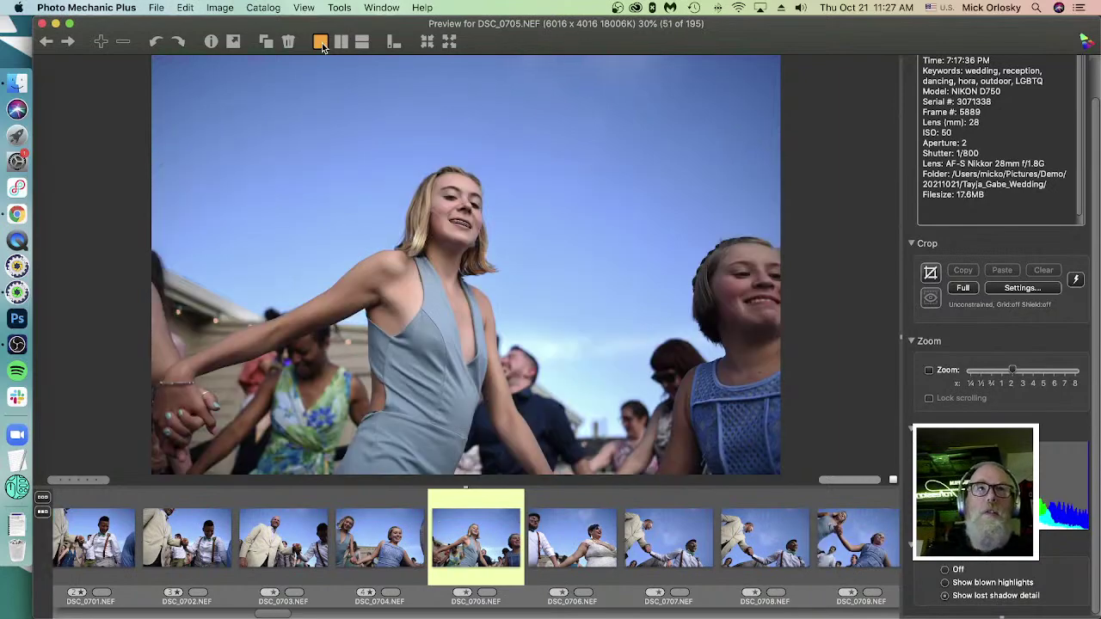
Step: Leave the preview and assign the Blue color class to DSC_0692.NEF in the contact sheet
{"action": "key", "text": "Escape"}
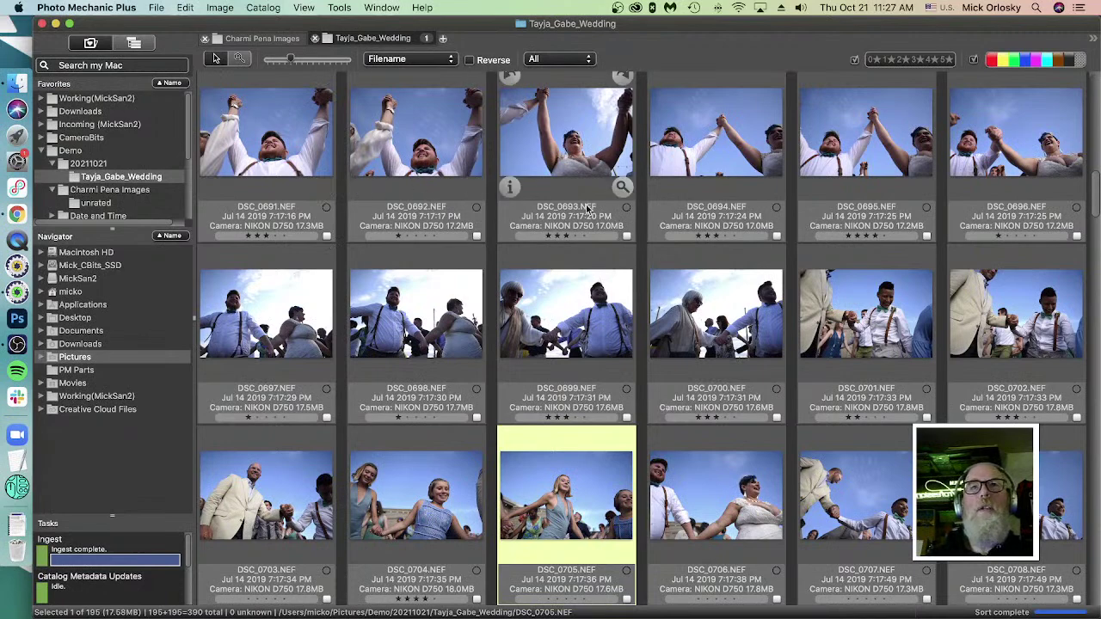
{"action": "left_click", "coordinate": [460, 238]}
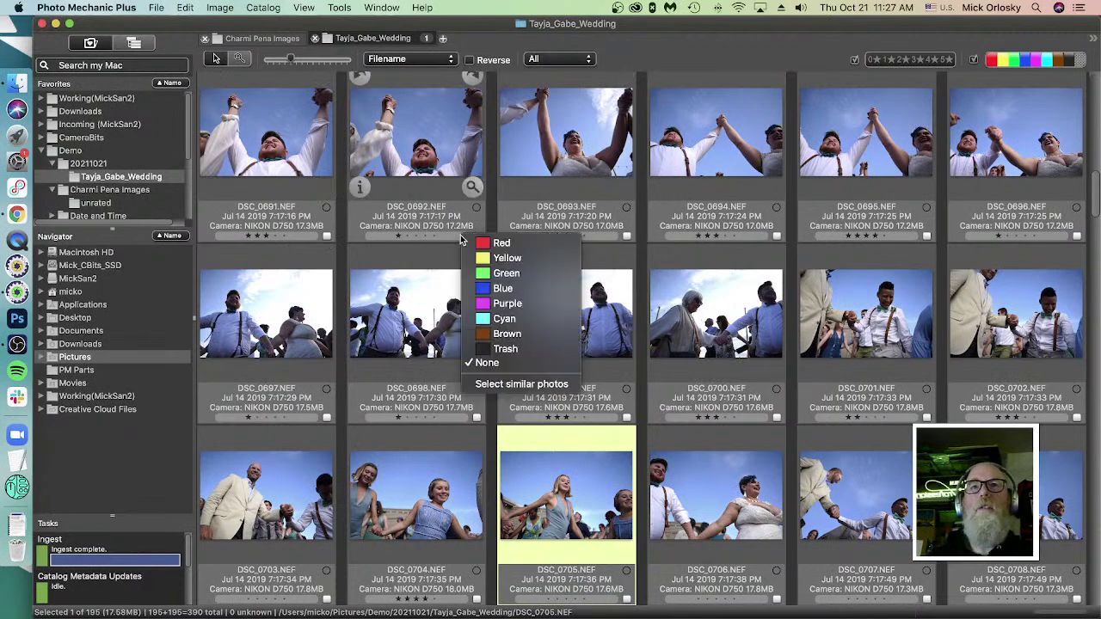
{"action": "left_click", "coordinate": [497, 288]}
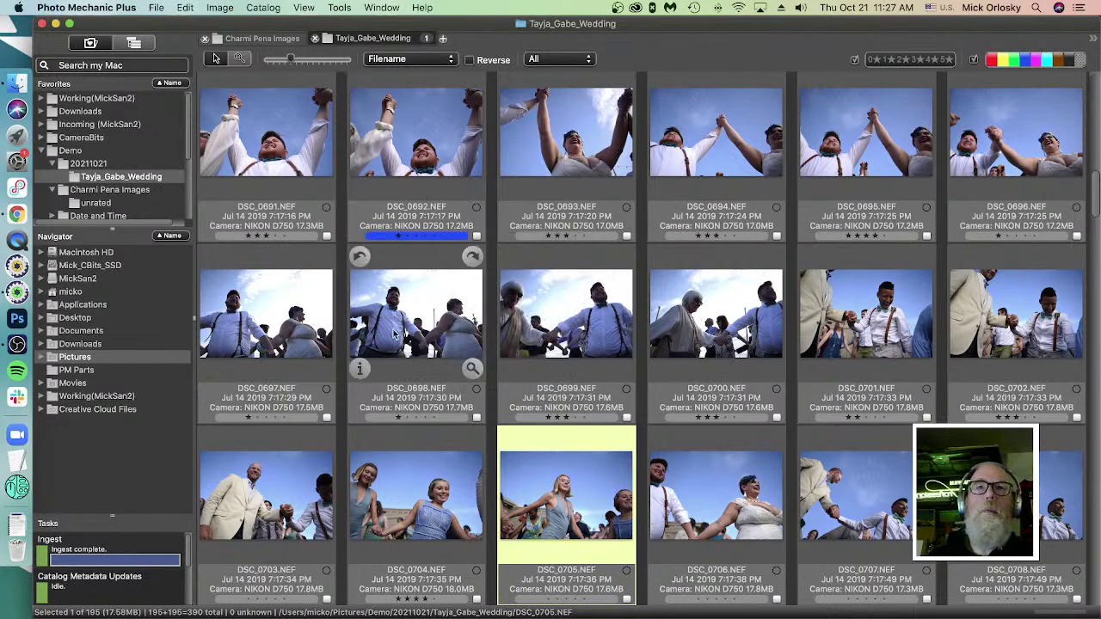
Step: Look over the rated thumbnails and filter the contact sheet to photos with three or more stars
{"action": "scroll", "coordinate": [394, 402], "scroll_direction": "up", "scroll_amount": 8}
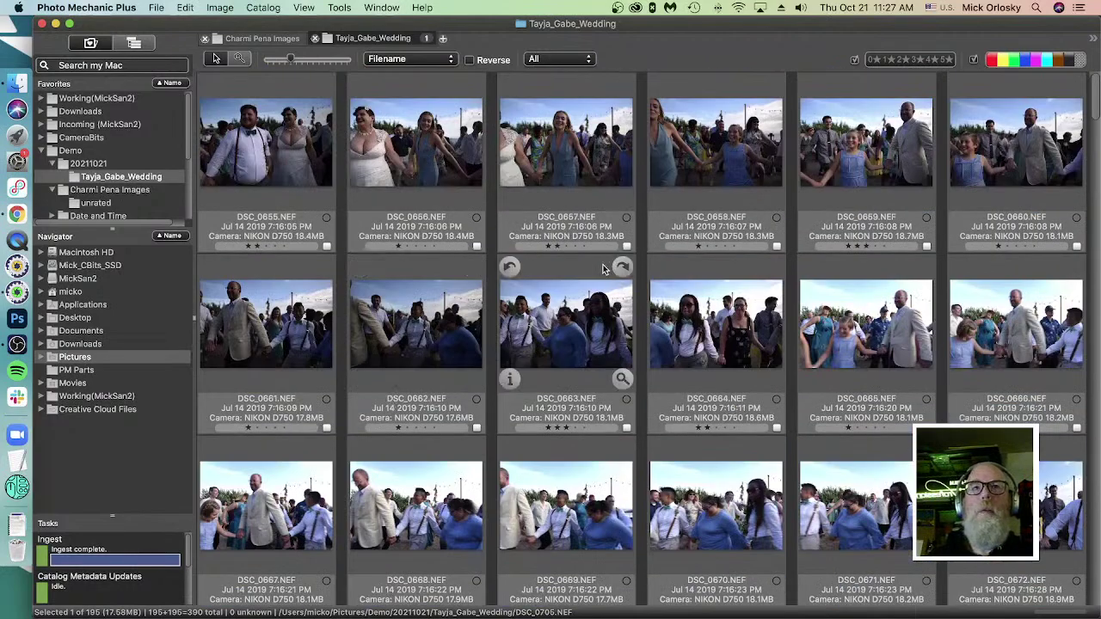
{"action": "scroll", "coordinate": [590, 444], "scroll_direction": "down", "scroll_amount": 20}
{"action": "scroll", "coordinate": [589, 443], "scroll_direction": "up", "scroll_amount": 11}
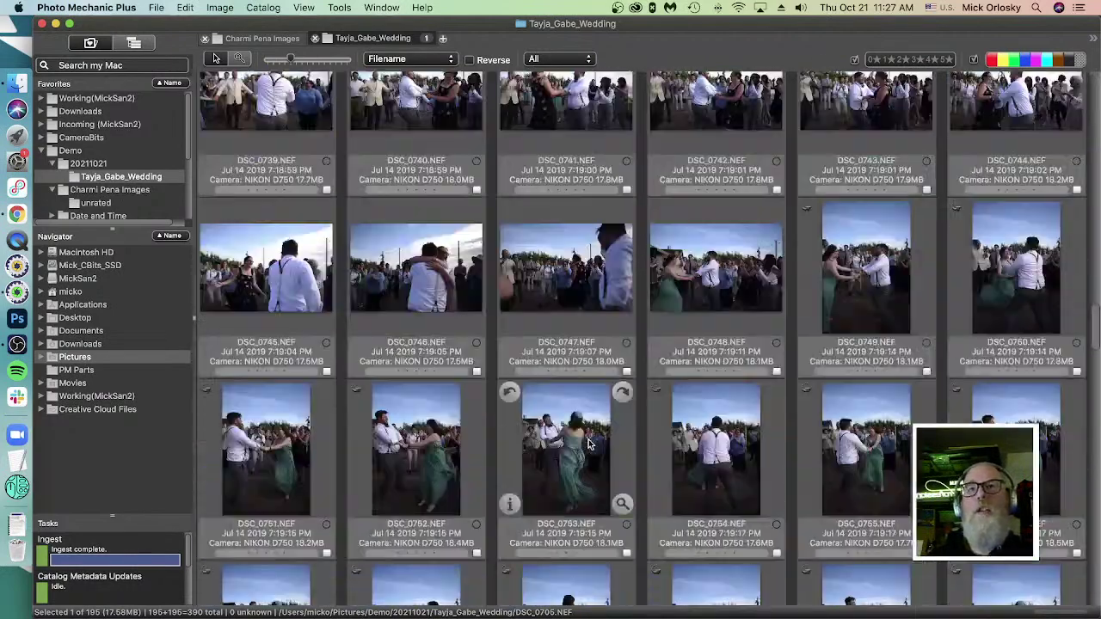
{"action": "scroll", "coordinate": [496, 370], "scroll_direction": "up", "scroll_amount": 9}
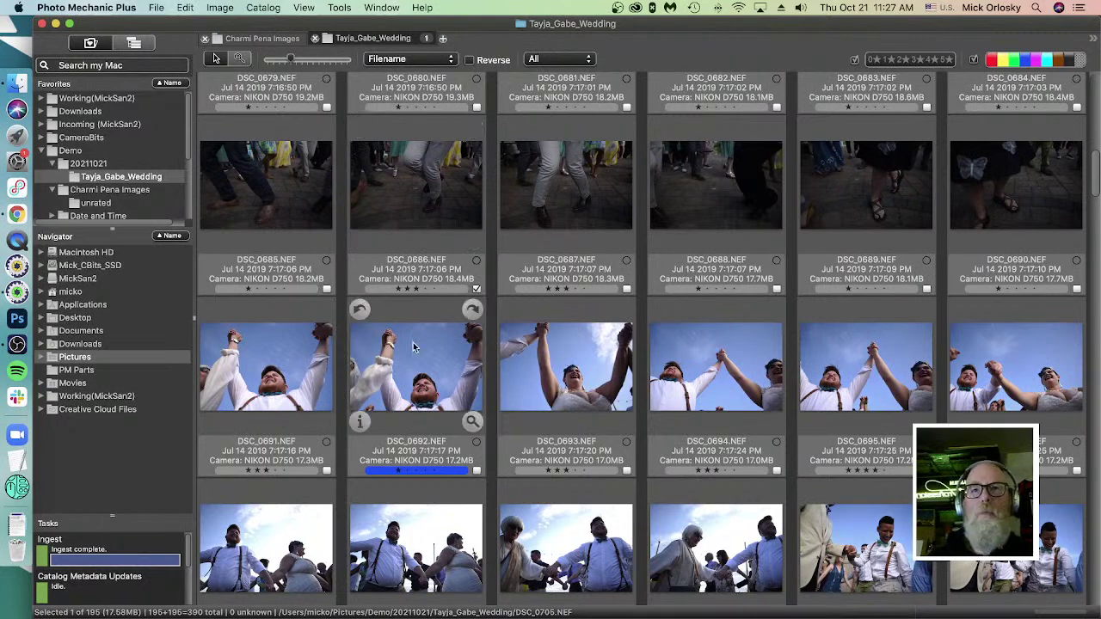
{"action": "scroll", "coordinate": [415, 344], "scroll_direction": "down", "scroll_amount": 2}
{"action": "scroll", "coordinate": [413, 346], "scroll_direction": "up", "scroll_amount": 3}
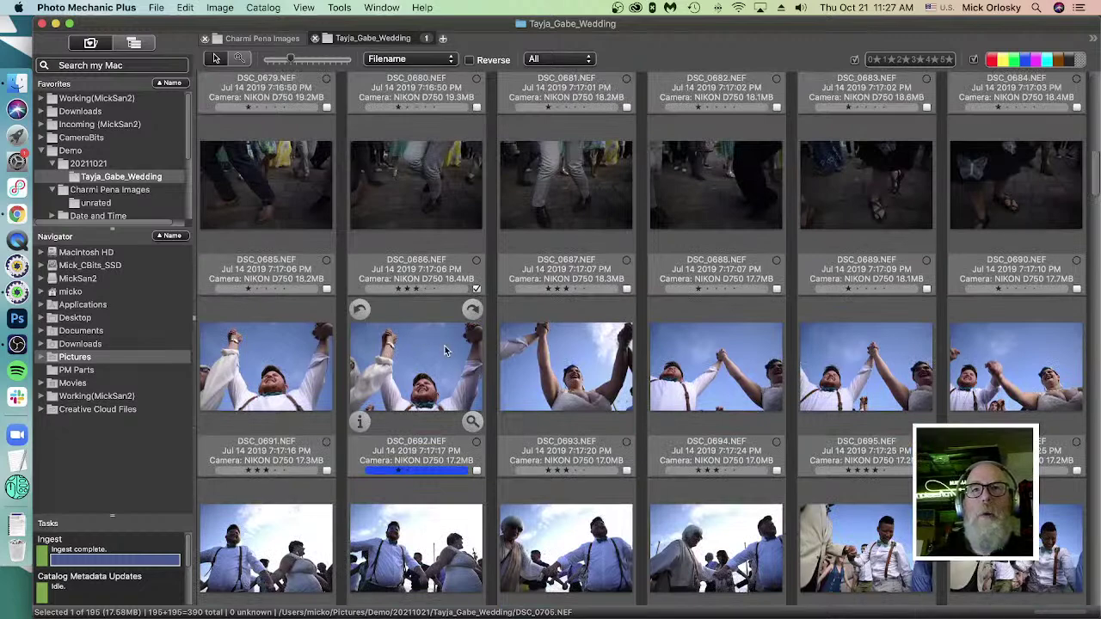
{"action": "left_click", "coordinate": [894, 60]}
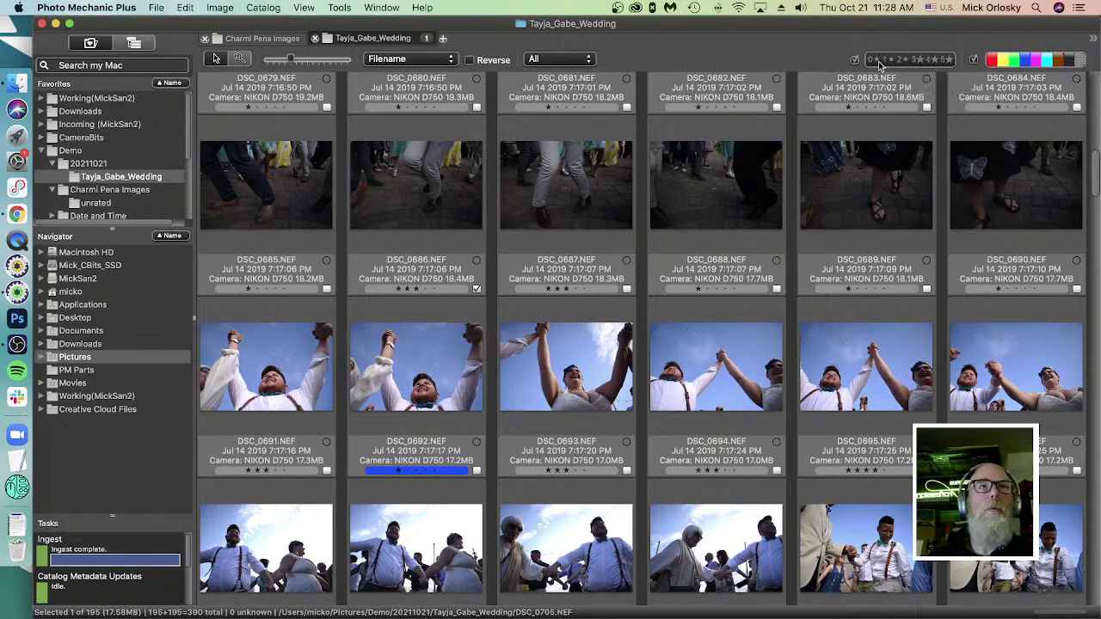
{"action": "left_click", "coordinate": [877, 61]}
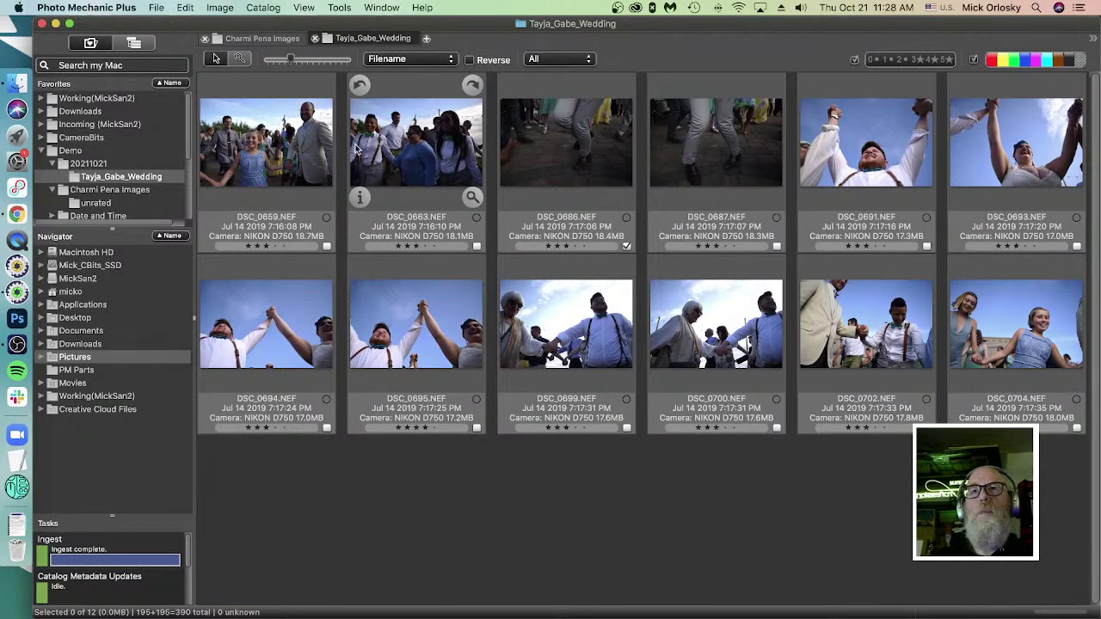
Step: Preview DSC_0695.NEF, view it in Photoshop's Camera Raw, then cancel and return to the filtered contact sheet
{"action": "double_click", "coordinate": [445, 354]}
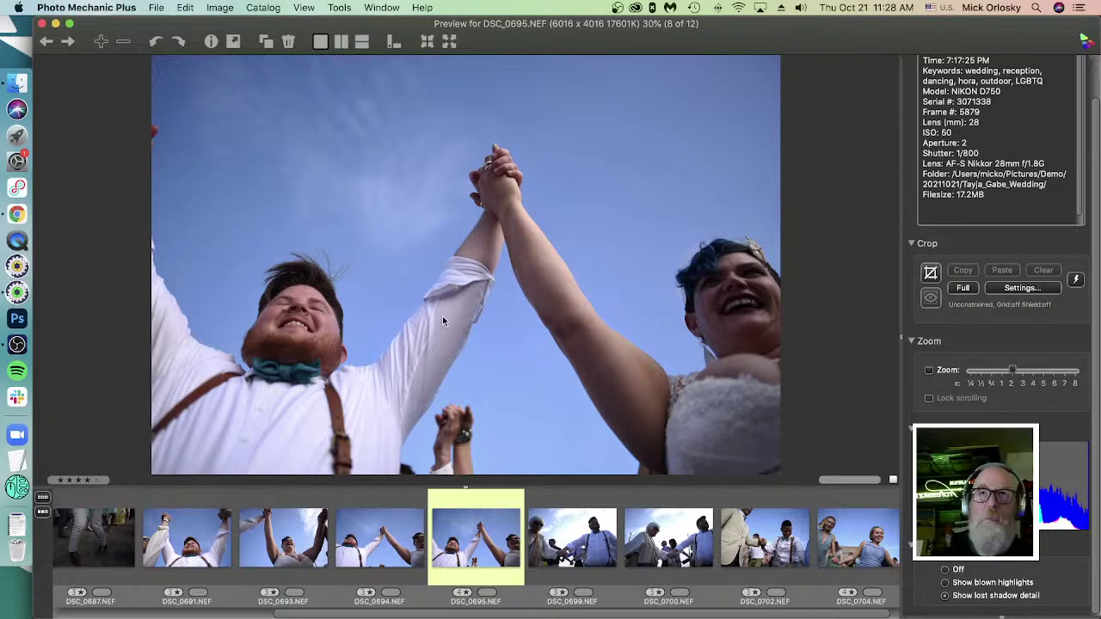
{"action": "key", "text": "Escape"}
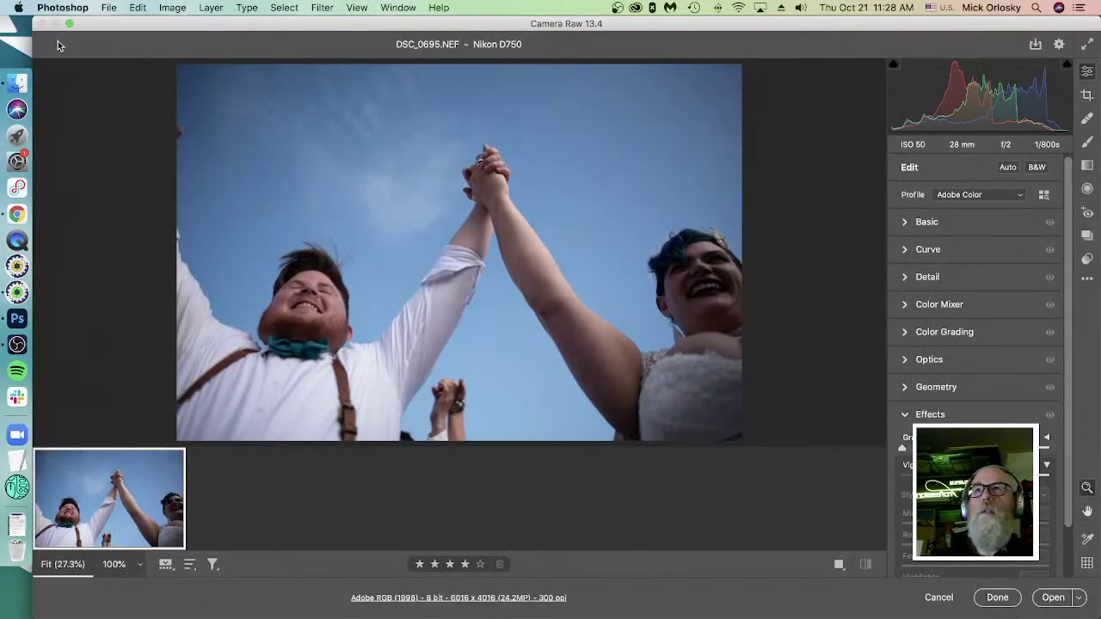
{"action": "left_click", "coordinate": [936, 596]}
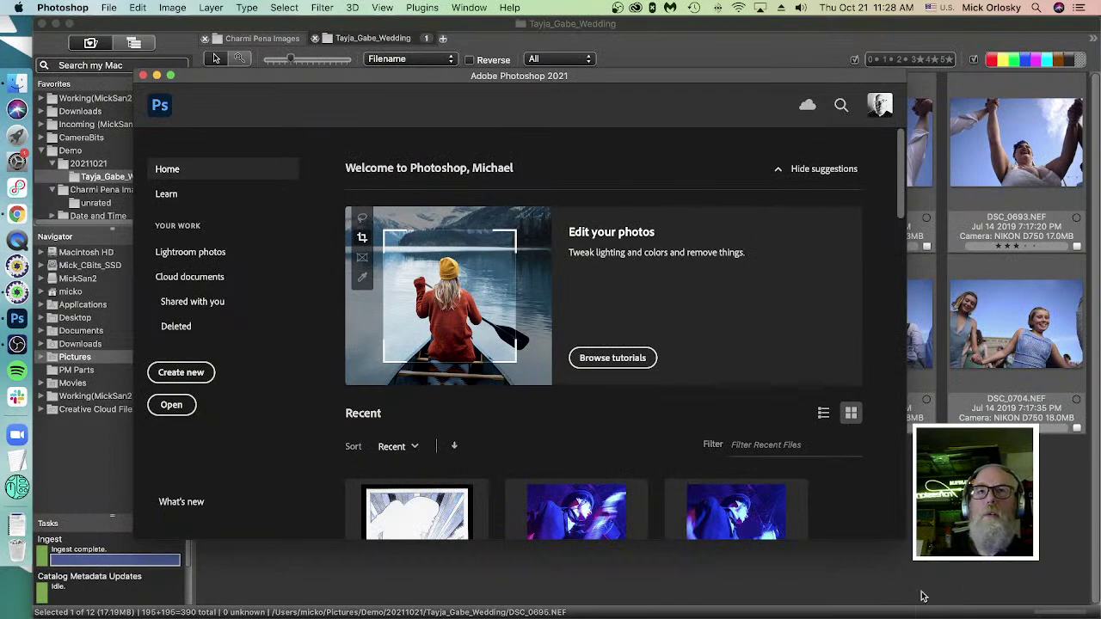
{"action": "left_click", "coordinate": [157, 76]}
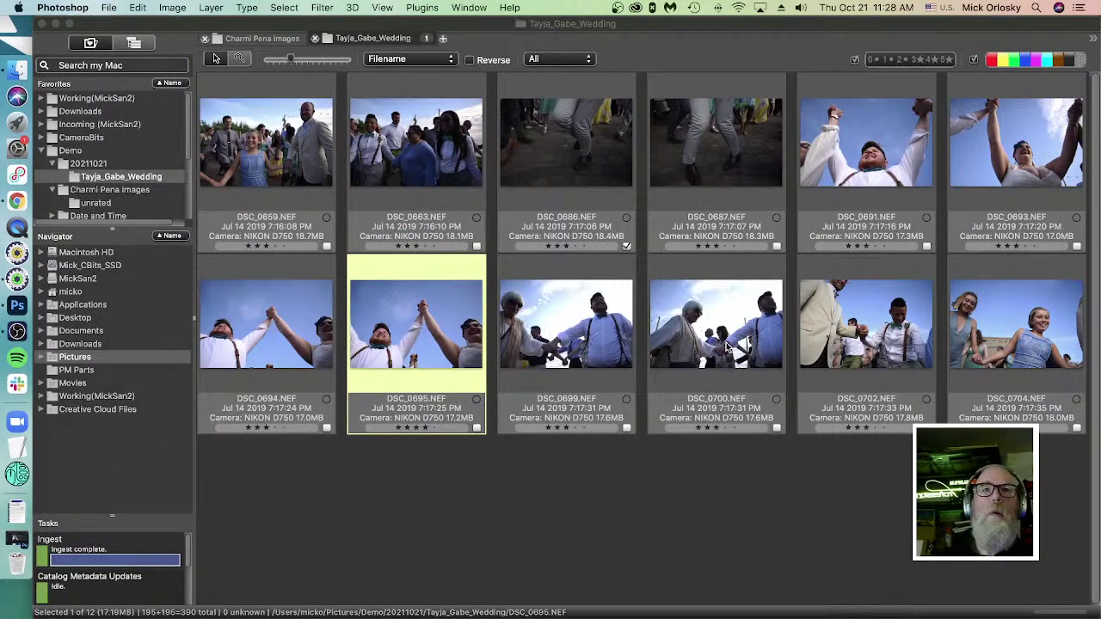
Step: Select all the filtered photos, open them together in Photoshop's Camera Raw, and display DSC_0691.NEF there
{"action": "left_click", "coordinate": [449, 261]}
{"action": "left_click", "coordinate": [322, 178]}
{"action": "key", "text": "super+a"}
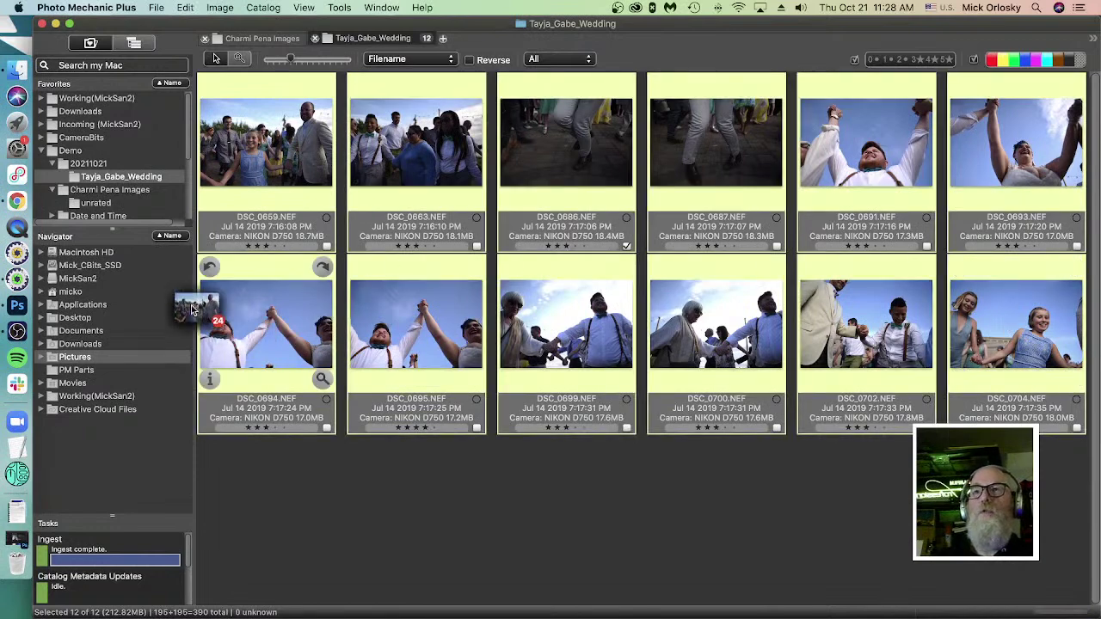
{"action": "left_click", "coordinate": [14, 314]}
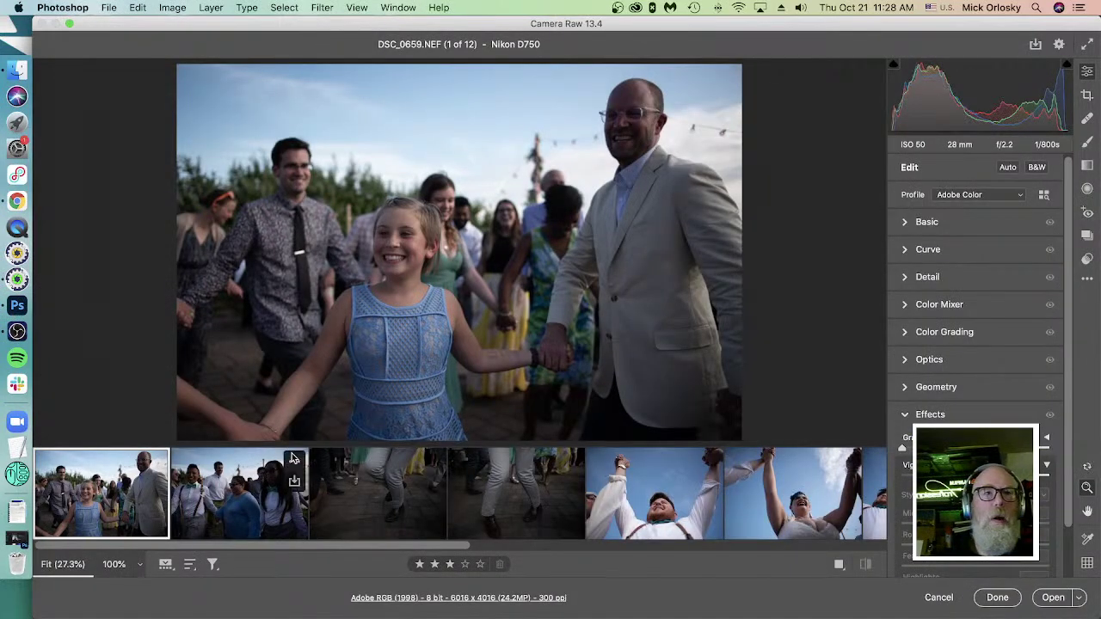
{"action": "left_click", "coordinate": [455, 486]}
{"action": "left_click", "coordinate": [649, 495]}
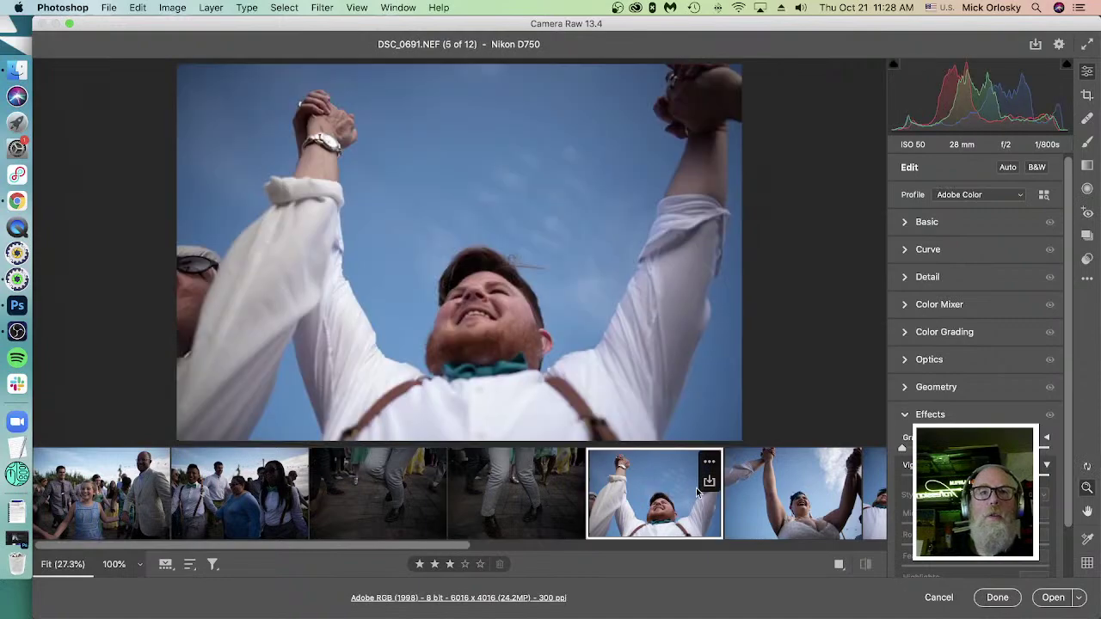
Step: Cancel Camera Raw, reopen all the selected photos in it, finish with Done, and deselect the photos in the contact sheet
{"action": "left_click", "coordinate": [939, 597]}
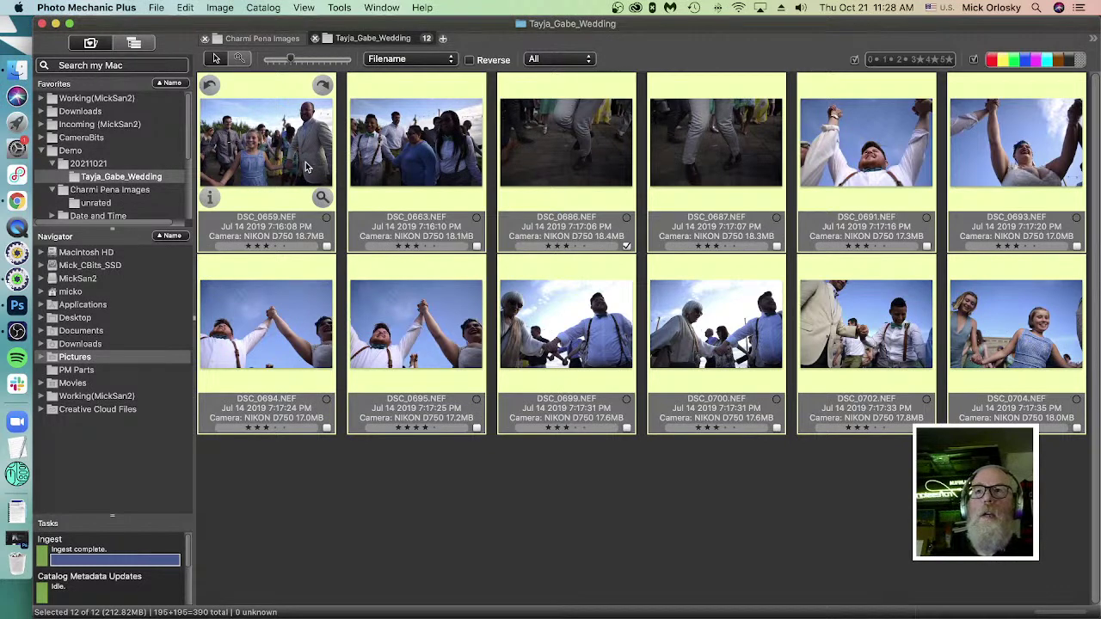
{"action": "key", "text": "super+e"}
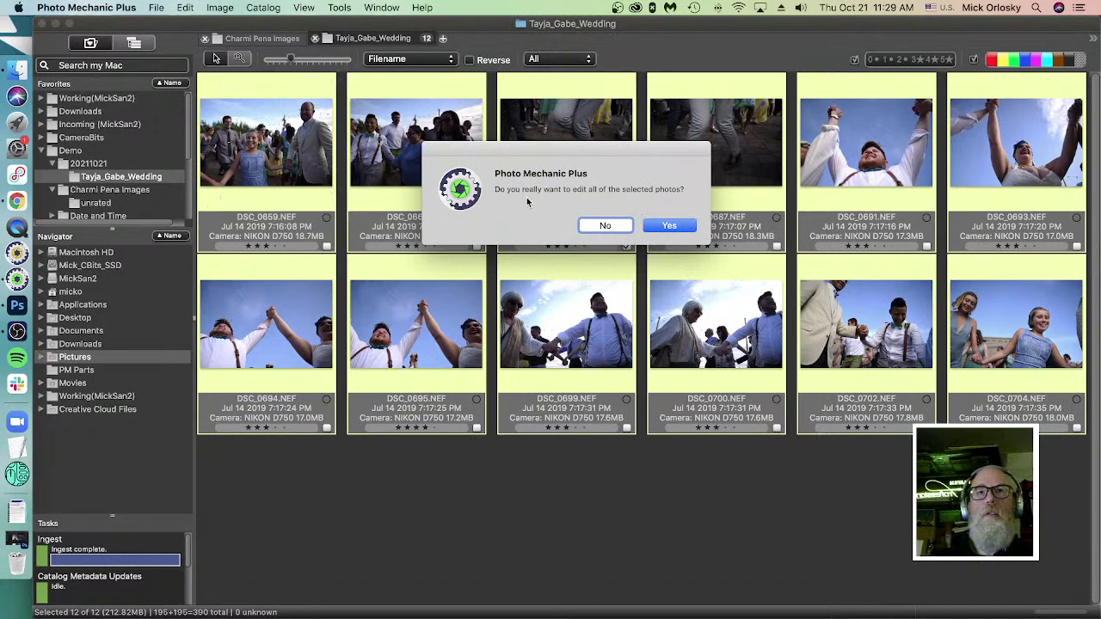
{"action": "left_click", "coordinate": [671, 226]}
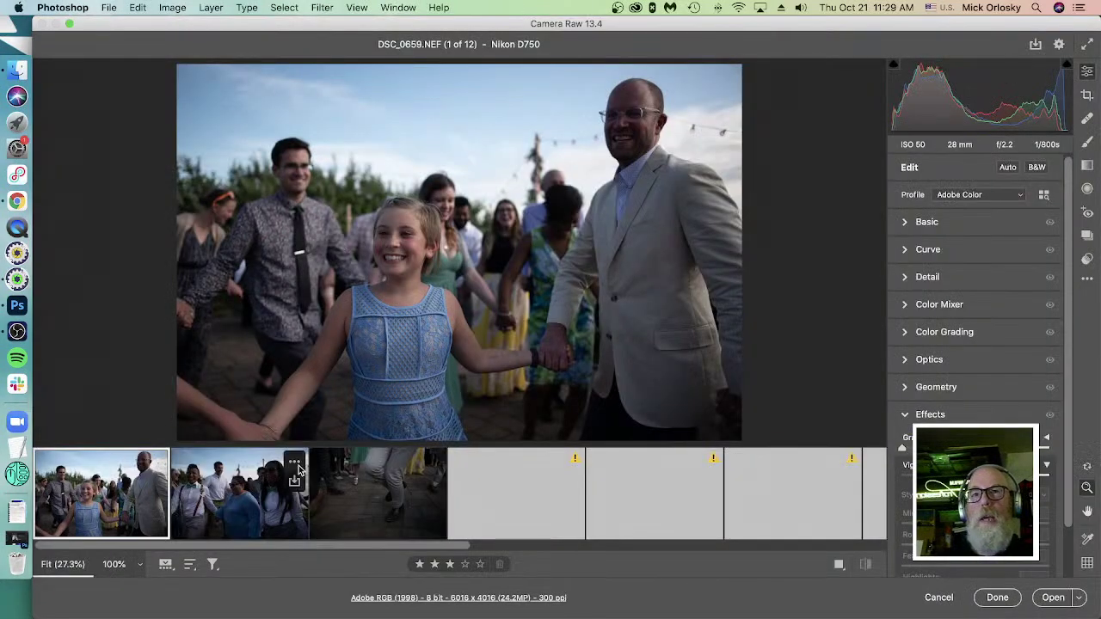
{"action": "left_click", "coordinate": [997, 600]}
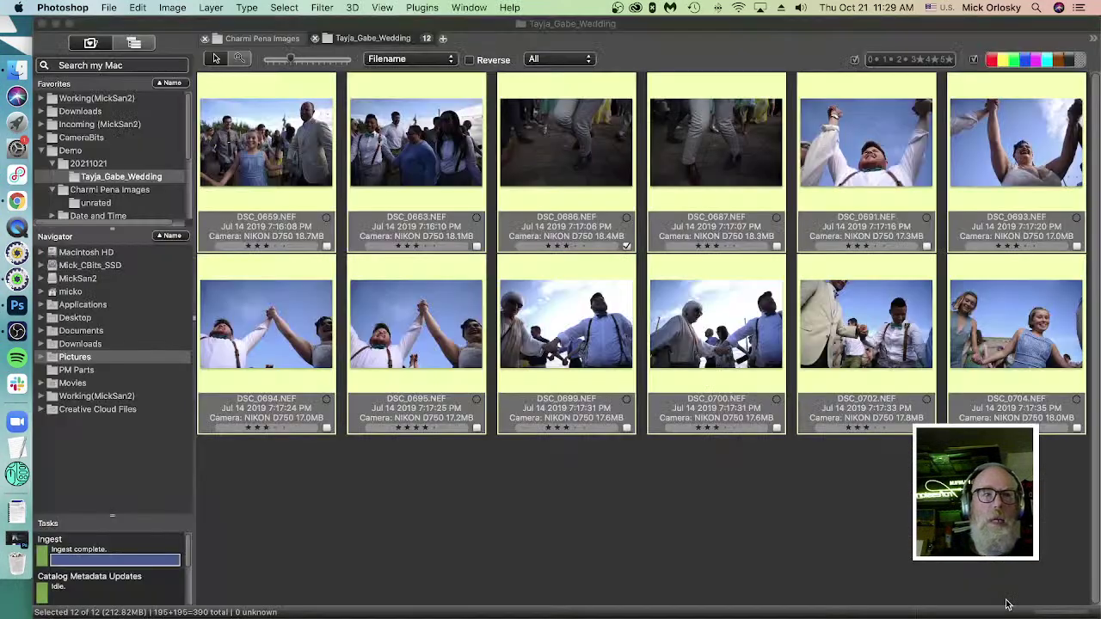
{"action": "left_click", "coordinate": [559, 482]}
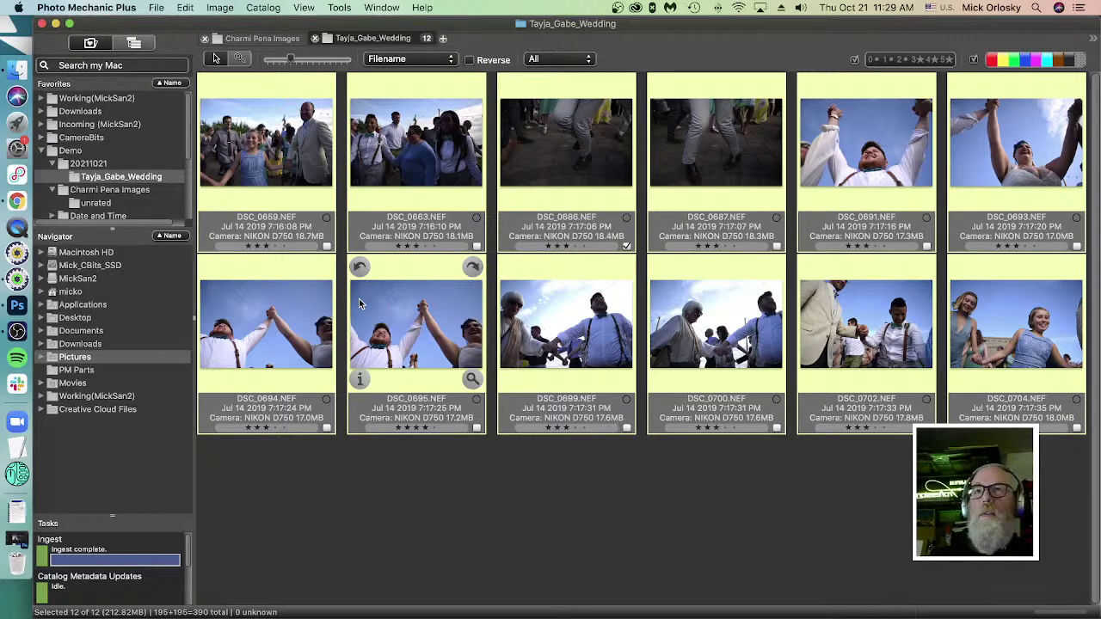
{"action": "left_click", "coordinate": [461, 483]}
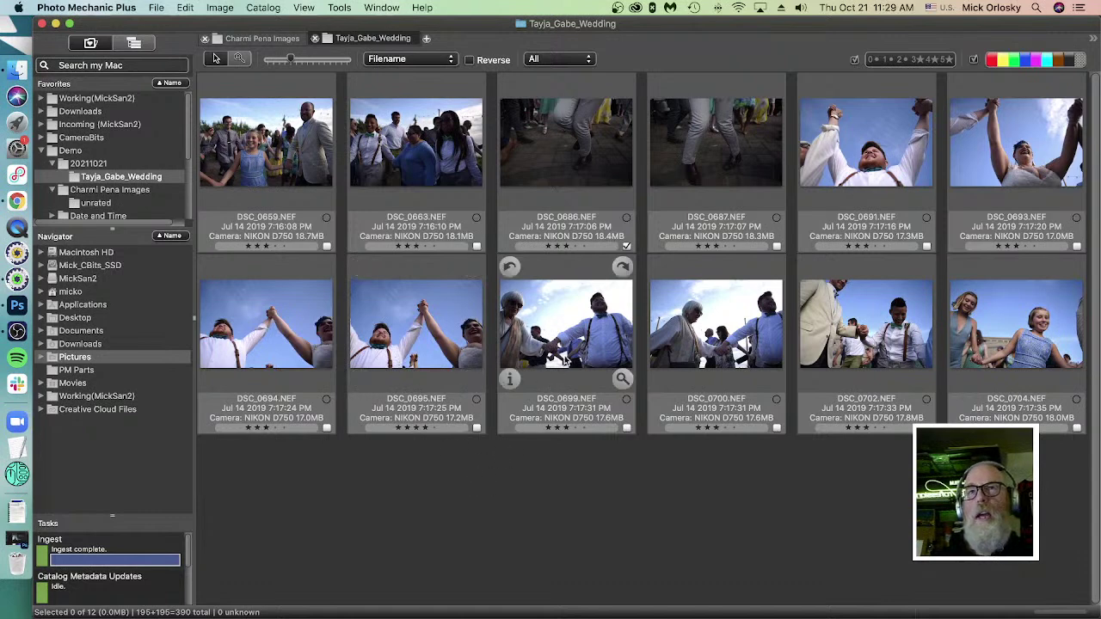
Step: Select DSC_0659.NEF through DSC_0691.NEF, open the File Uploader, and look over the available upload services
{"action": "left_click", "coordinate": [263, 183]}
{"action": "left_click", "coordinate": [873, 162], "text": "shift"}
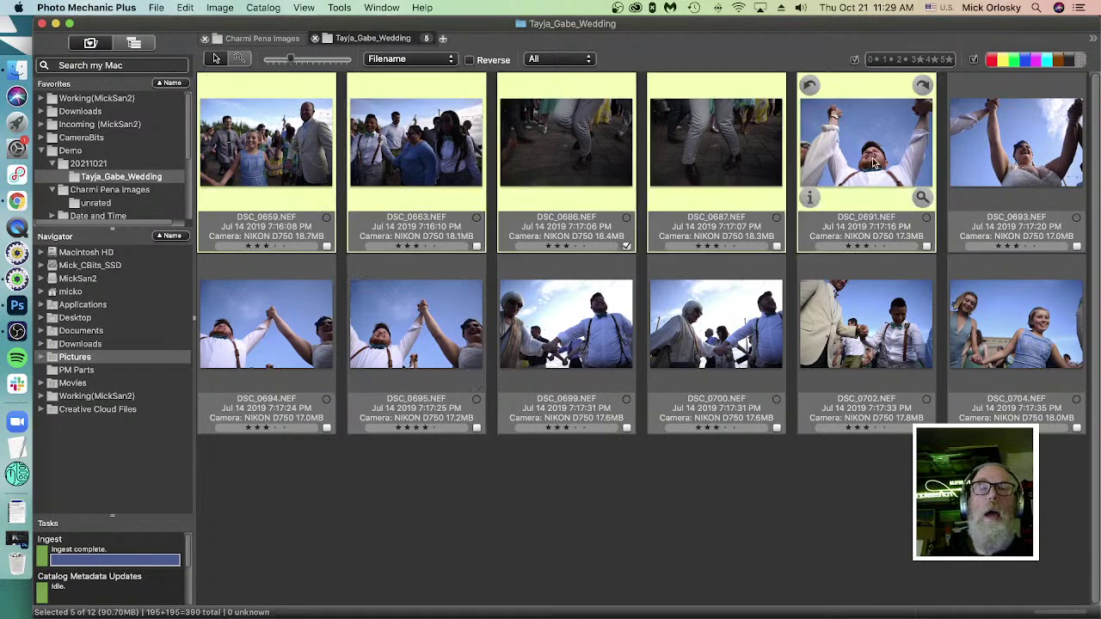
{"action": "left_click", "coordinate": [161, 7]}
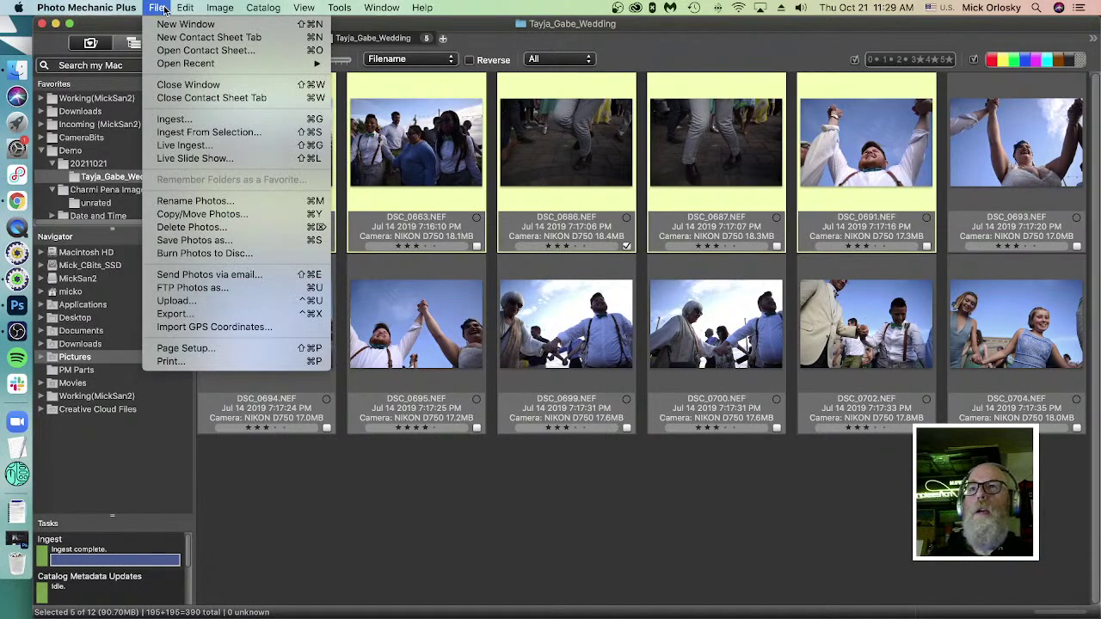
{"action": "left_click", "coordinate": [191, 303]}
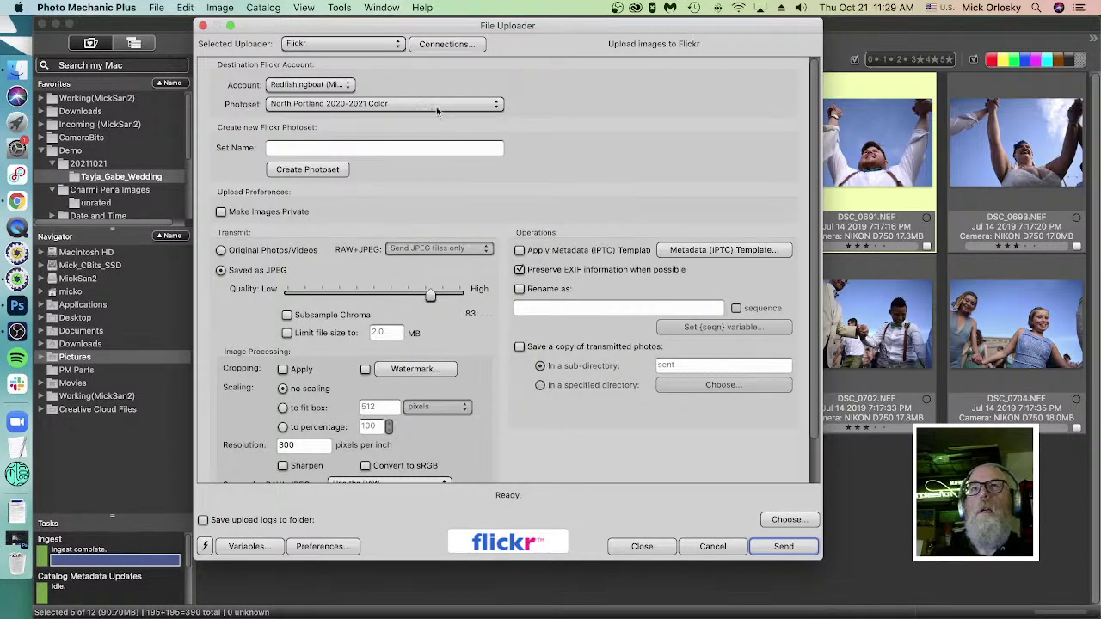
{"action": "left_click", "coordinate": [314, 44]}
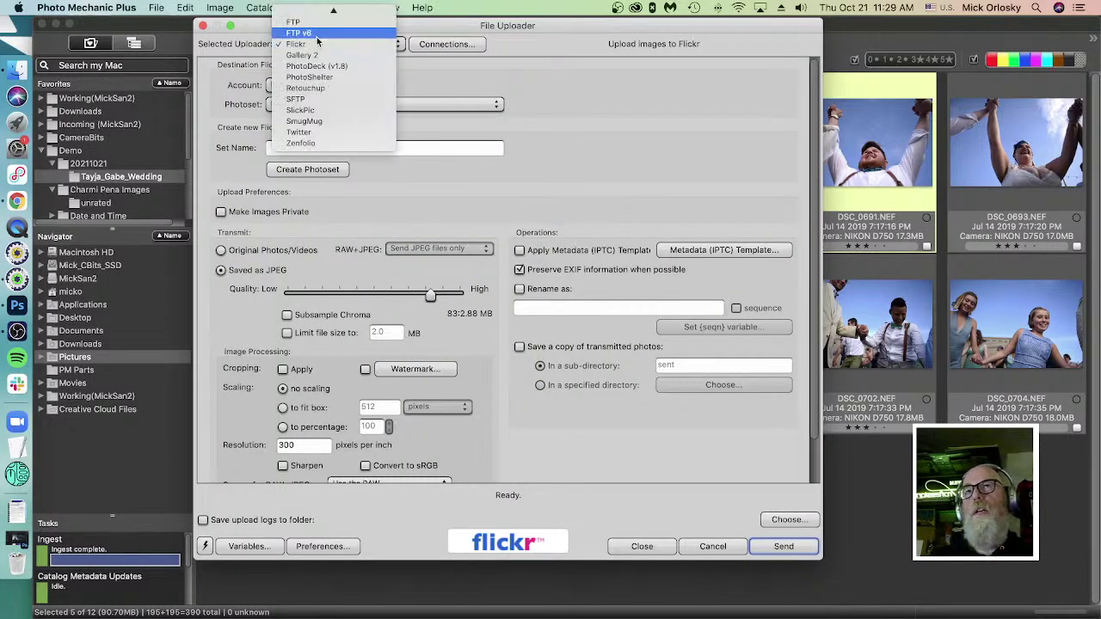
{"action": "scroll", "coordinate": [314, 45], "scroll_direction": "up", "scroll_amount": 3}
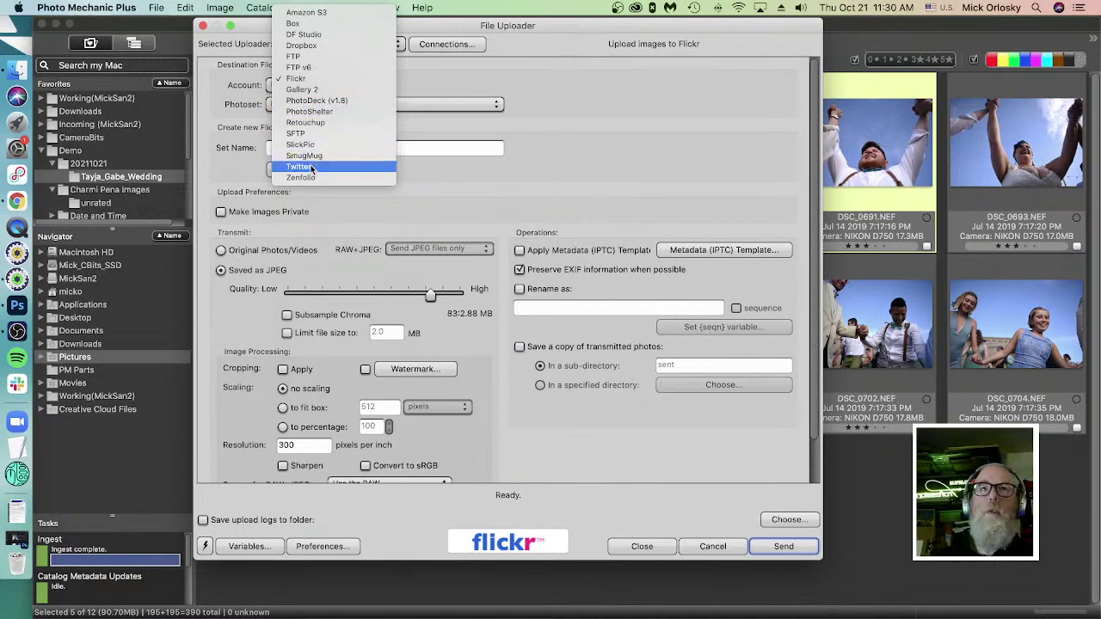
{"action": "left_click", "coordinate": [551, 104]}
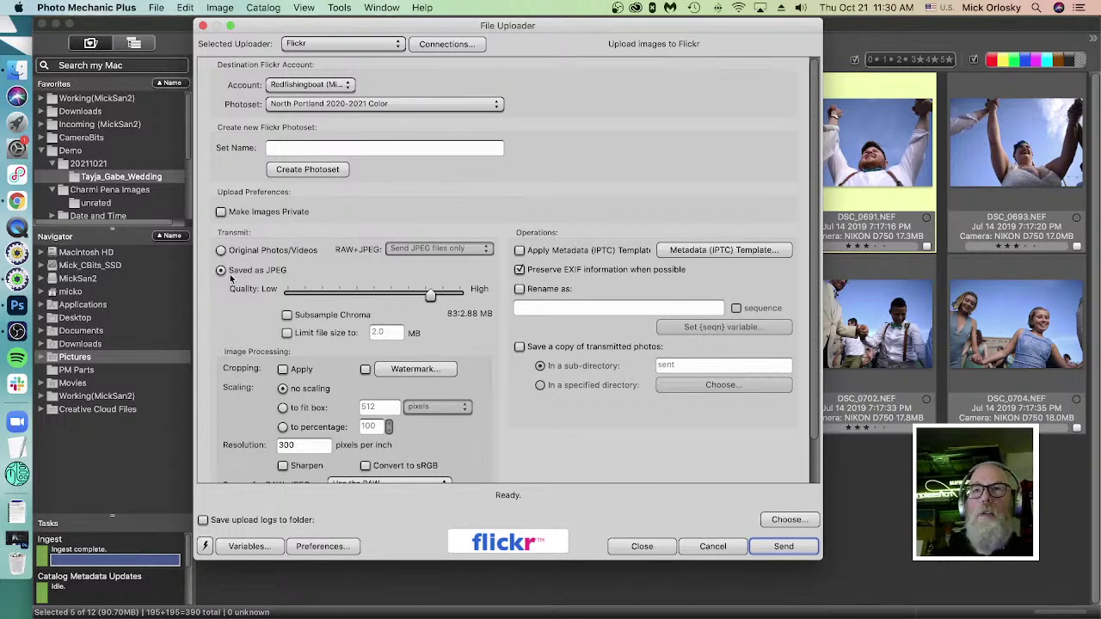
Step: Set the Flickr upload to scale images to fit a 1400-pixel box and switch the uploader to Amazon S3
{"action": "left_click", "coordinate": [283, 407]}
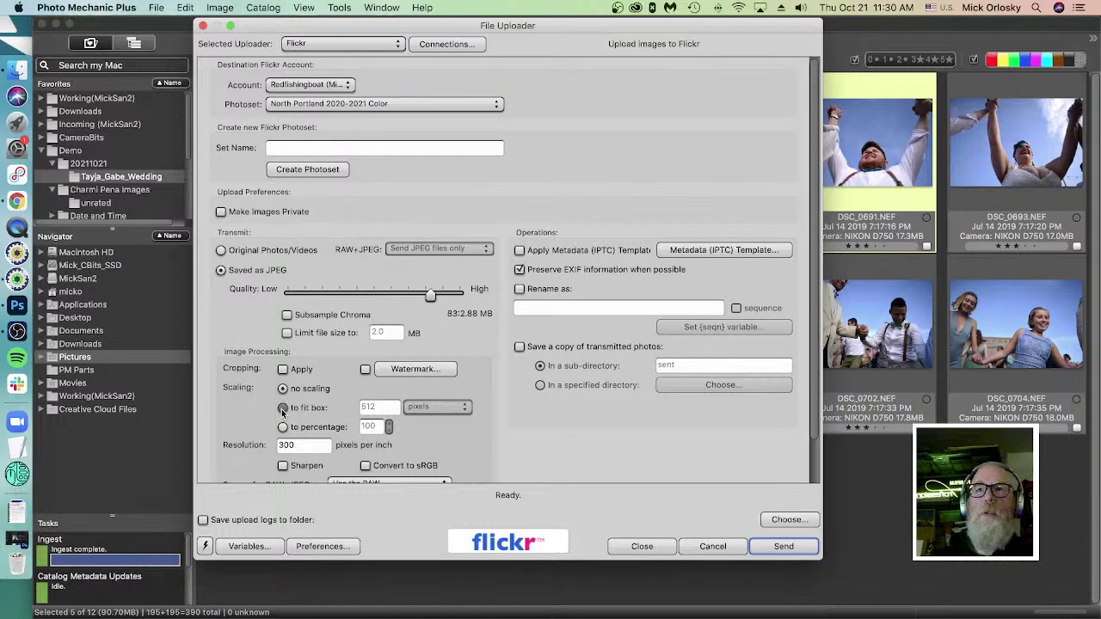
{"action": "type", "text": "1400"}
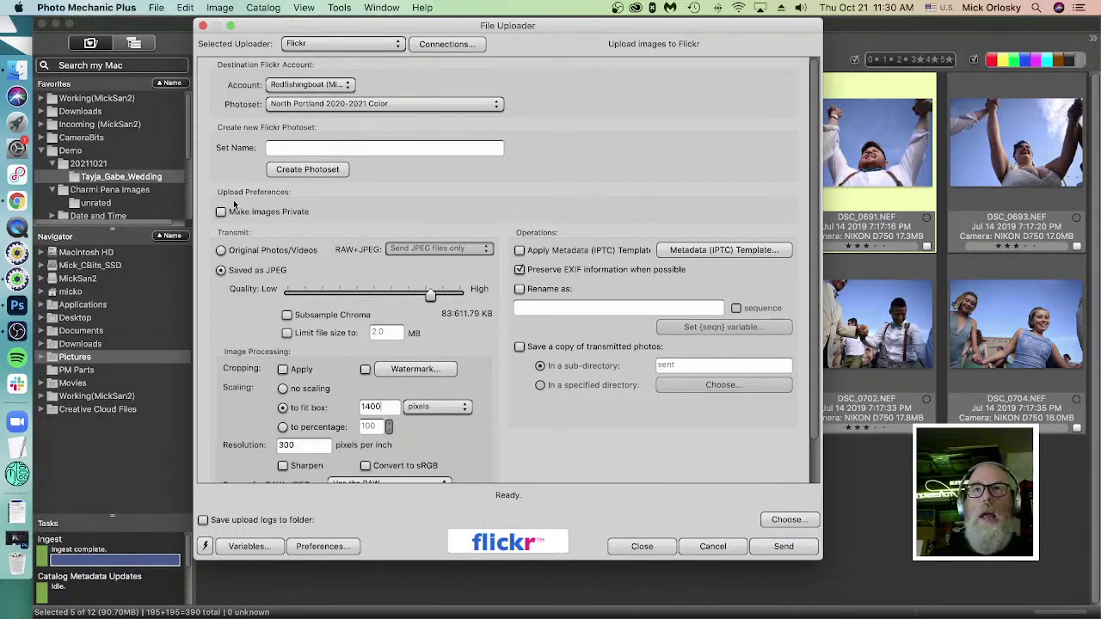
{"action": "left_click", "coordinate": [342, 43]}
{"action": "left_click", "coordinate": [342, 41]}
{"action": "left_click", "coordinate": [343, 41]}
{"action": "left_click", "coordinate": [305, 43]}
{"action": "left_click", "coordinate": [342, 43]}
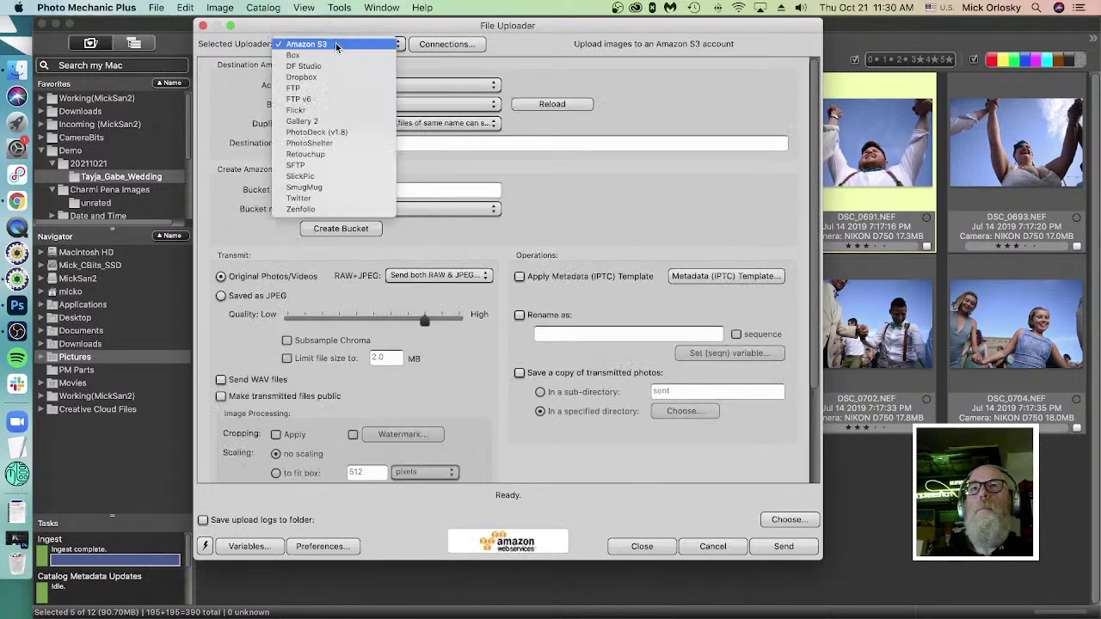
Step: Switch the uploader to FTP and set it to send JPEGs scaled to fit a 1400-pixel box
{"action": "left_click", "coordinate": [310, 92]}
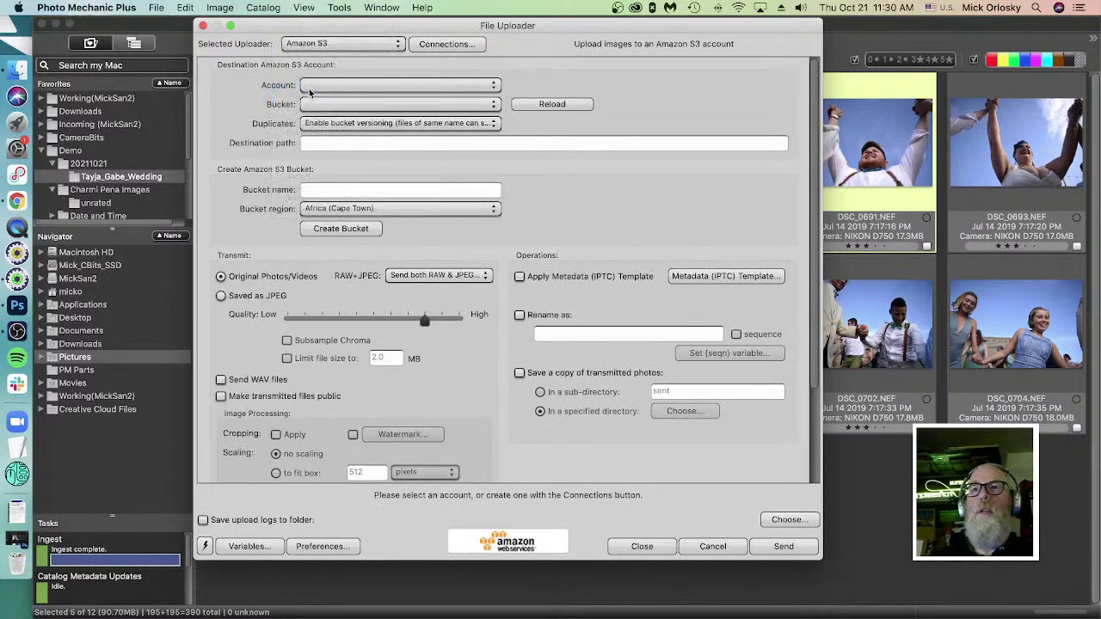
{"action": "left_click", "coordinate": [222, 169]}
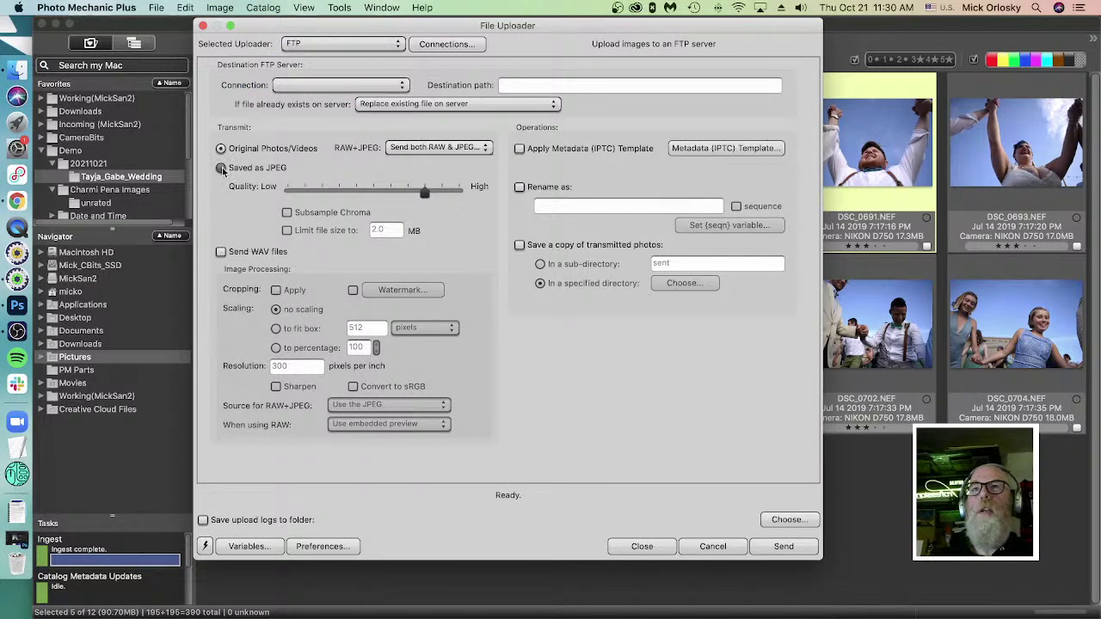
{"action": "left_click", "coordinate": [275, 328]}
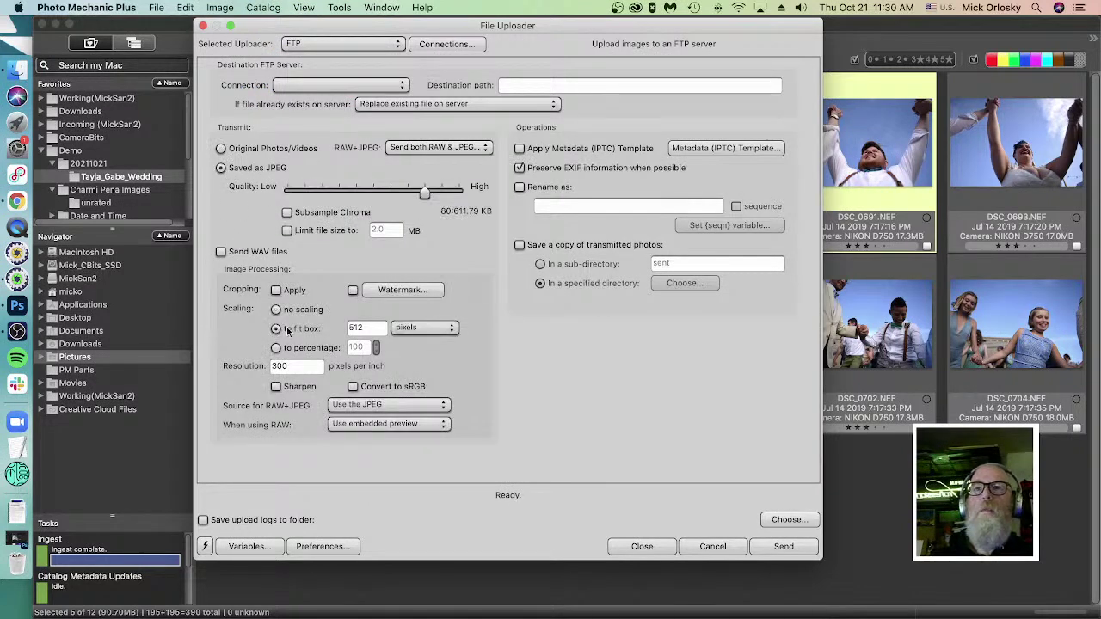
{"action": "left_click_drag", "start_coordinate": [386, 333], "coordinate": [320, 328]}
{"action": "type", "text": "1400"}
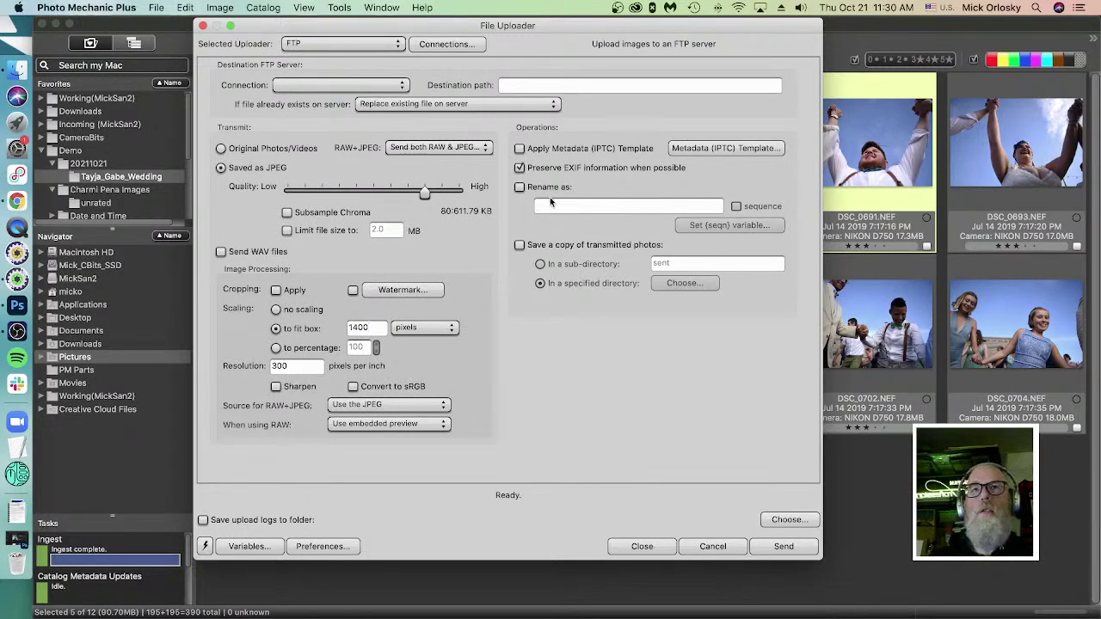
Step: Turn off preserving EXIF information and turn on renaming for the FTP upload, and cancel the File Uploader
{"action": "left_click", "coordinate": [519, 168]}
{"action": "left_click", "coordinate": [519, 186]}
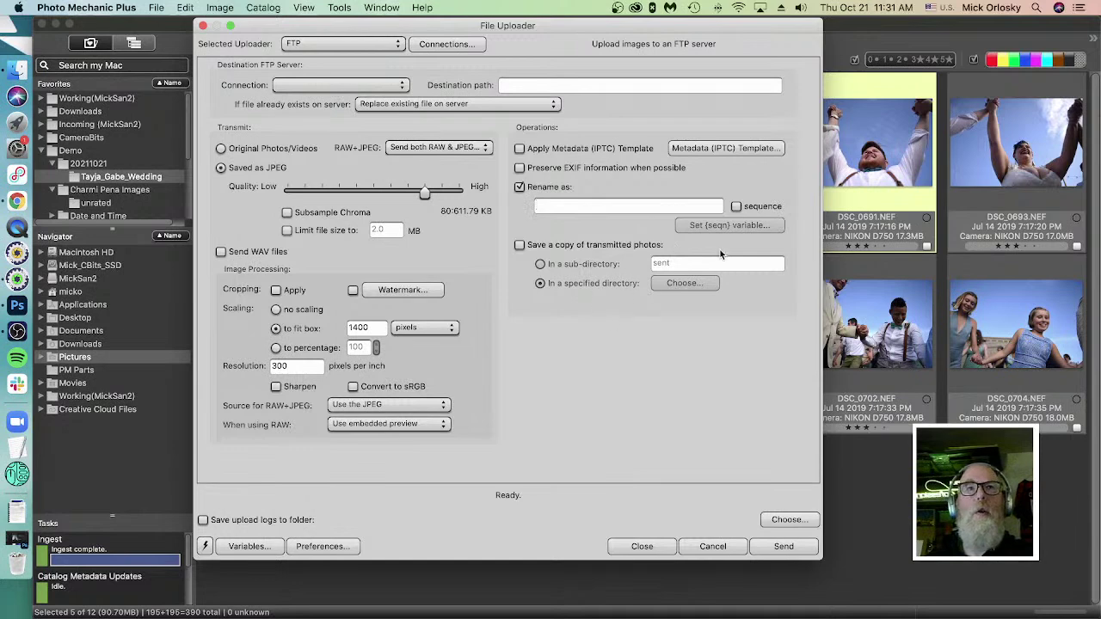
{"action": "left_click", "coordinate": [521, 246]}
{"action": "left_click", "coordinate": [517, 247]}
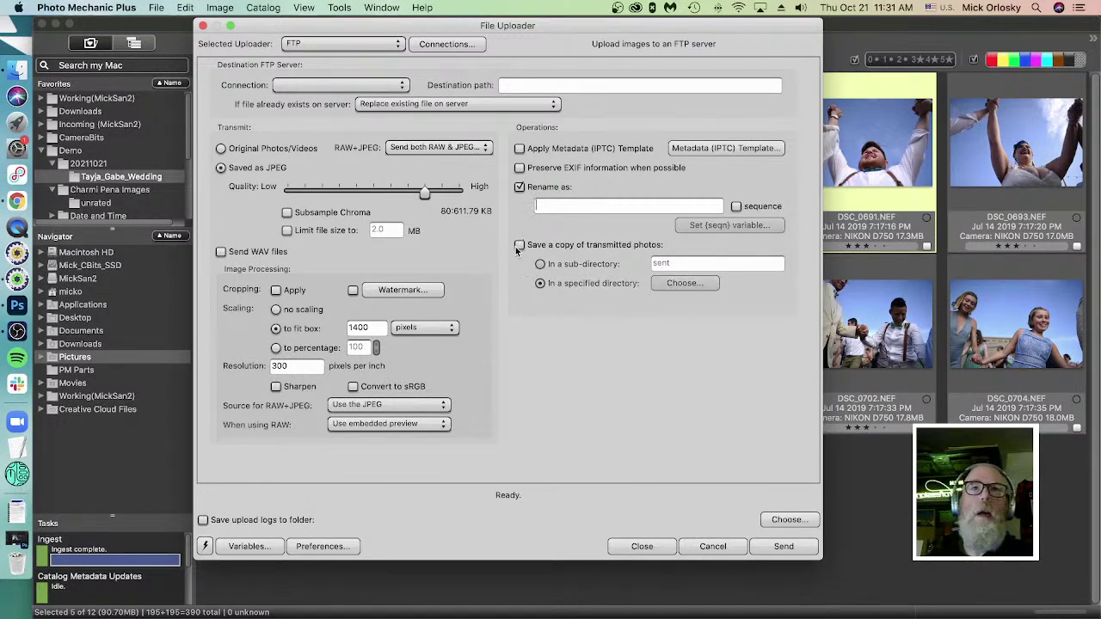
{"action": "left_click", "coordinate": [722, 547]}
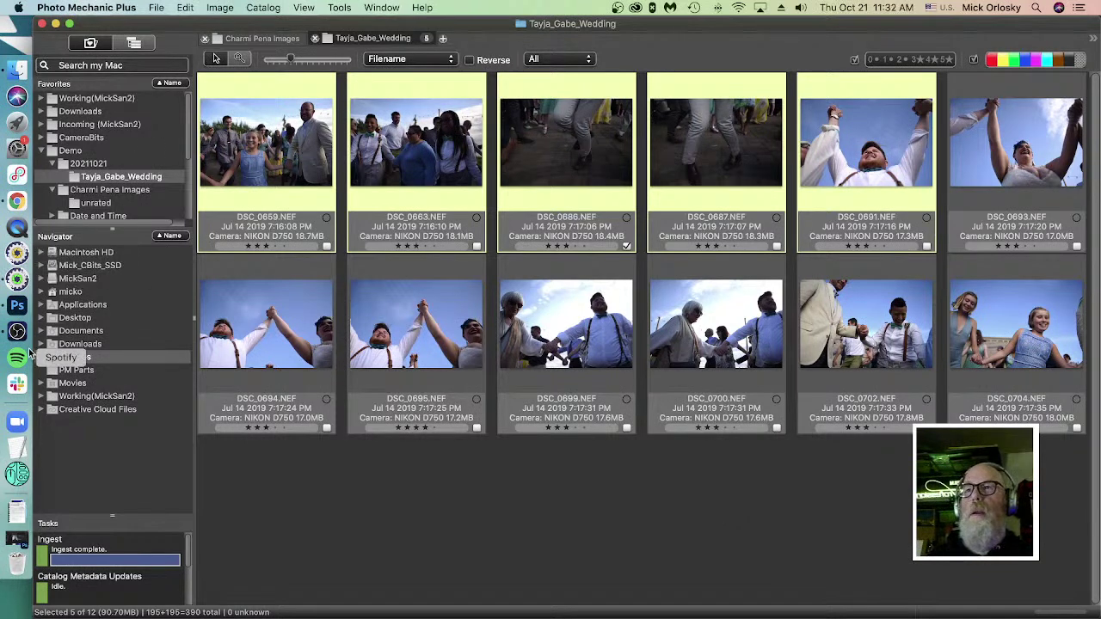
{"action": "right_click", "coordinate": [22, 490]}
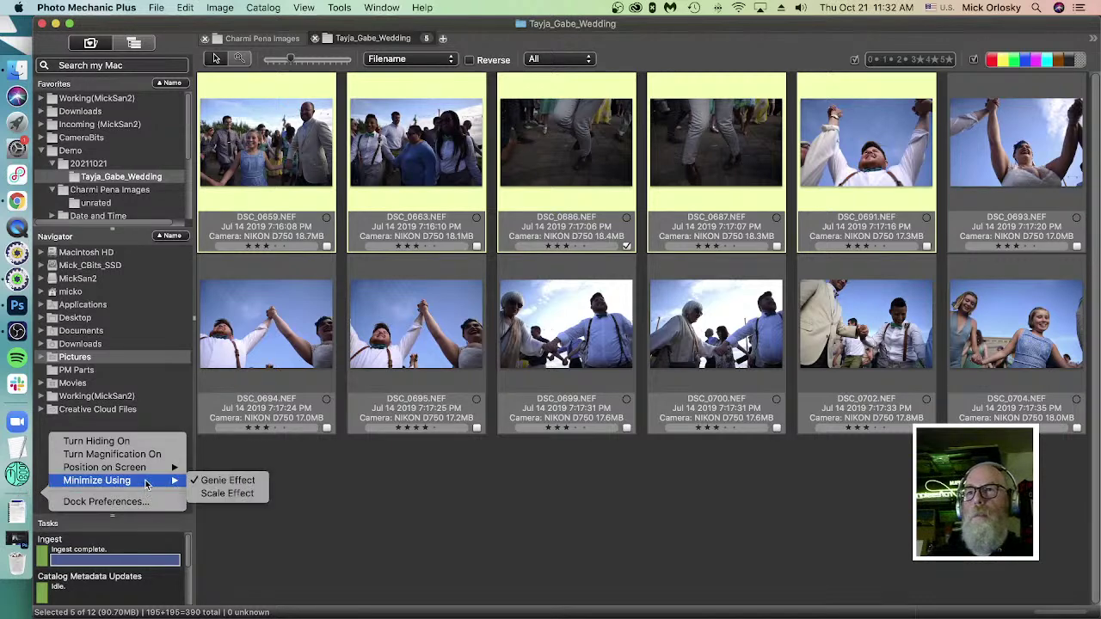
{"action": "mouse_move", "coordinate": [147, 473]}
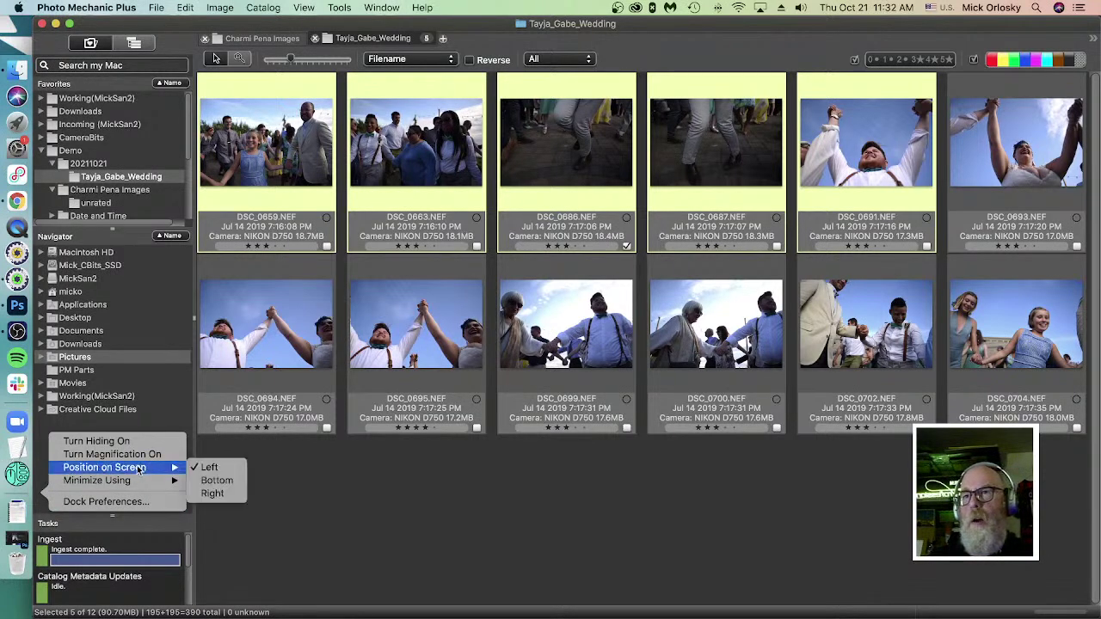
{"action": "left_click", "coordinate": [278, 484]}
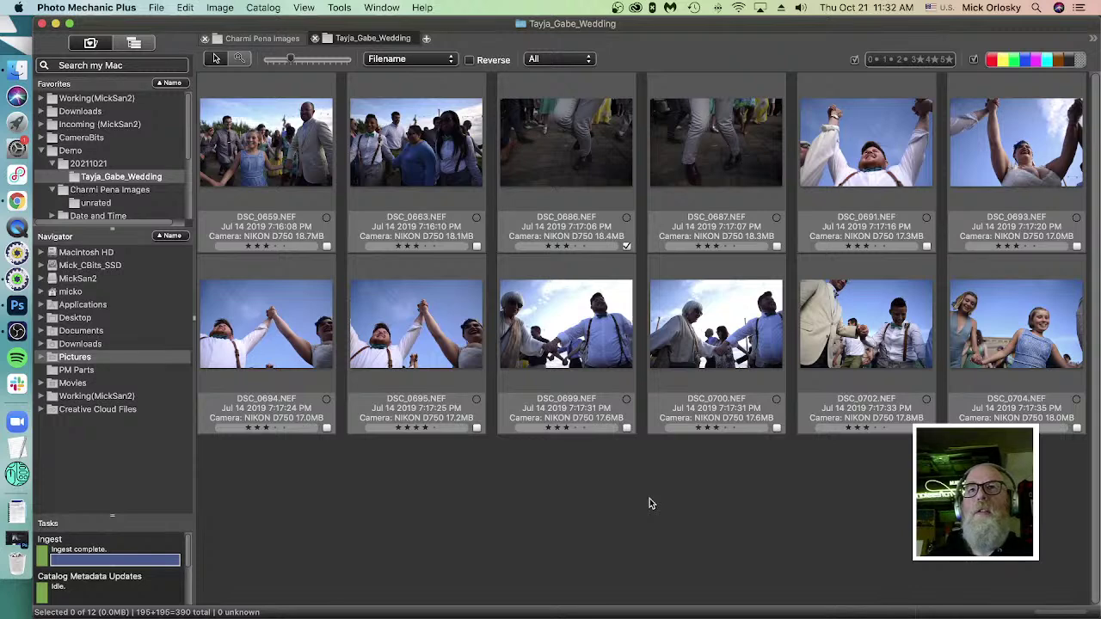
Step: Review the IPTC metadata of DSC_0659.NEF and close its info window without saving
{"action": "left_click", "coordinate": [299, 182]}
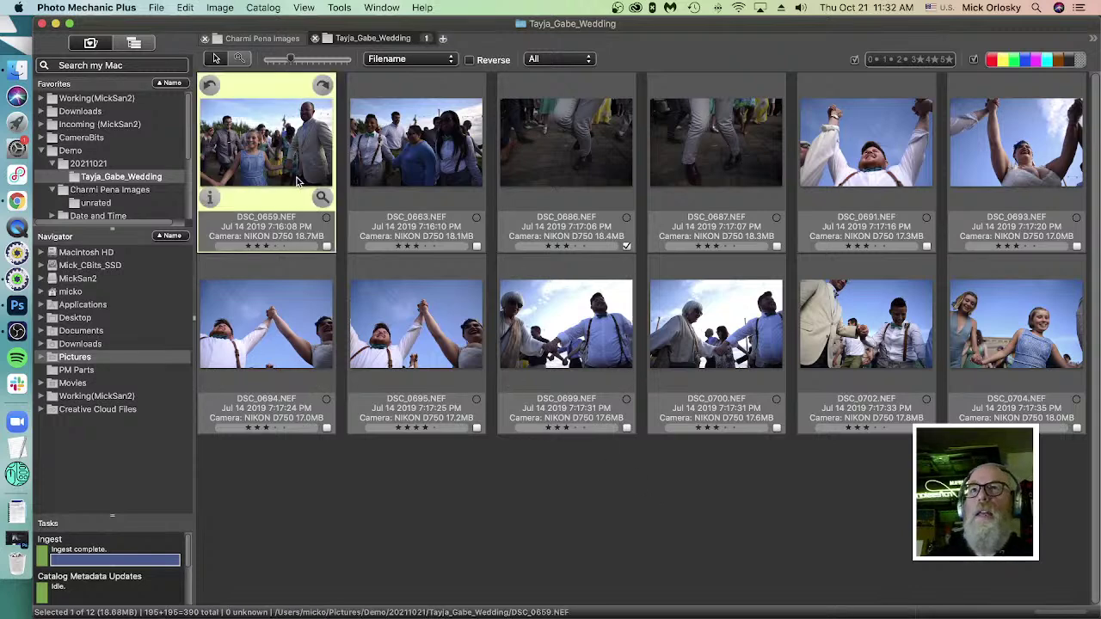
{"action": "key", "text": "super+i"}
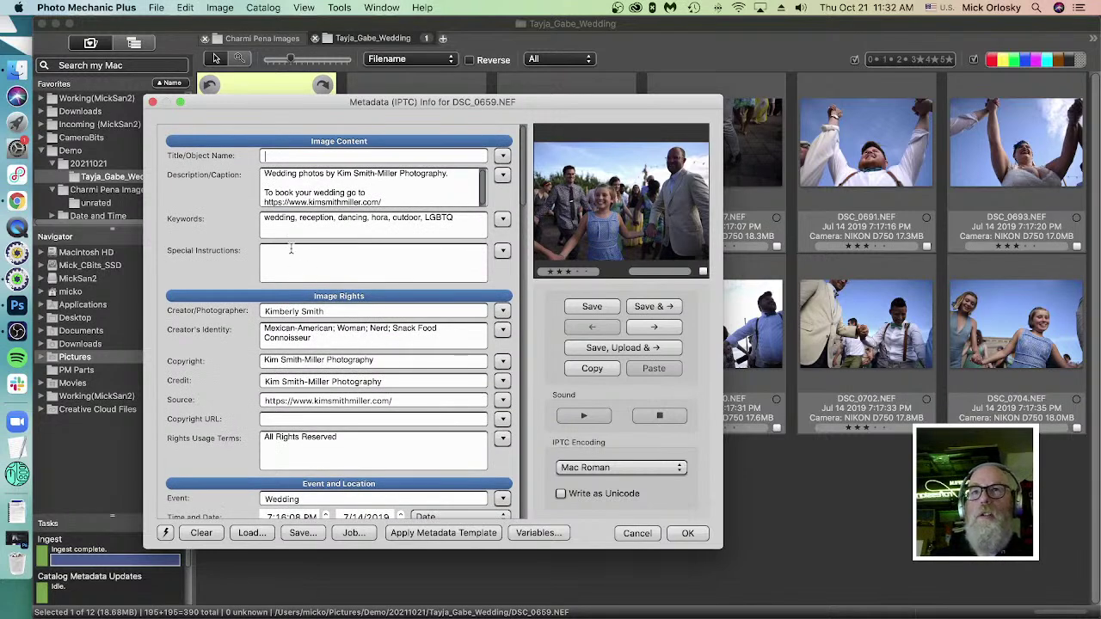
{"action": "left_click", "coordinate": [635, 534]}
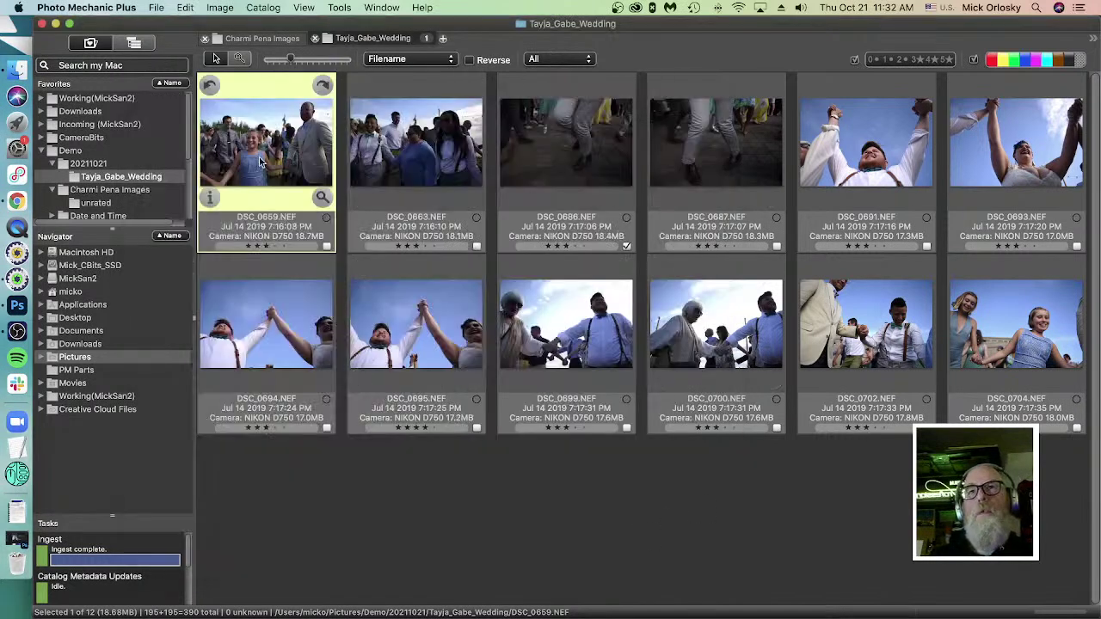
Step: Select and deselect the whole contact sheet, and repeat this using the range DSC_0659.NEF through DSC_0704.NEF
{"action": "key", "text": "super+a"}
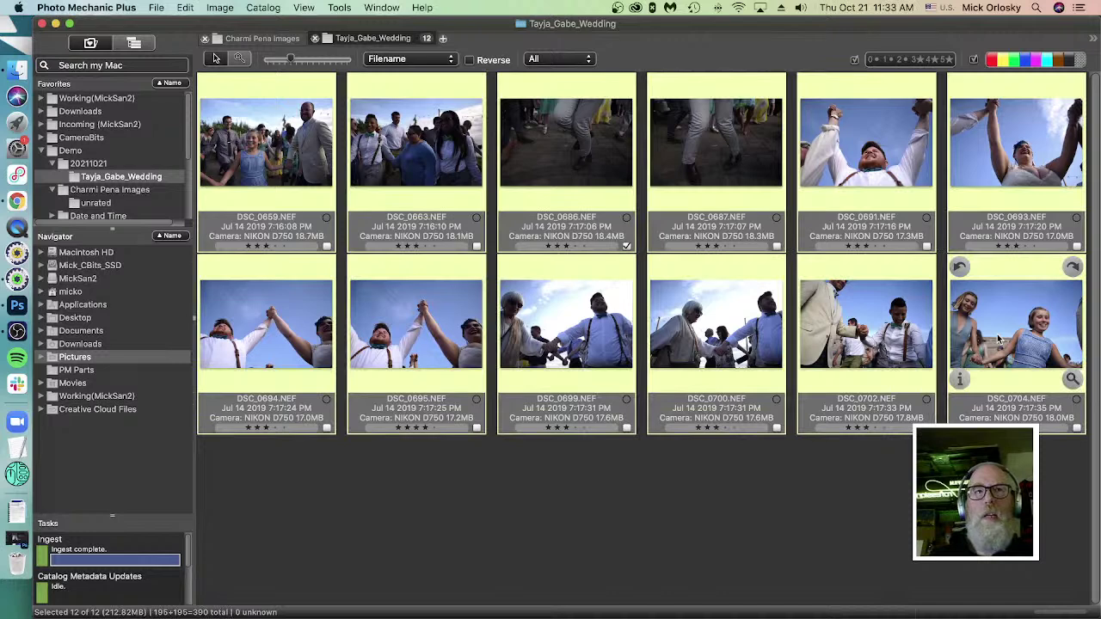
{"action": "left_click", "coordinate": [769, 491]}
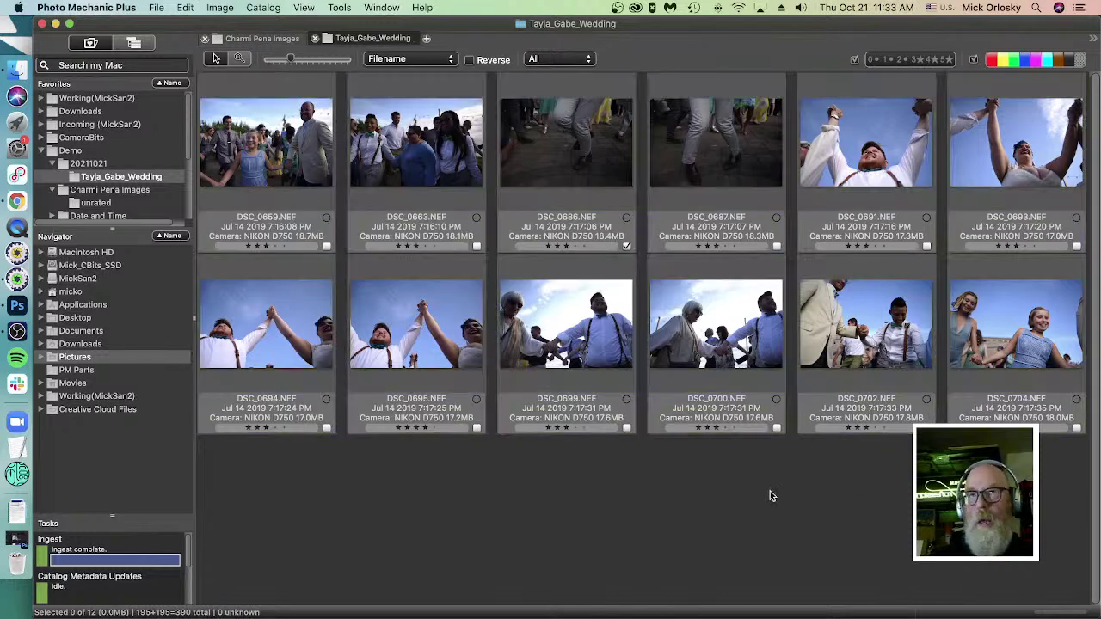
{"action": "left_click", "coordinate": [250, 139]}
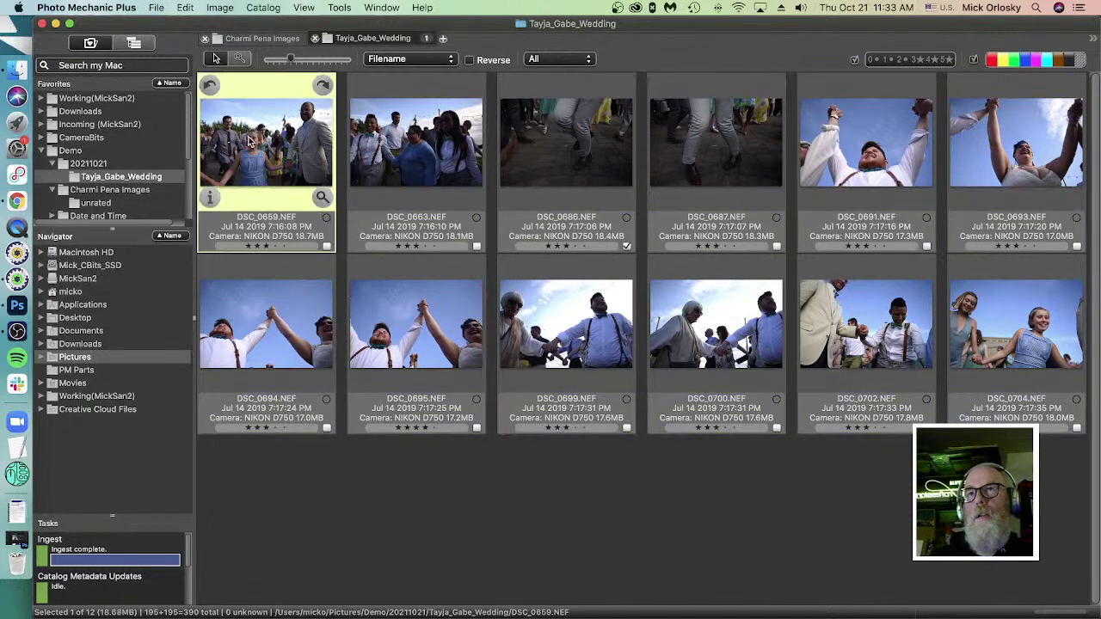
{"action": "left_click", "coordinate": [1034, 344], "text": "shift"}
{"action": "key", "text": "super+d"}
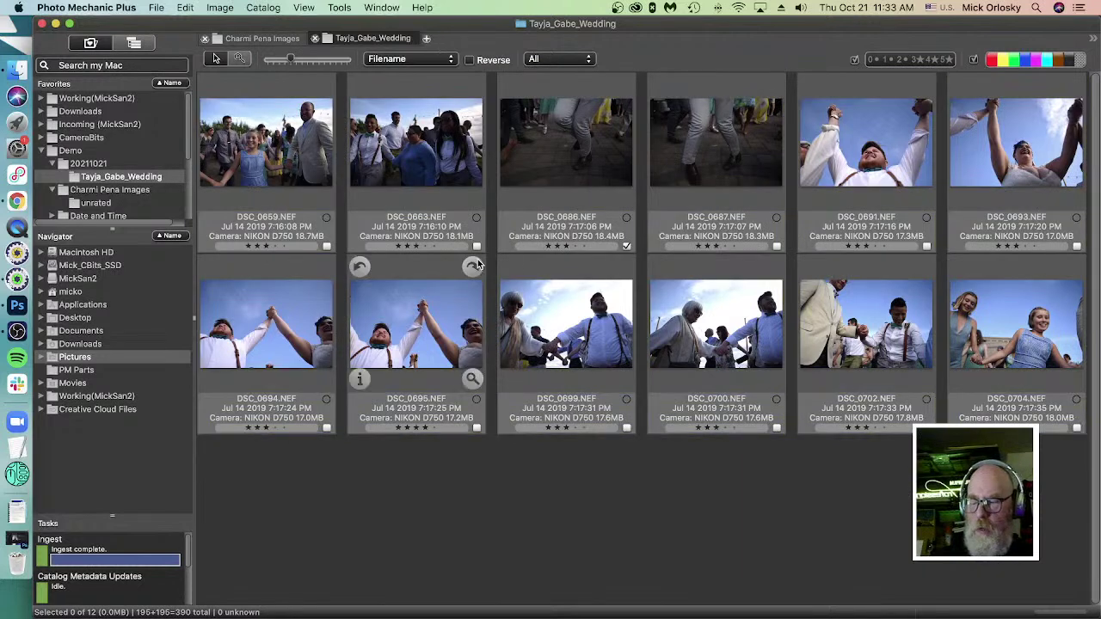
Step: Select all the filtered photos, open the Metadata (IPTC) Template for them, and clear all its fields
{"action": "key", "text": "super+a"}
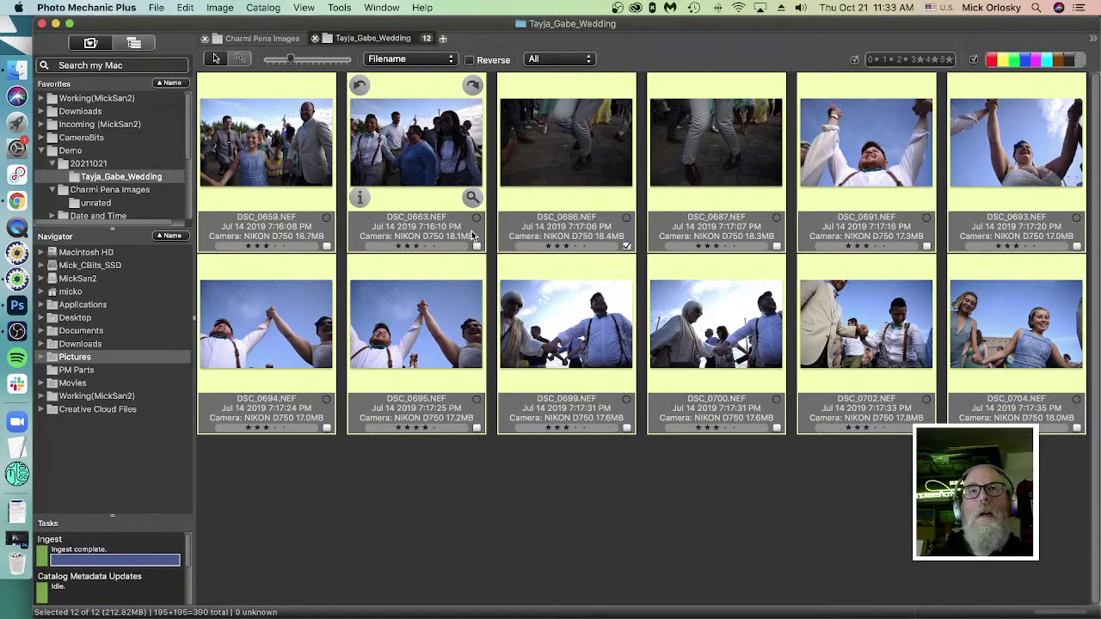
{"action": "key", "text": "super+i"}
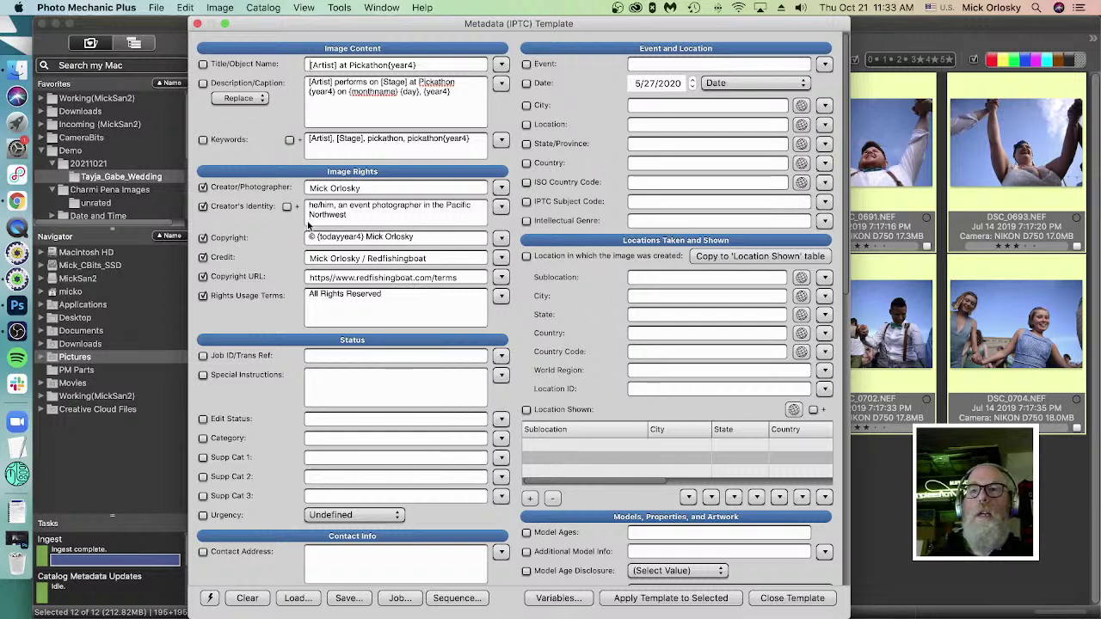
{"action": "left_click", "coordinate": [249, 600]}
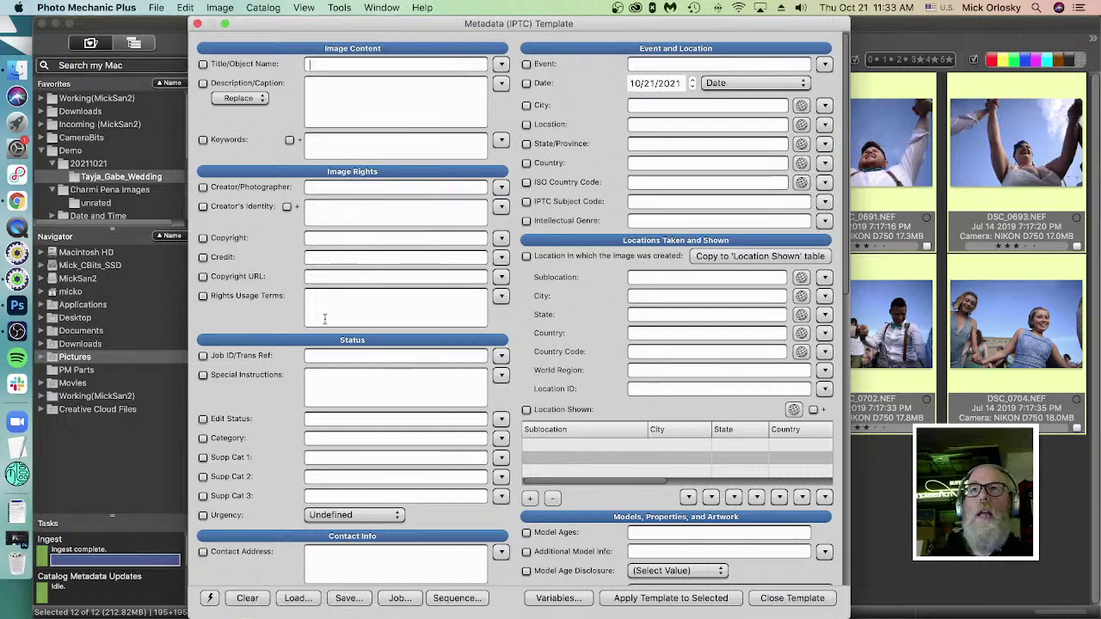
Step: Enable the blank Keywords field in the IPTC template and apply the template to all the selected photos
{"action": "left_click", "coordinate": [203, 140]}
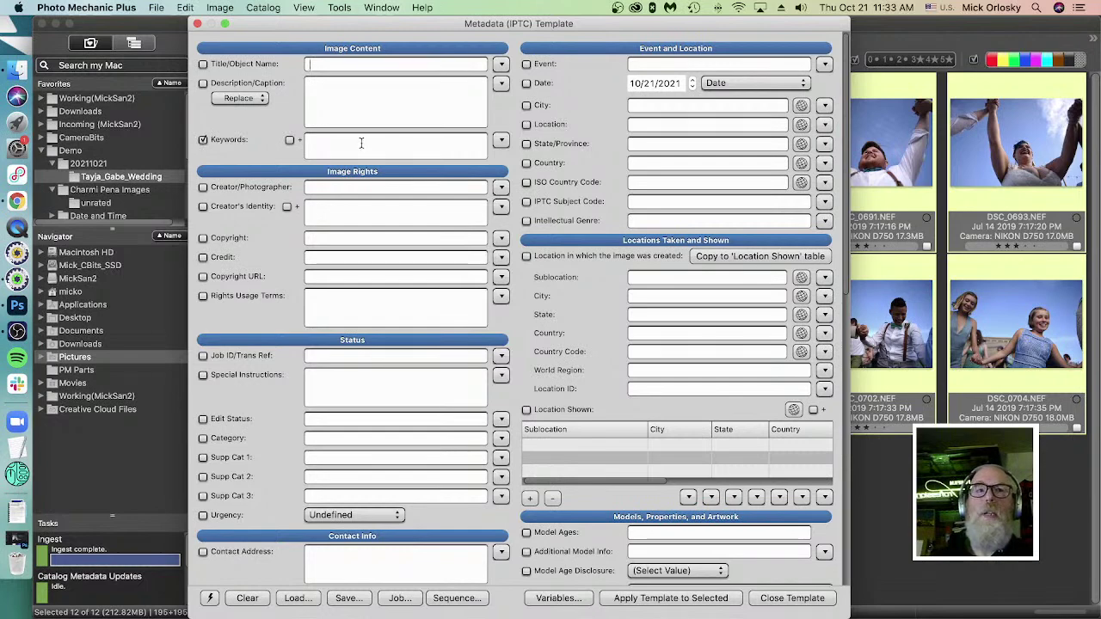
{"action": "left_click", "coordinate": [688, 598]}
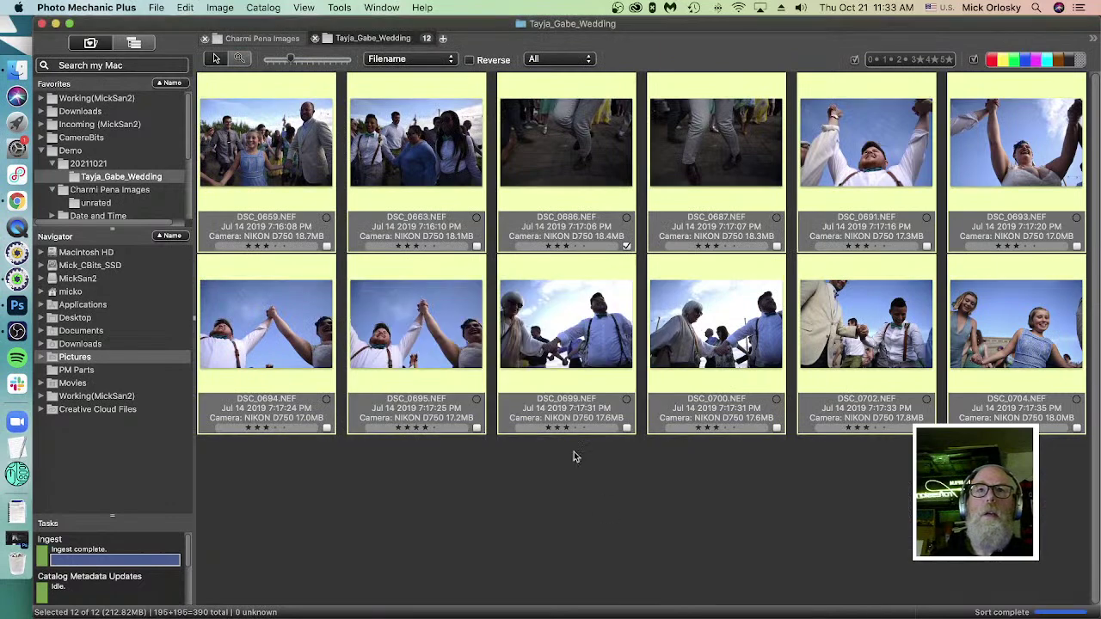
{"action": "left_click", "coordinate": [470, 373]}
{"action": "key", "text": "Escape"}
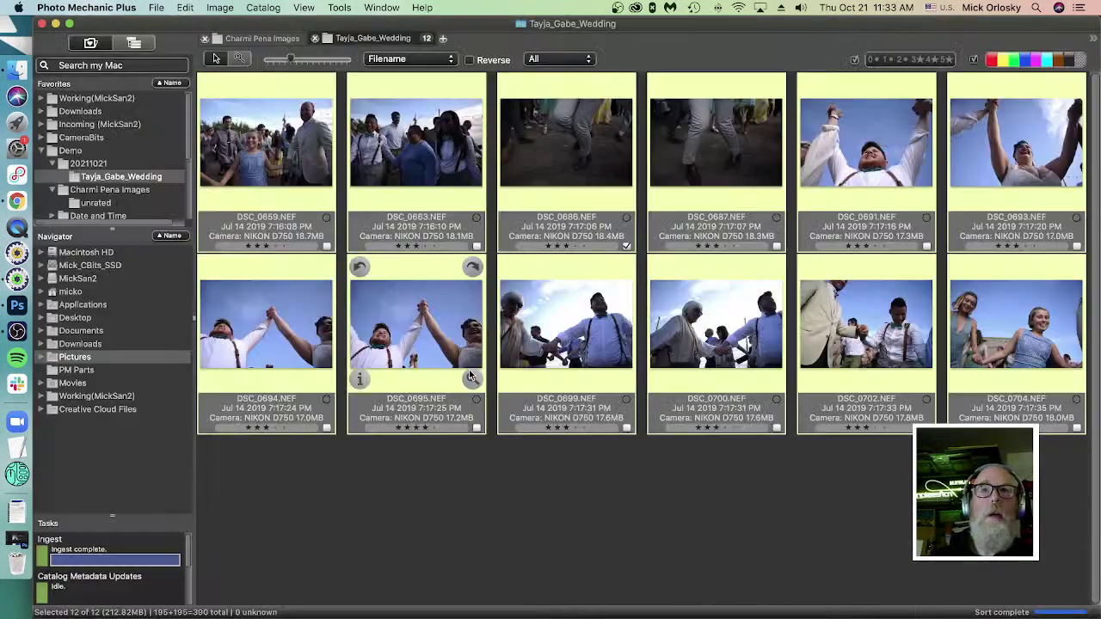
Step: Check the IPTC metadata of DSC_0695.NEF, close its info window, and open and dismiss the IPTC template
{"action": "left_click", "coordinate": [465, 353]}
{"action": "key", "text": "super+i"}
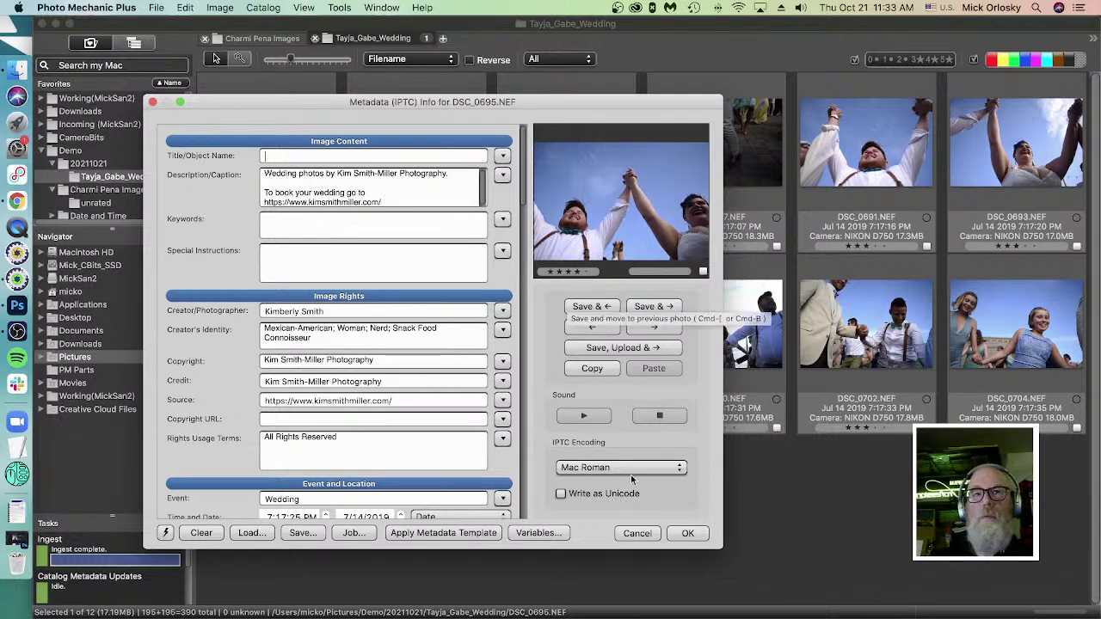
{"action": "left_click", "coordinate": [688, 534]}
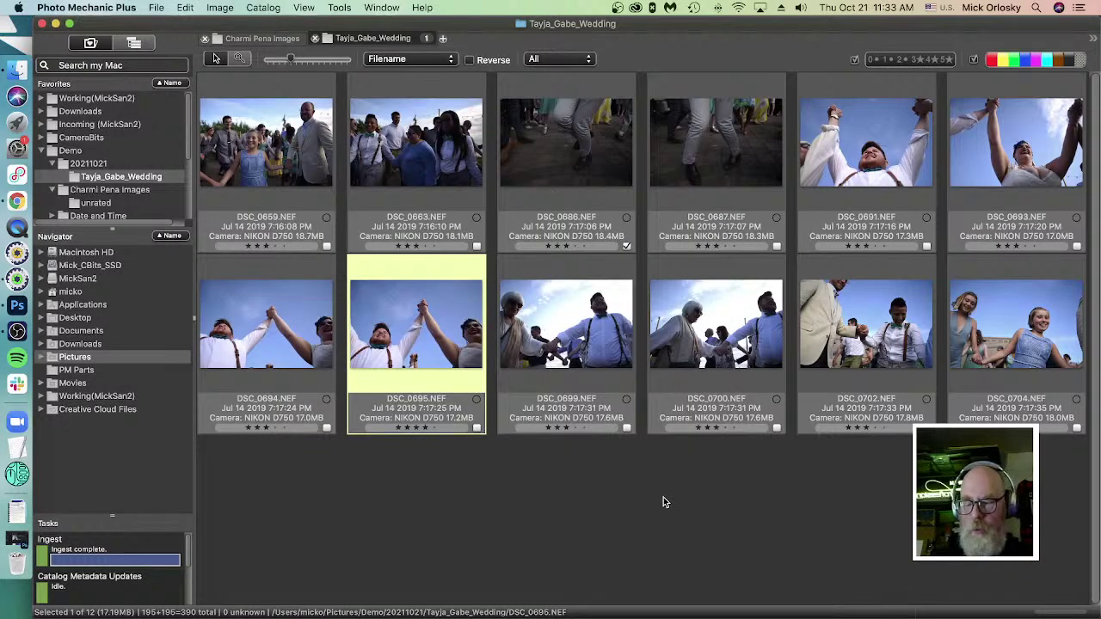
{"action": "key", "text": "super+t"}
{"action": "key", "text": "Escape"}
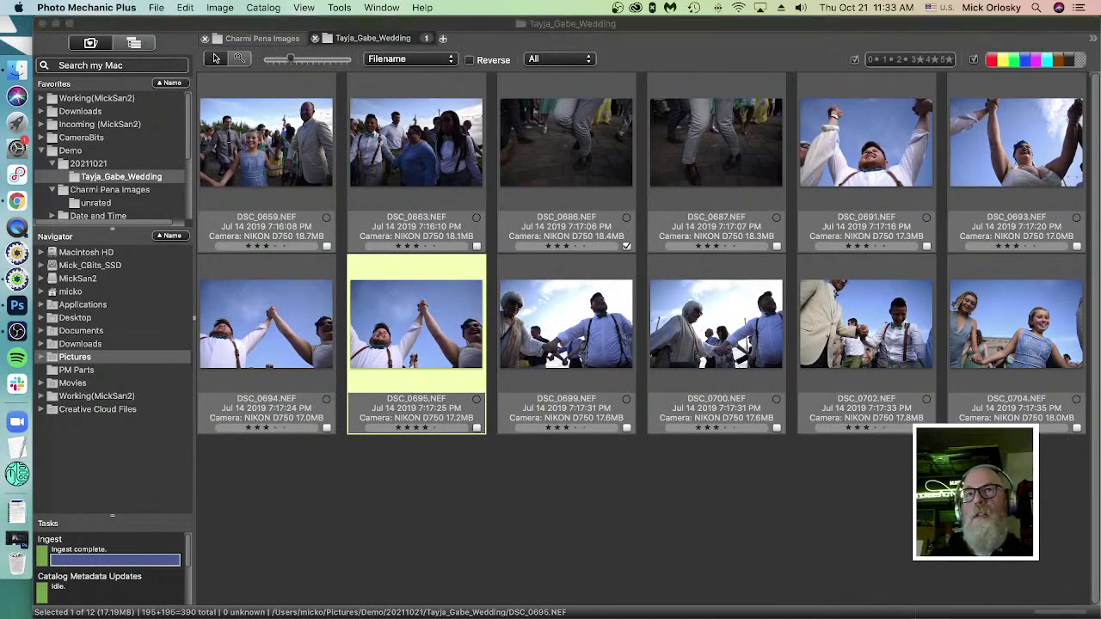
Step: In the Flickr upload's IPTC template for DSC_0695.NEF, enable blank title, caption, creator, creator's identity, copyright, credit, copyright URL and rights usage terms fields
{"action": "key", "text": "super+u"}
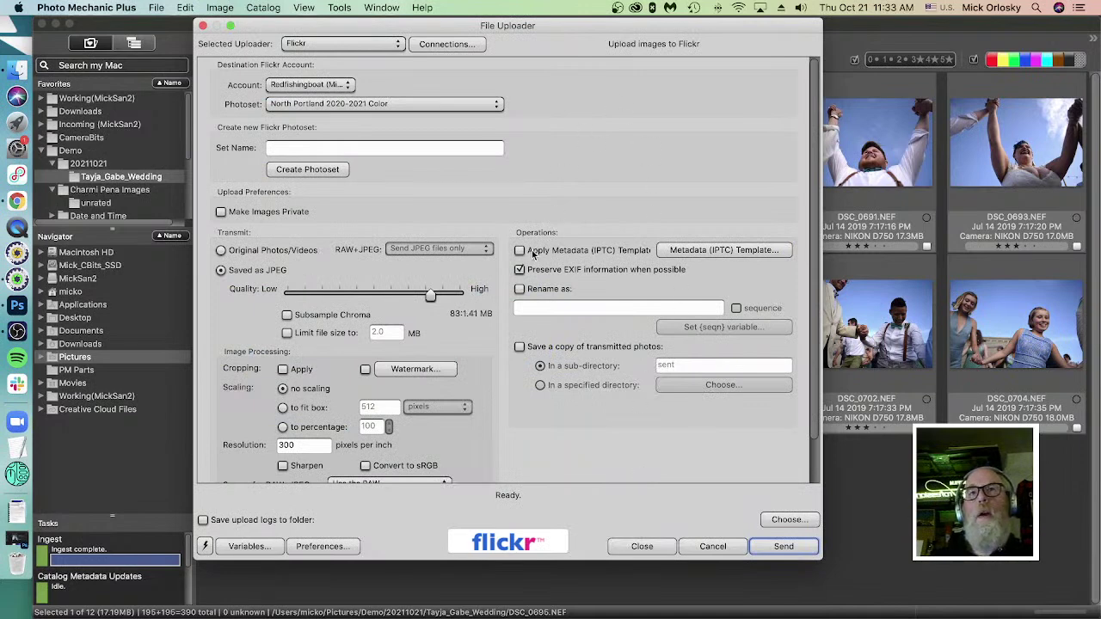
{"action": "left_click", "coordinate": [700, 250]}
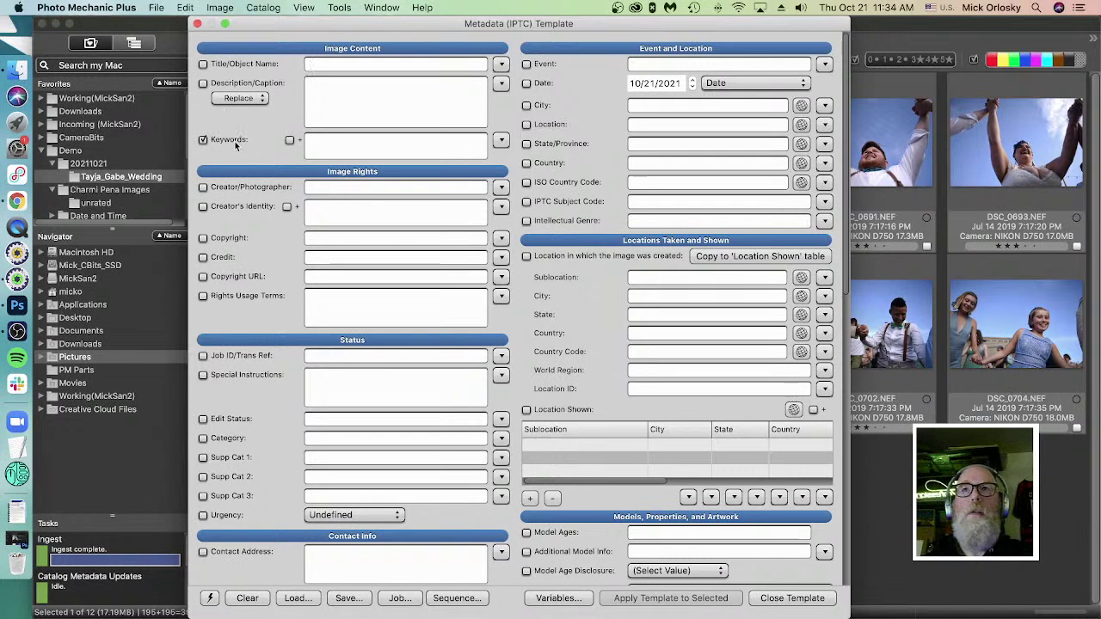
{"action": "left_click", "coordinate": [203, 63]}
{"action": "left_click", "coordinate": [203, 83]}
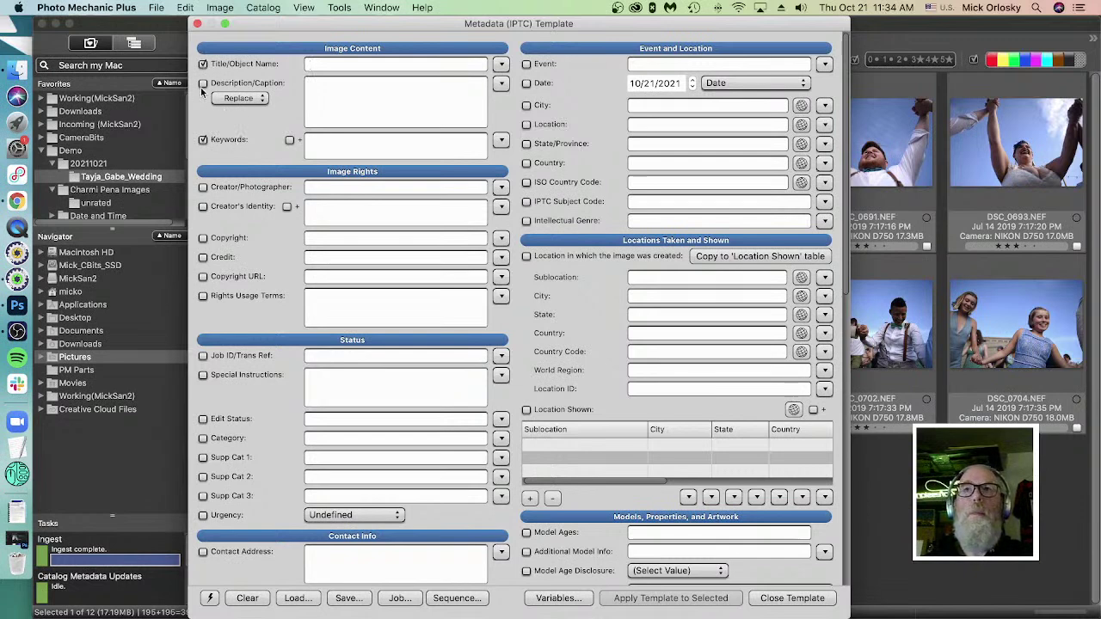
{"action": "left_click", "coordinate": [203, 188]}
{"action": "left_click", "coordinate": [202, 207]}
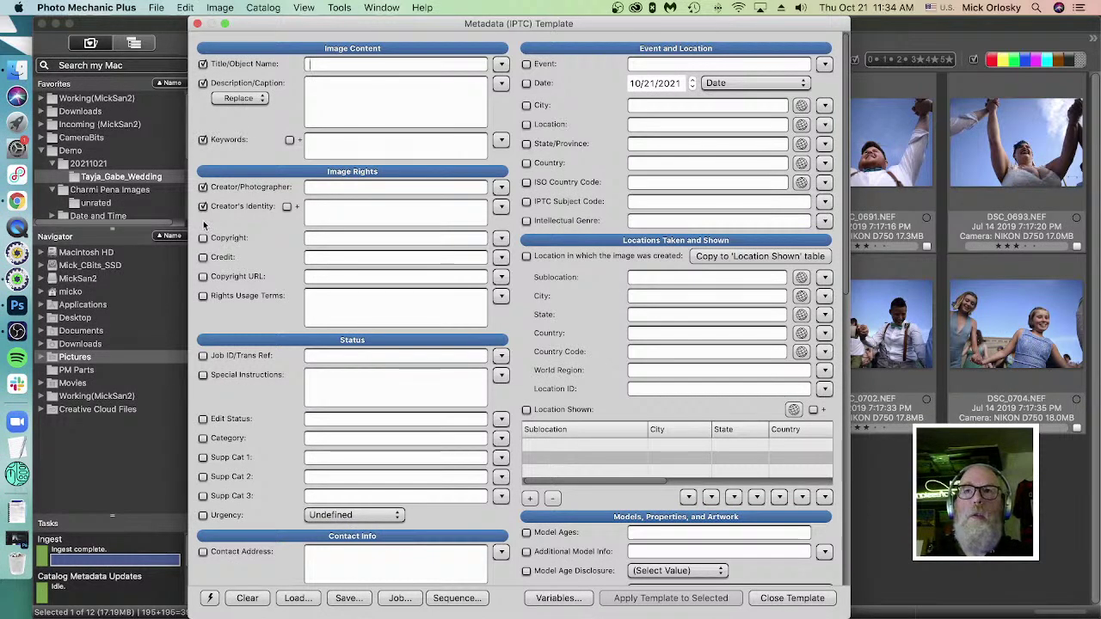
{"action": "left_click", "coordinate": [203, 237]}
{"action": "left_click", "coordinate": [203, 257]}
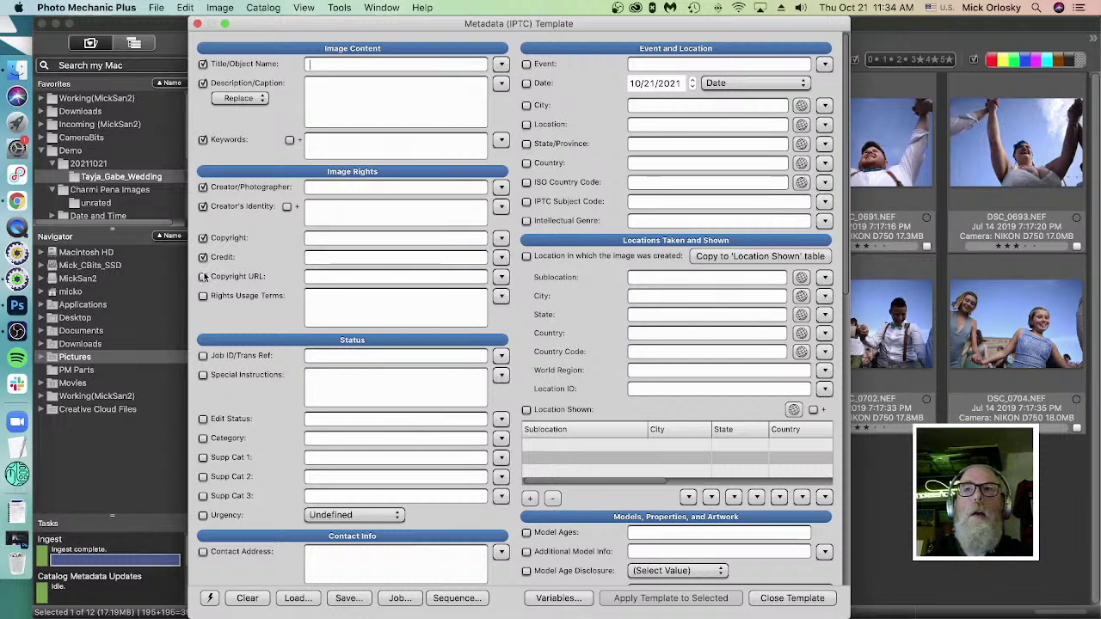
{"action": "left_click", "coordinate": [203, 276]}
{"action": "left_click", "coordinate": [203, 295]}
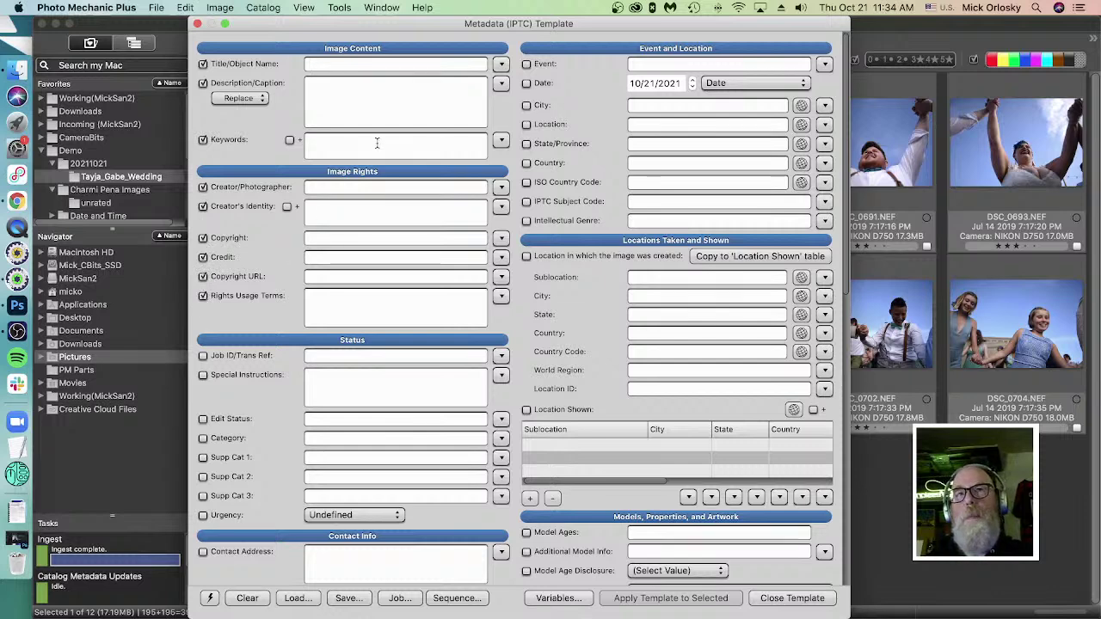
Step: Close the upload's IPTC template, cancel the File Uploader without sending, and deselect the photo
{"action": "left_click", "coordinate": [784, 598]}
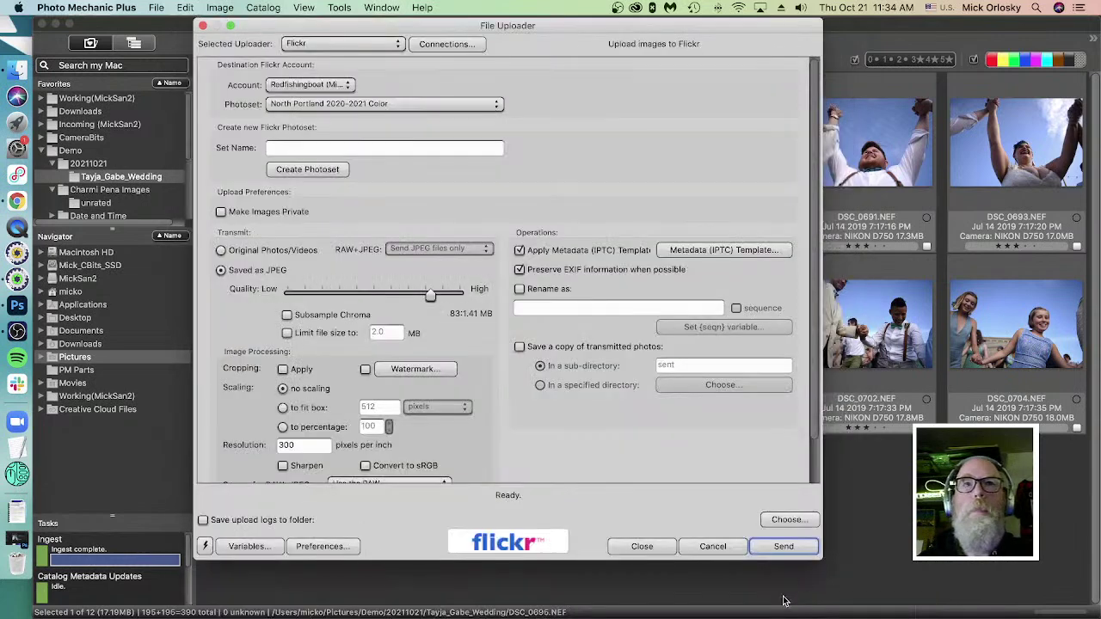
{"action": "left_click", "coordinate": [713, 551]}
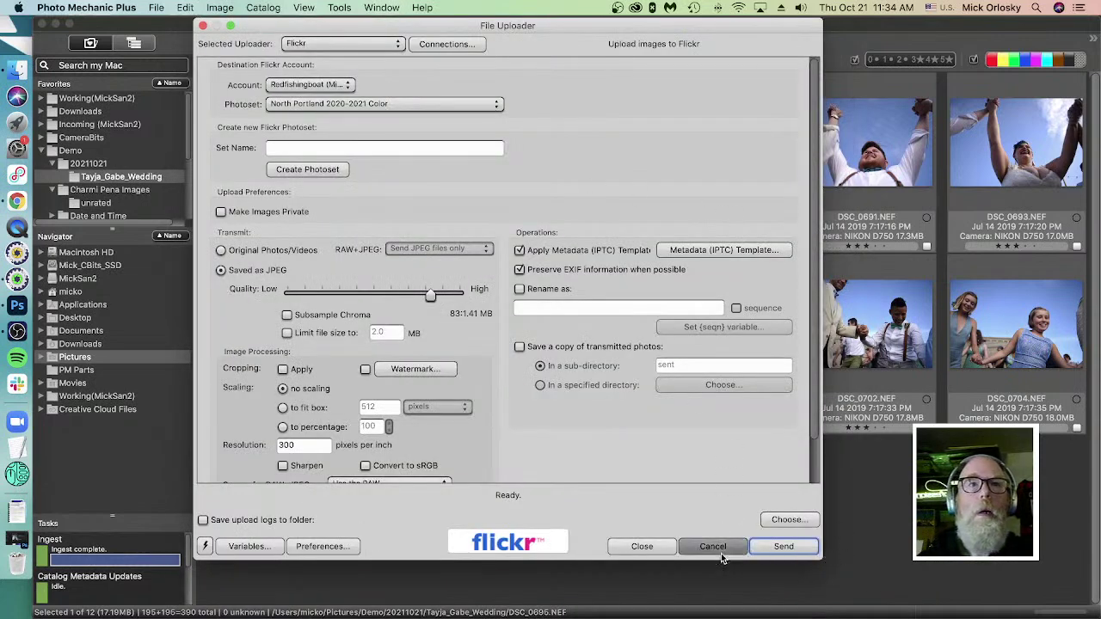
{"action": "left_click", "coordinate": [768, 507]}
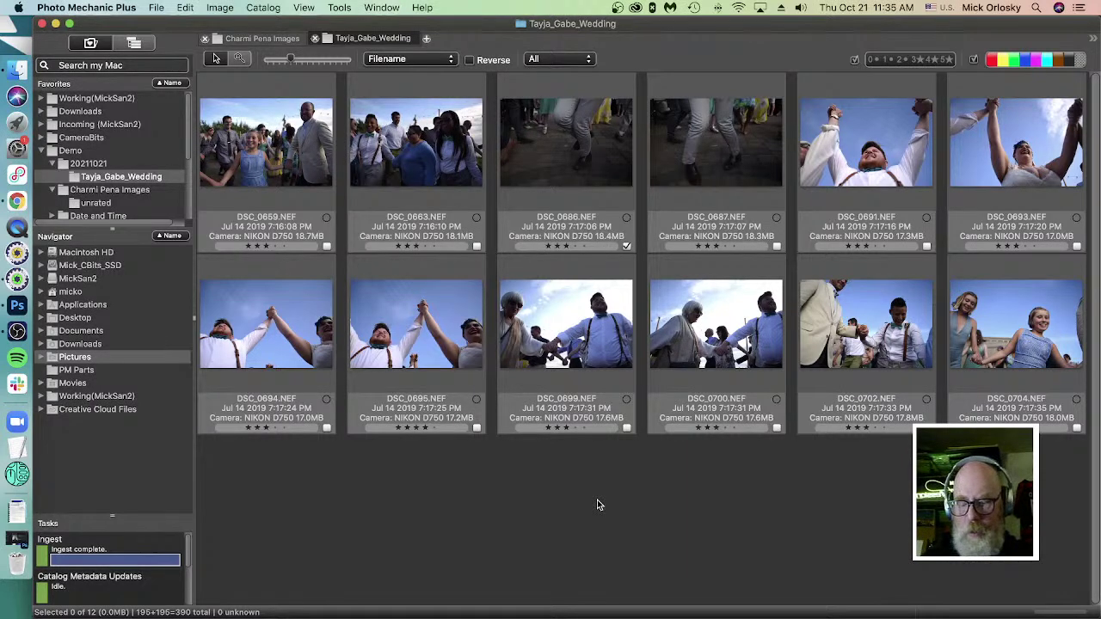
Step: View the Accessibility preferences and close them without changing anything
{"action": "key", "text": "super+comma"}
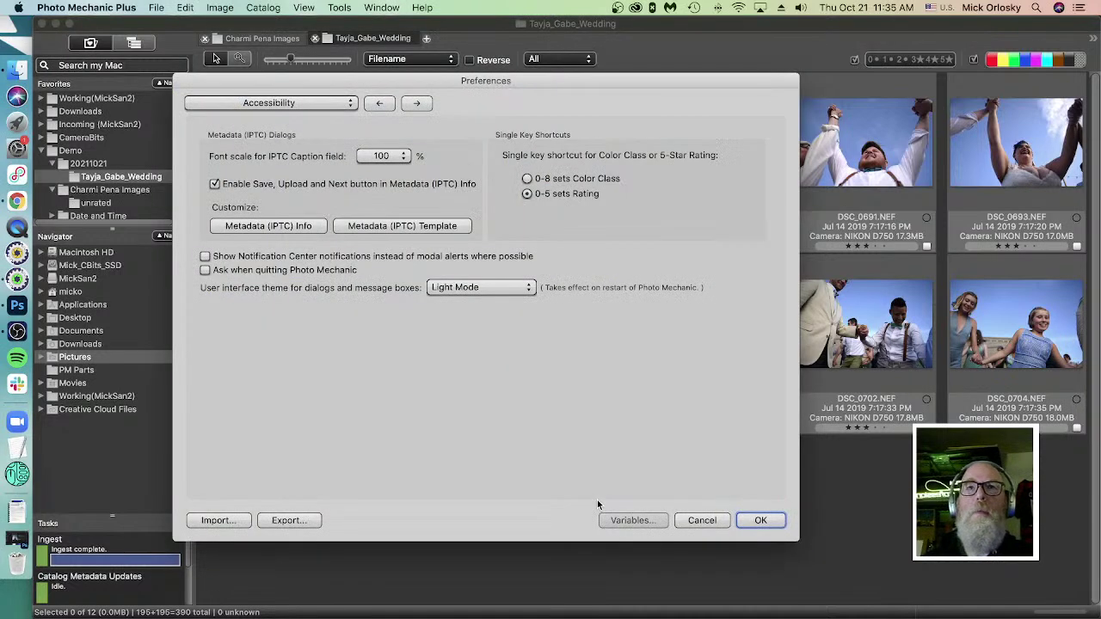
{"action": "key", "text": "Escape"}
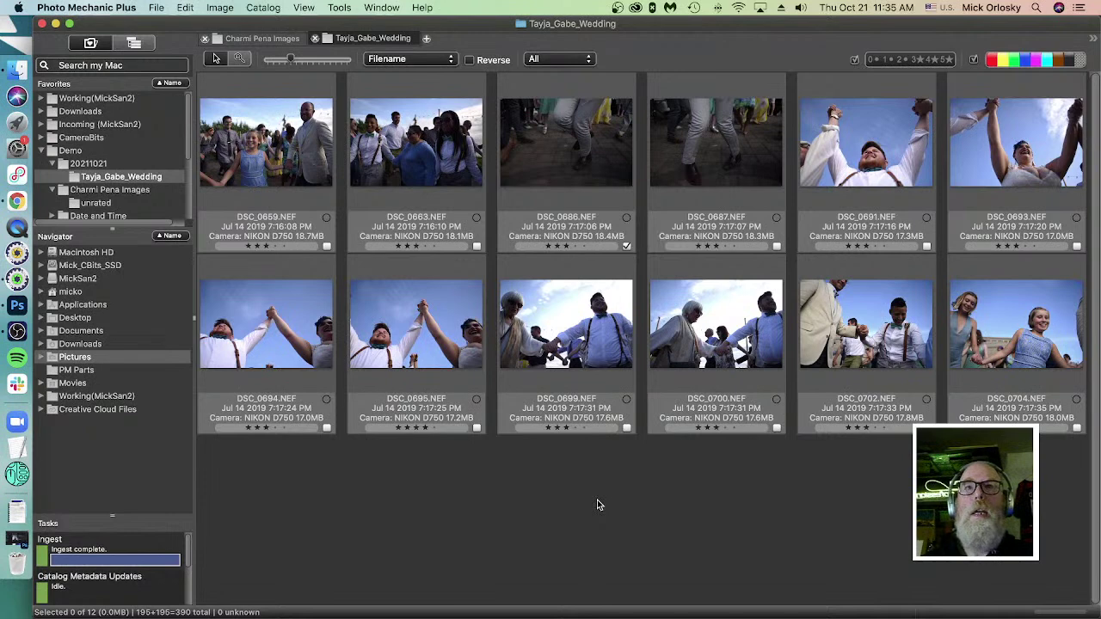
Step: Open and dismiss the IPTC info and IPTC template windows for DSC_0659.NEF, and deselect the photo
{"action": "key", "text": "Right"}
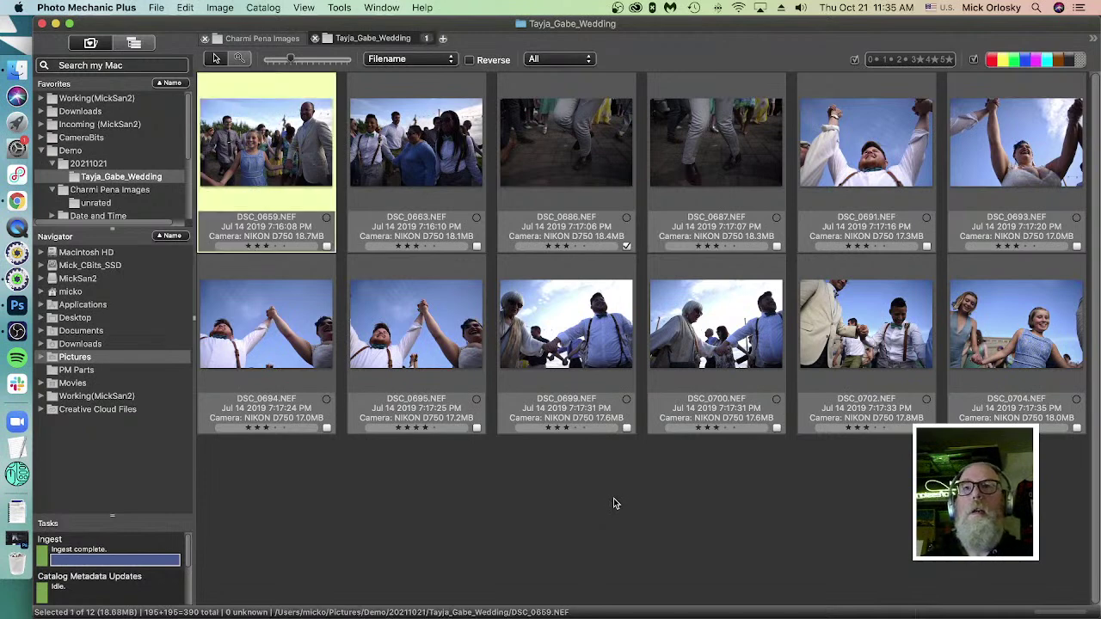
{"action": "key", "text": "super+i"}
{"action": "key", "text": "Escape"}
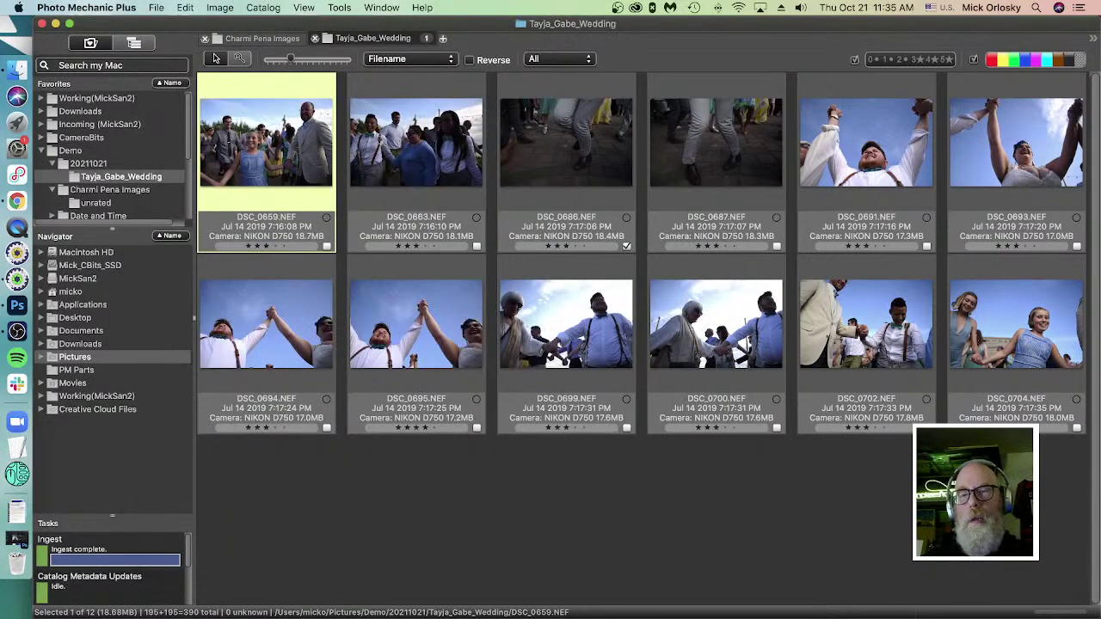
{"action": "key", "text": "super+t"}
{"action": "key", "text": "Escape"}
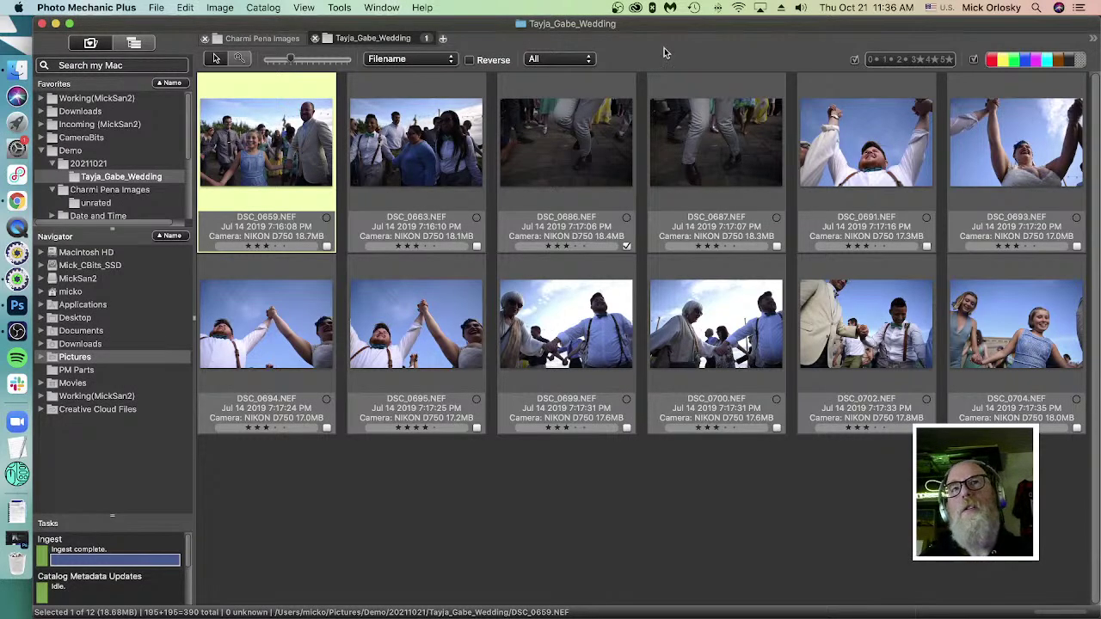
{"action": "left_click", "coordinate": [698, 528]}
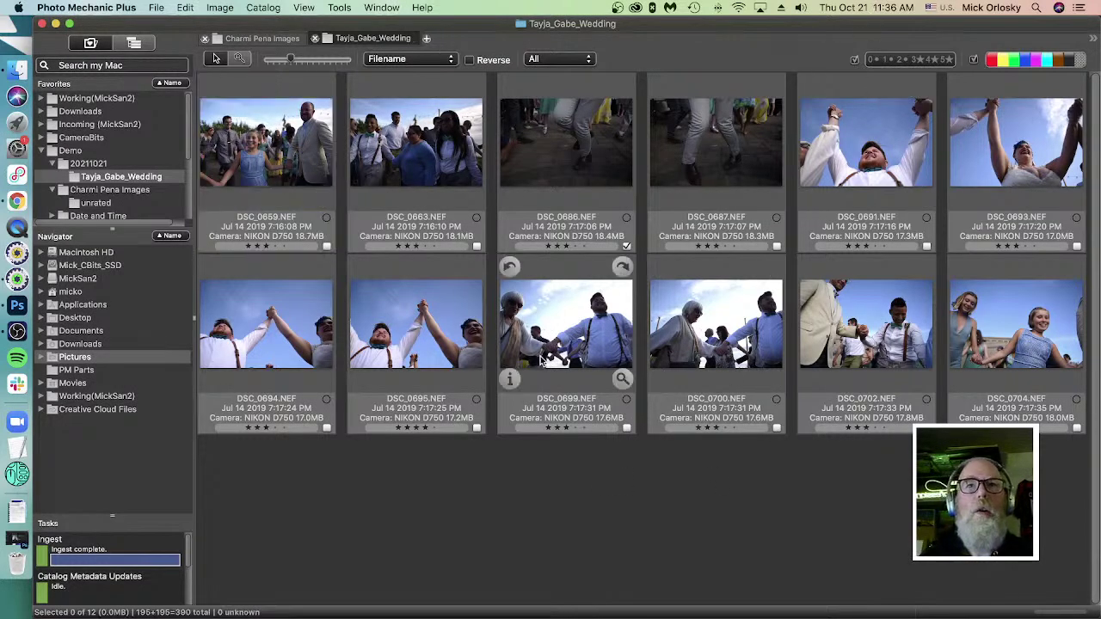